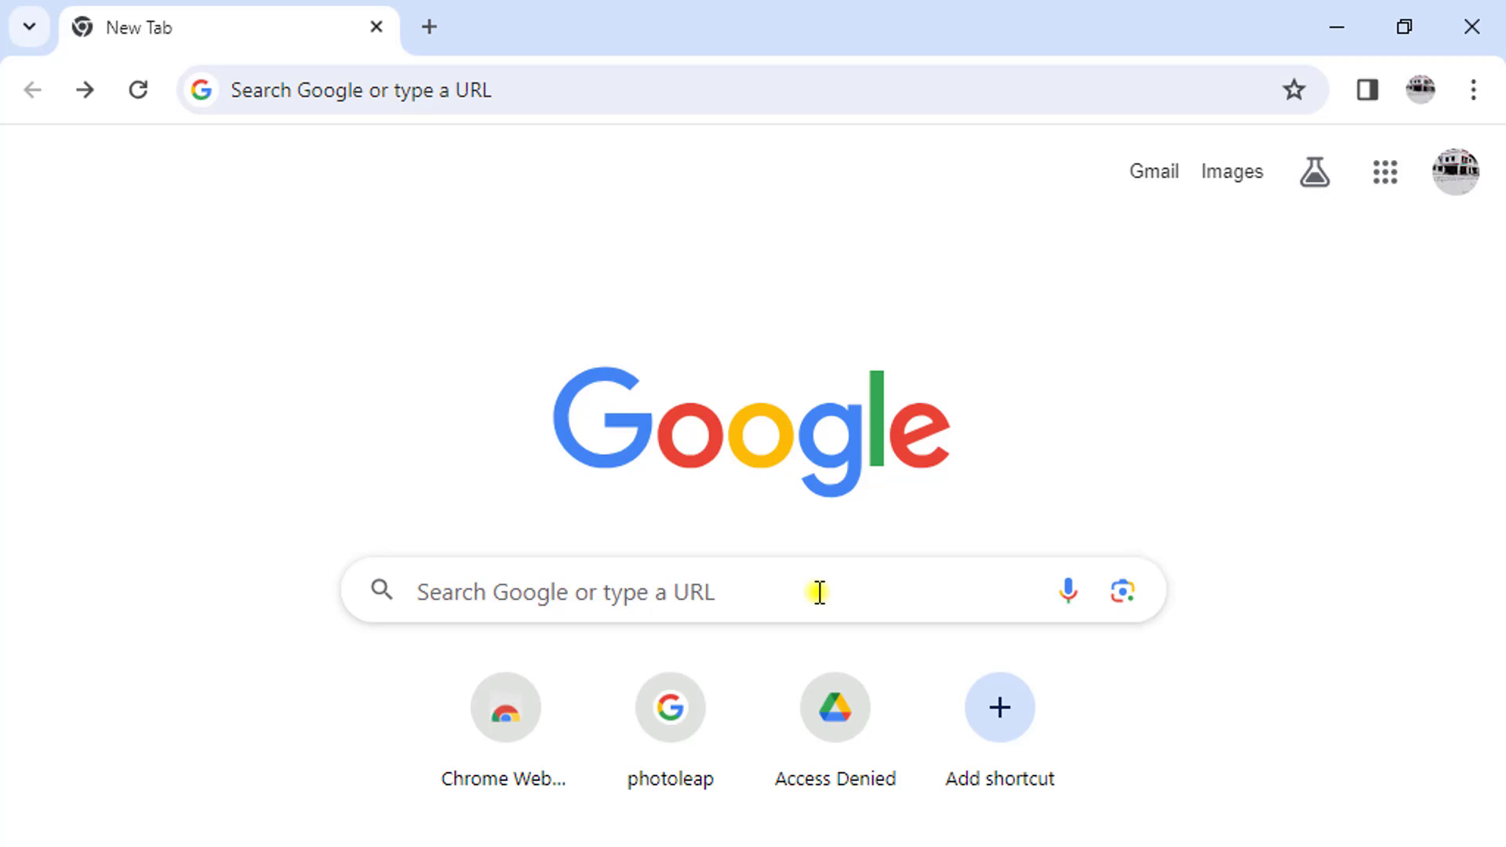
Search Google for "free online photo enhancer".
click(758, 586)
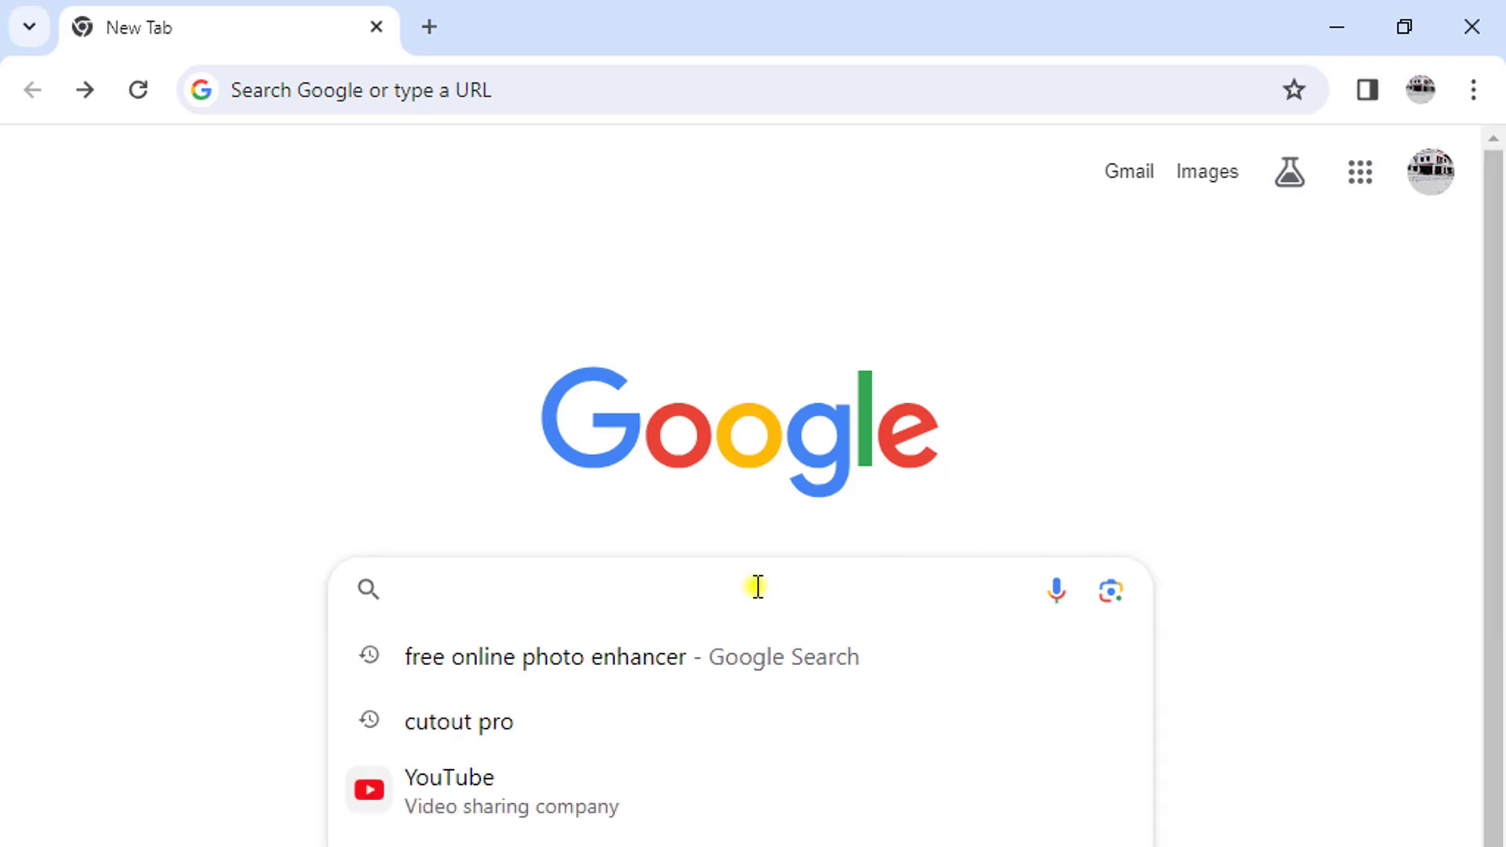
text(free online photo enhancer)
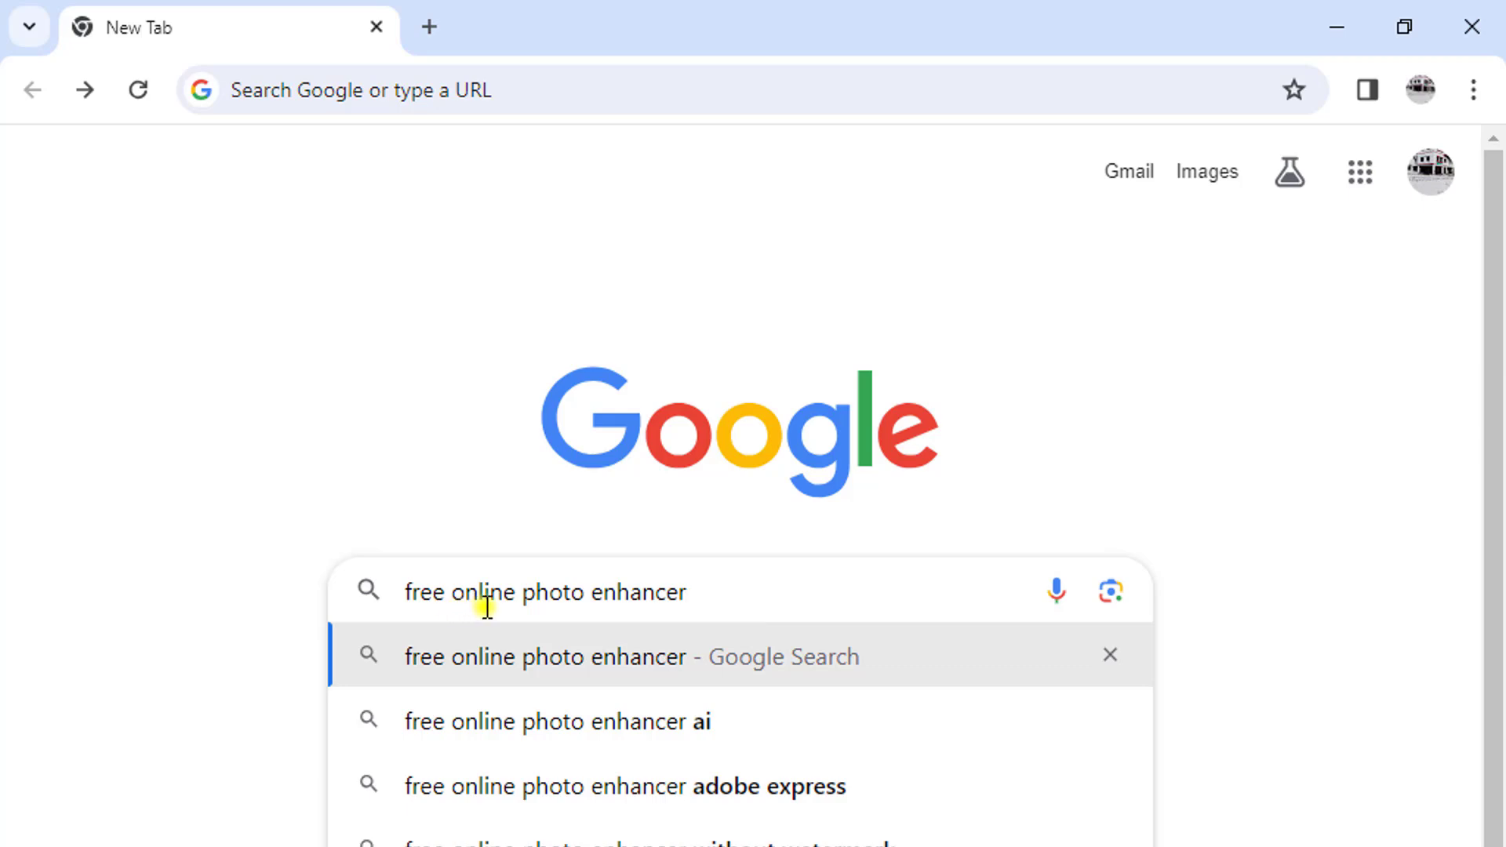
key(Return)
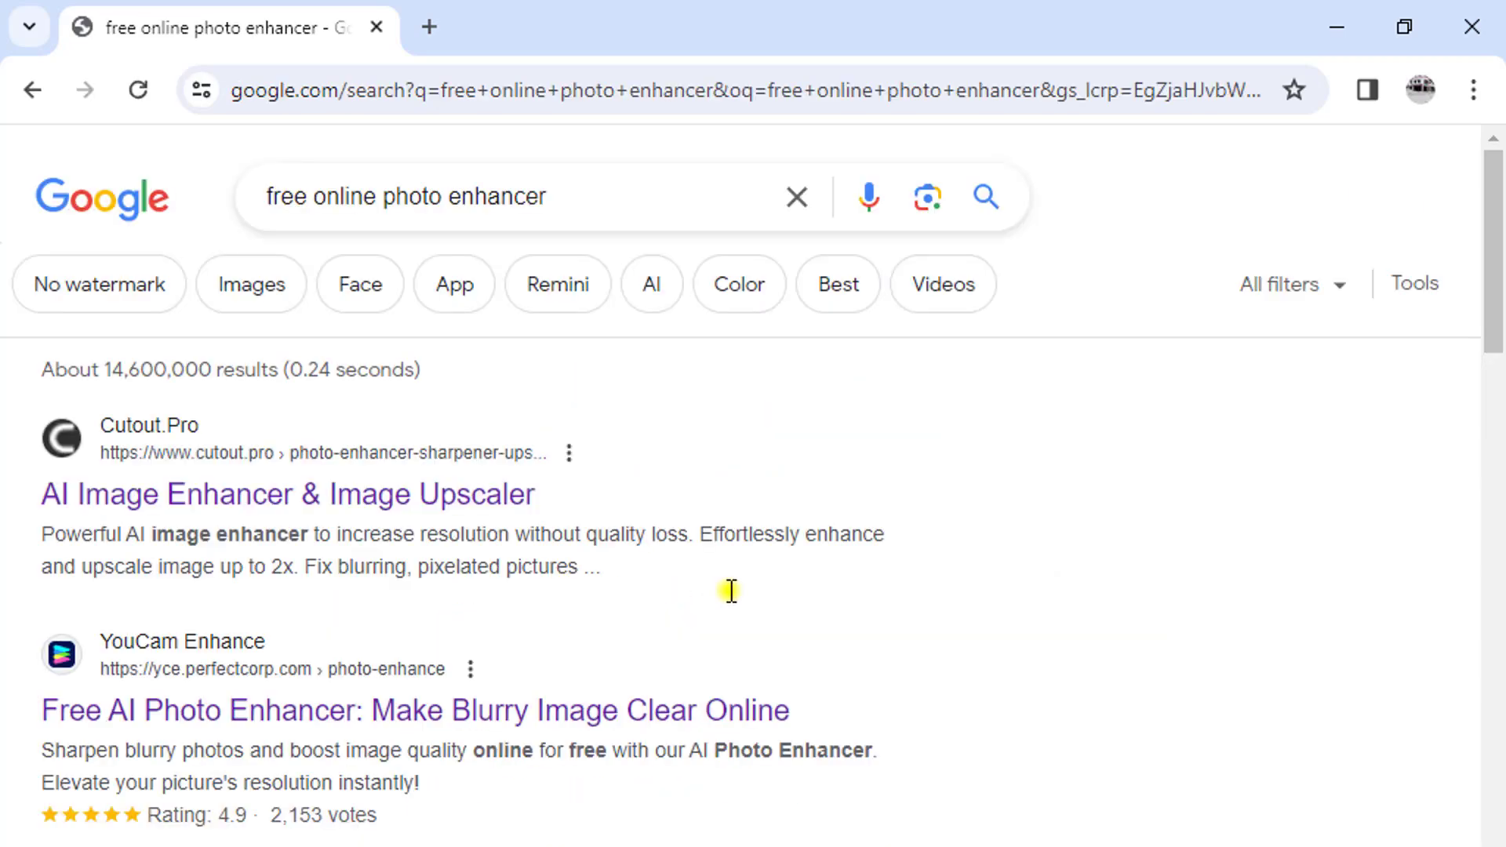
Look through the search results for free online photo enhancer websites.
scroll(288, 556, down, 2)
scroll(287, 556, down, 3)
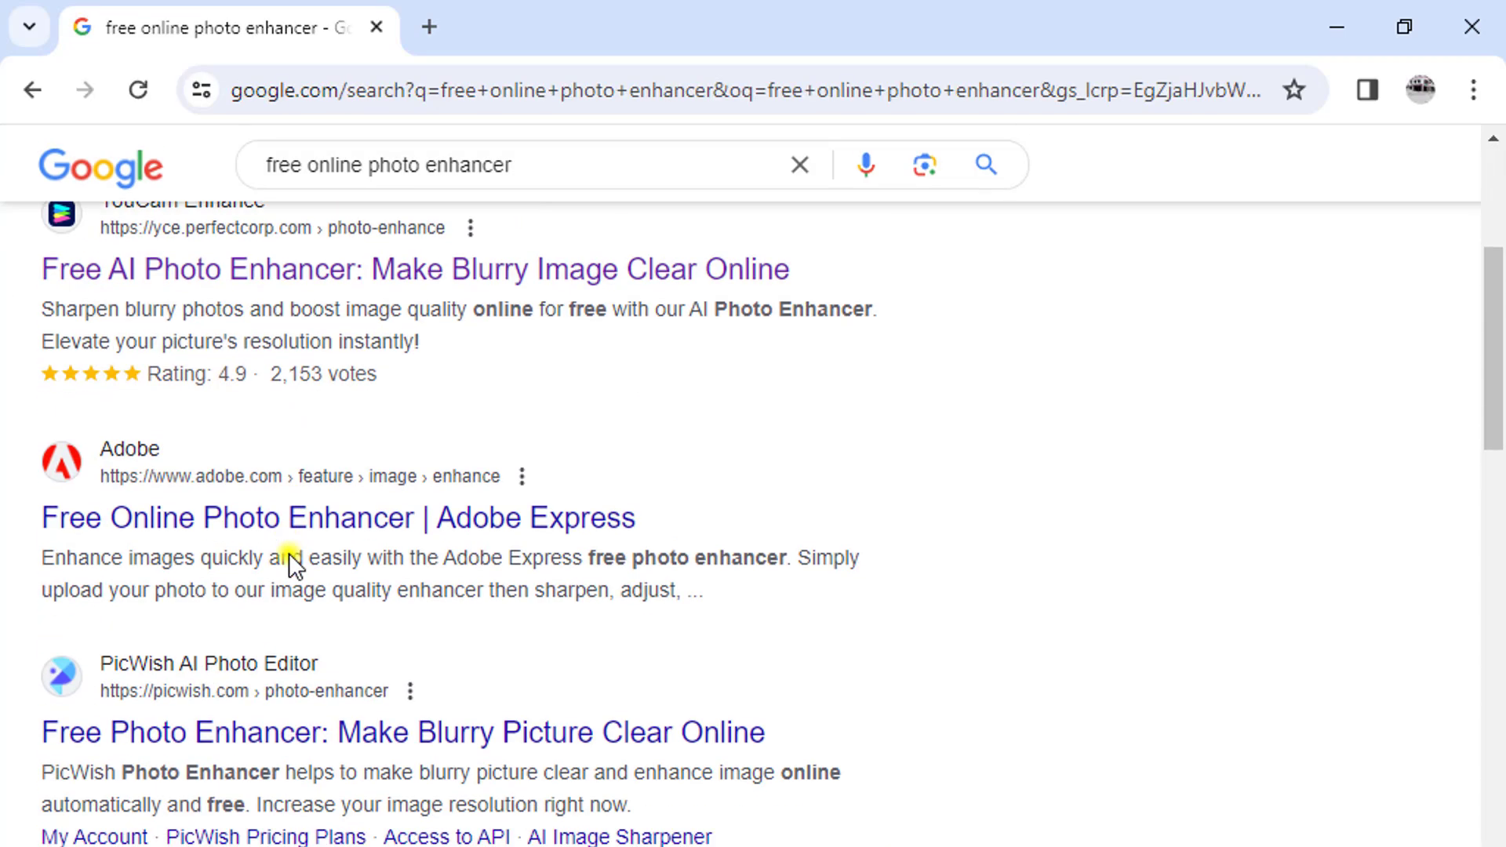
scroll(292, 563, down, 4)
scroll(292, 564, up, 3)
scroll(291, 564, up, 7)
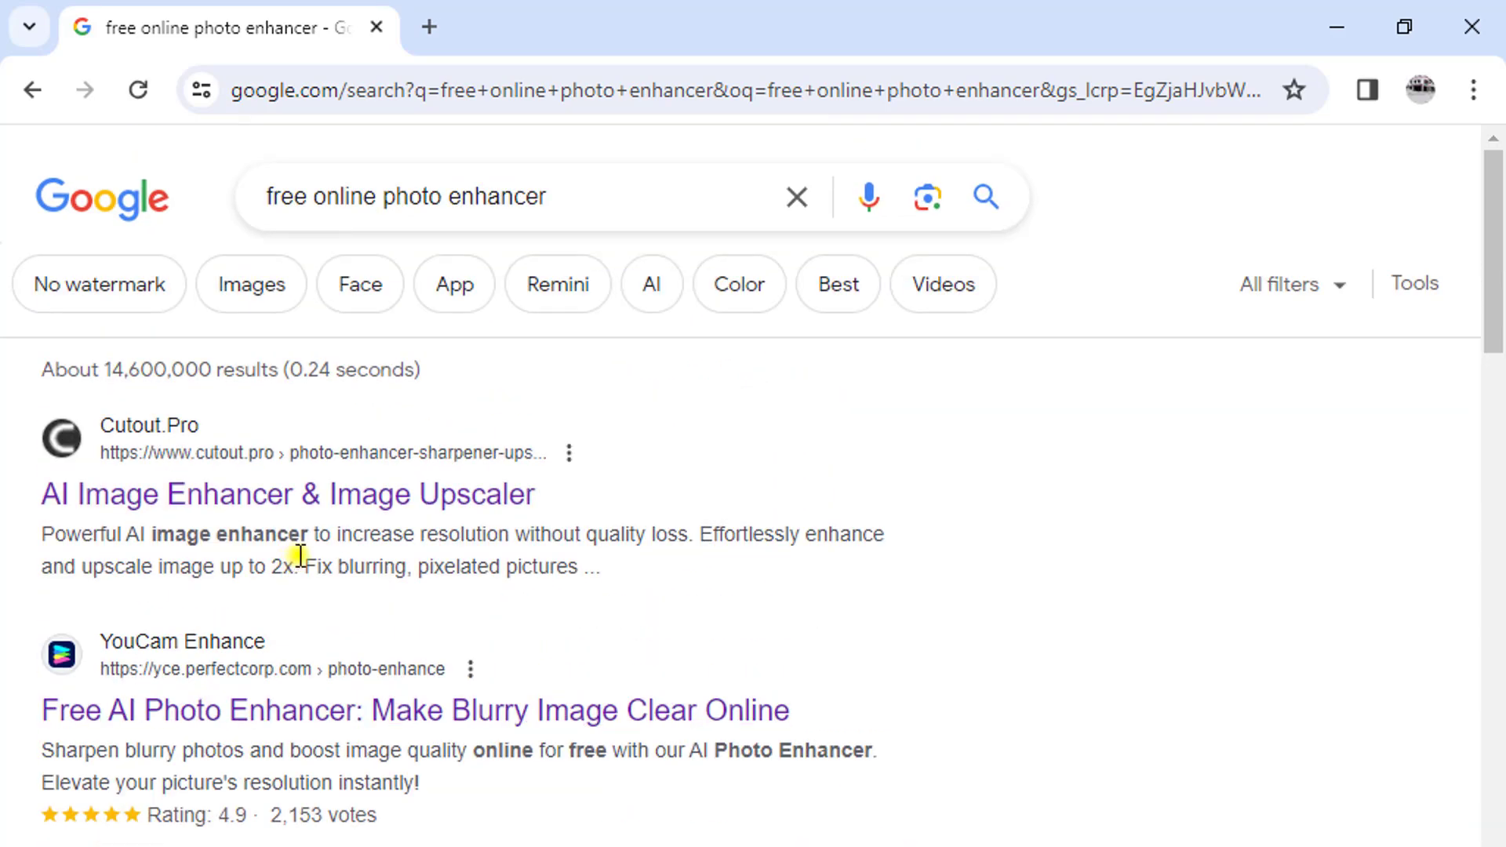
scroll(360, 538, down, 6)
scroll(361, 572, up, 4)
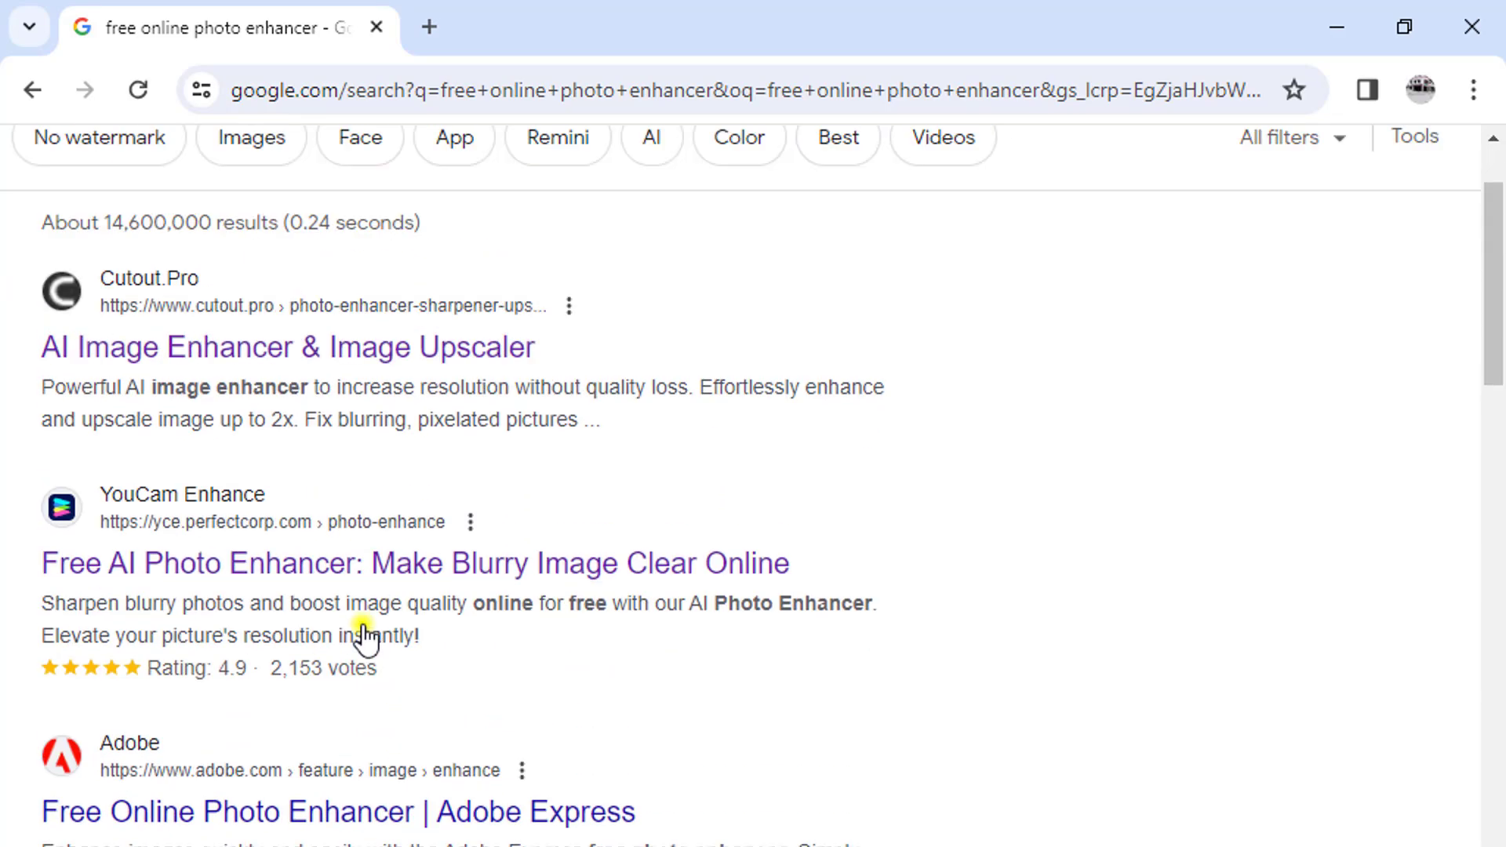
scroll(363, 631, down, 6)
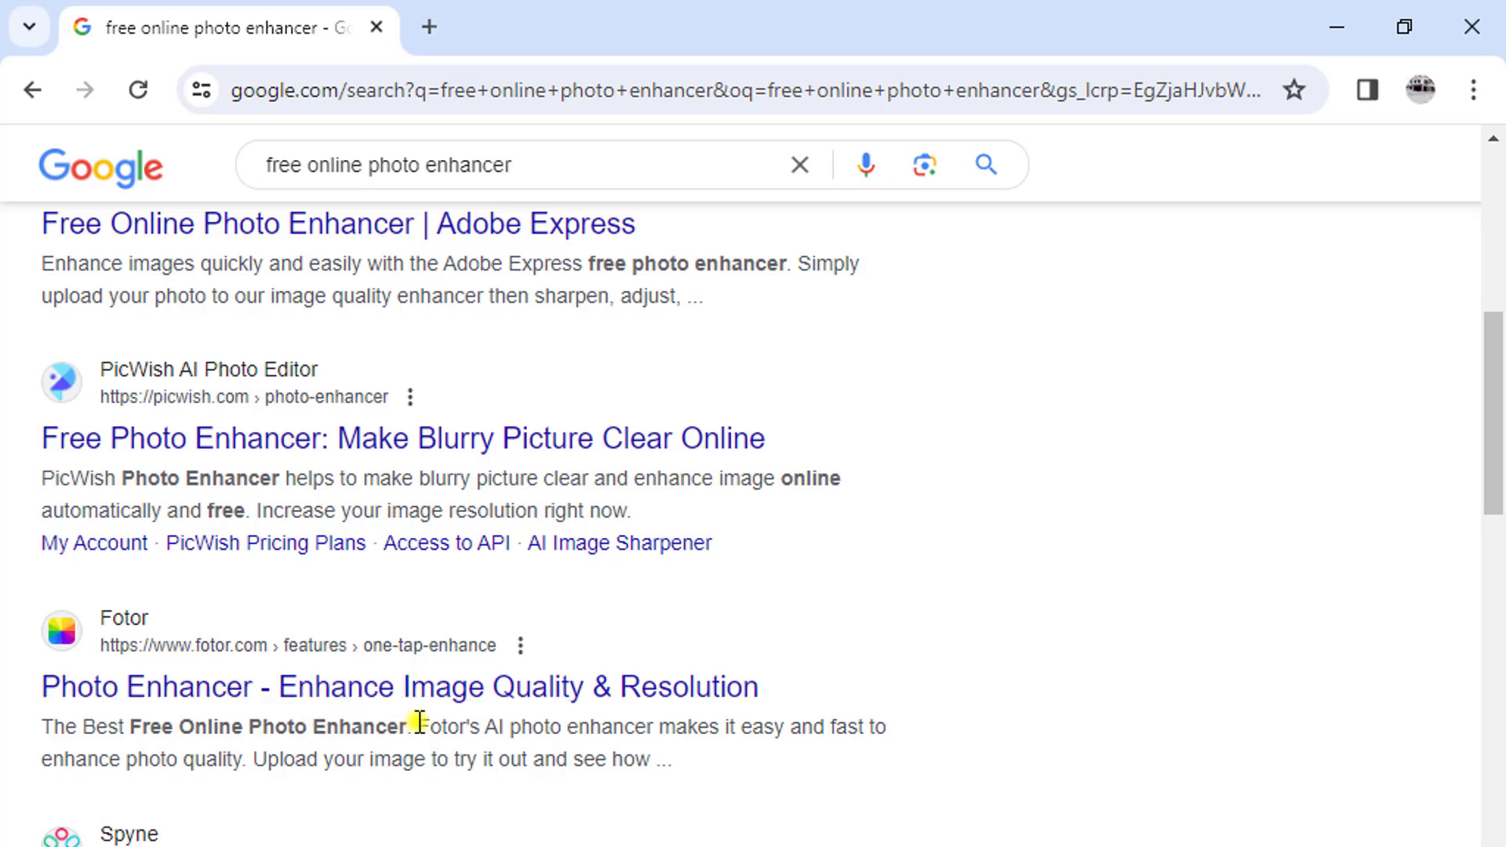
scroll(424, 721, up, 8)
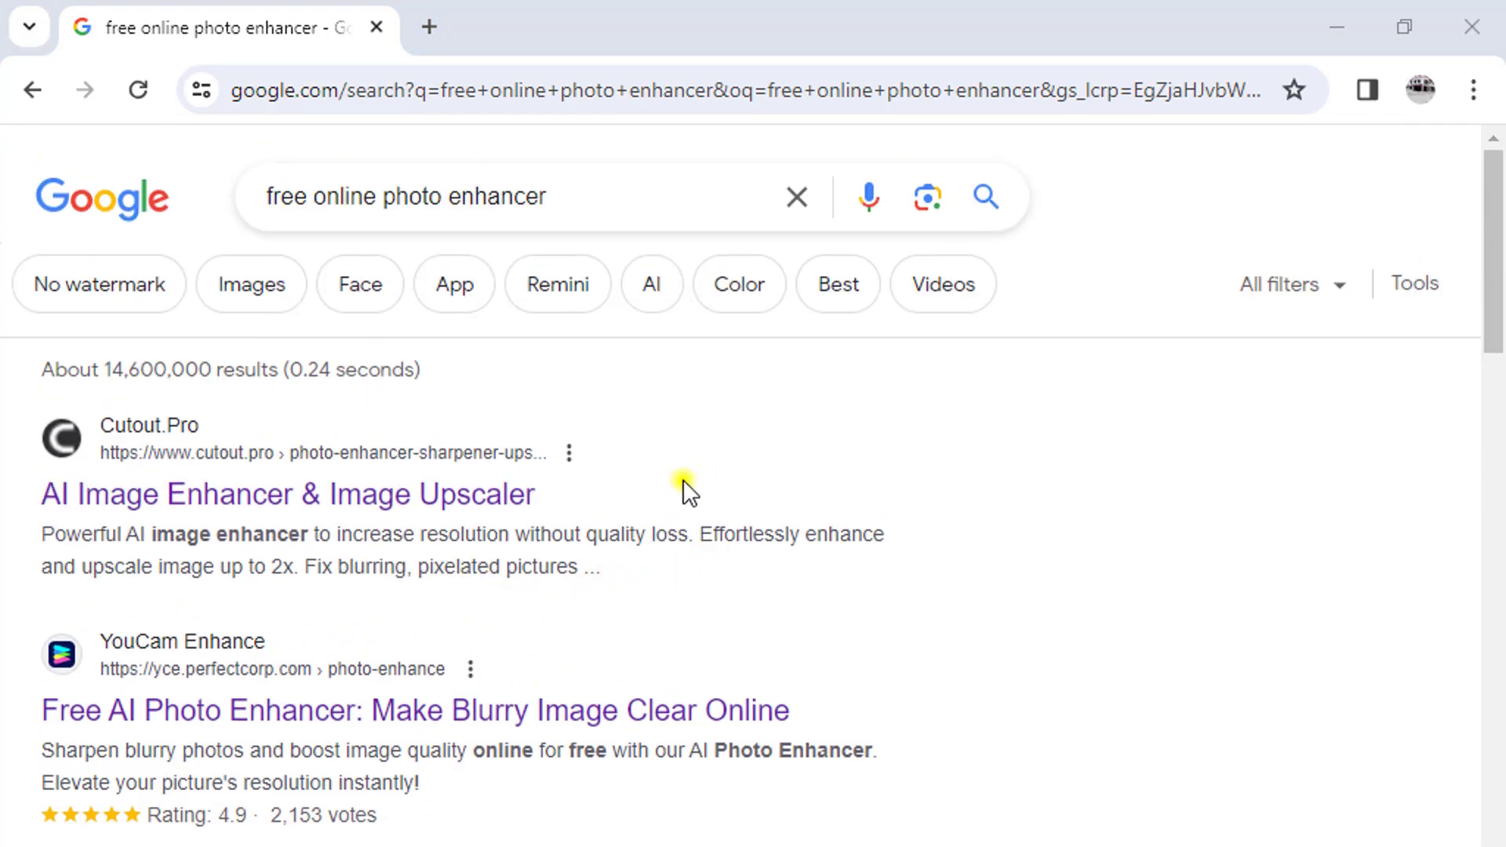
Search Google for "cutoutpro" in a new browser tab.
click(428, 27)
click(760, 589)
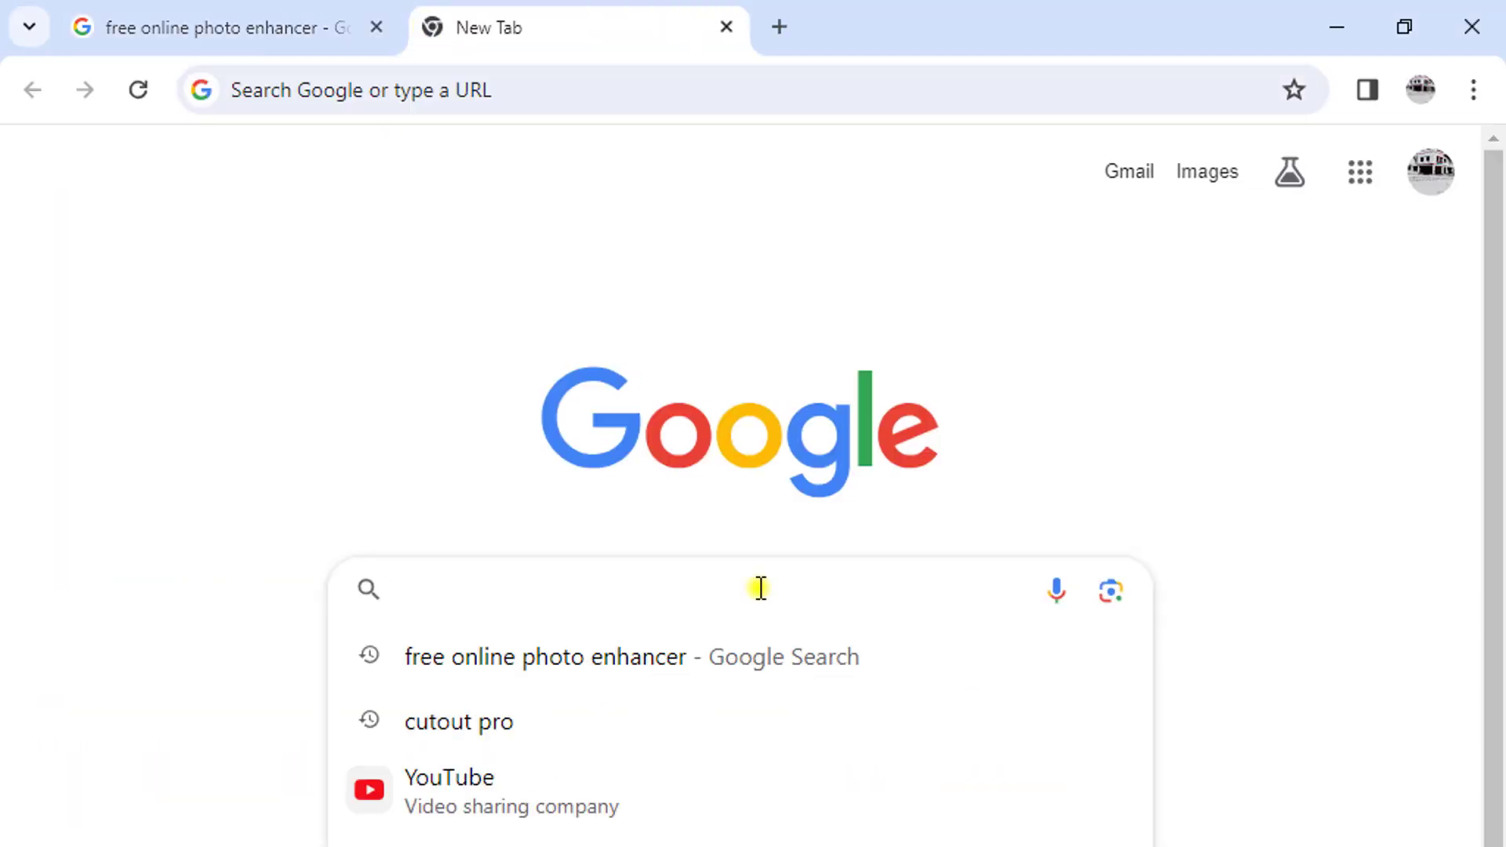
text(cutout)
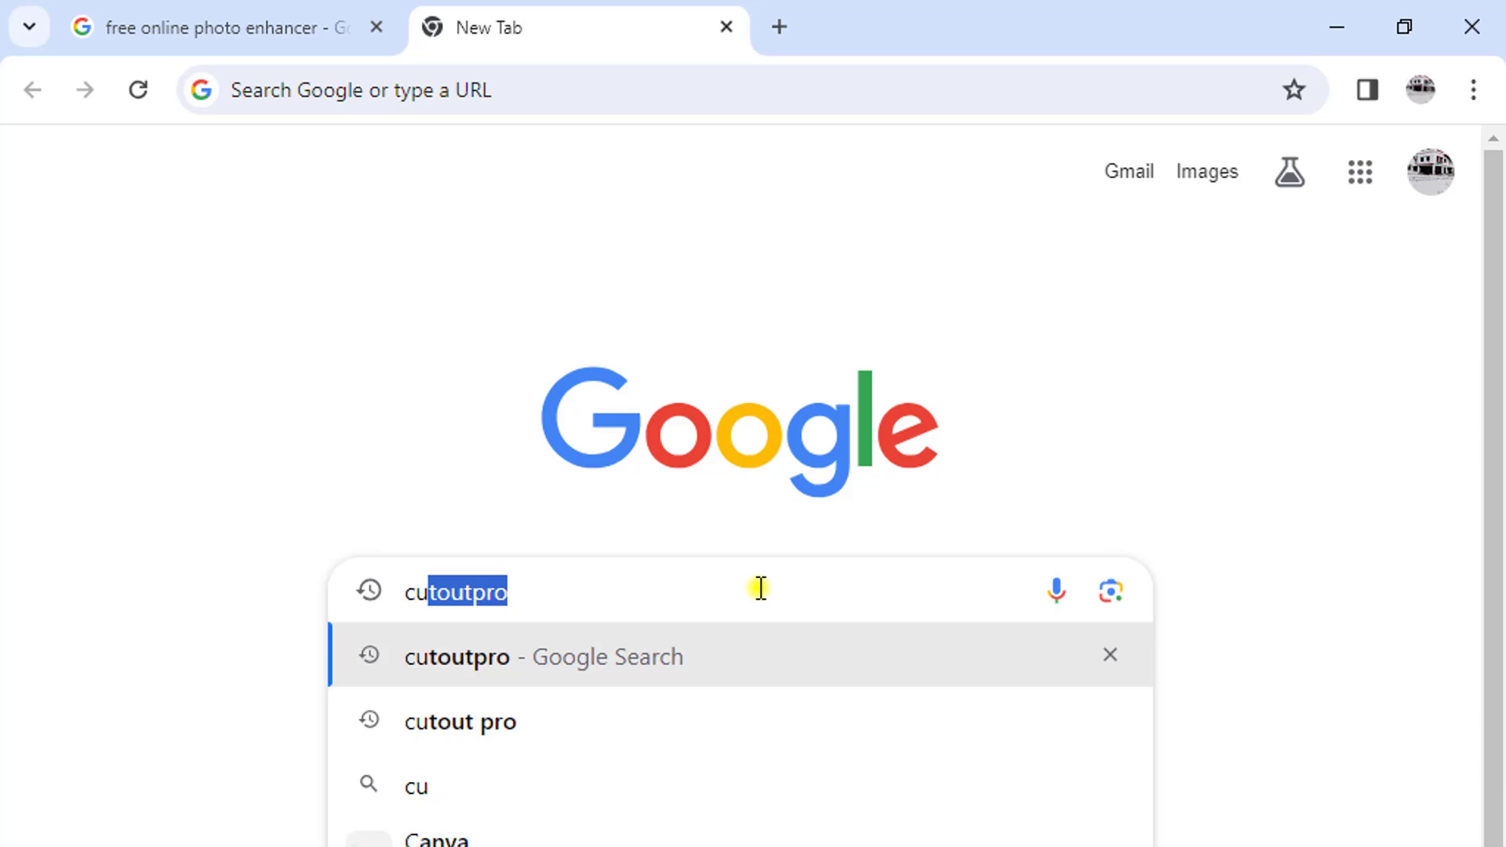
click(557, 657)
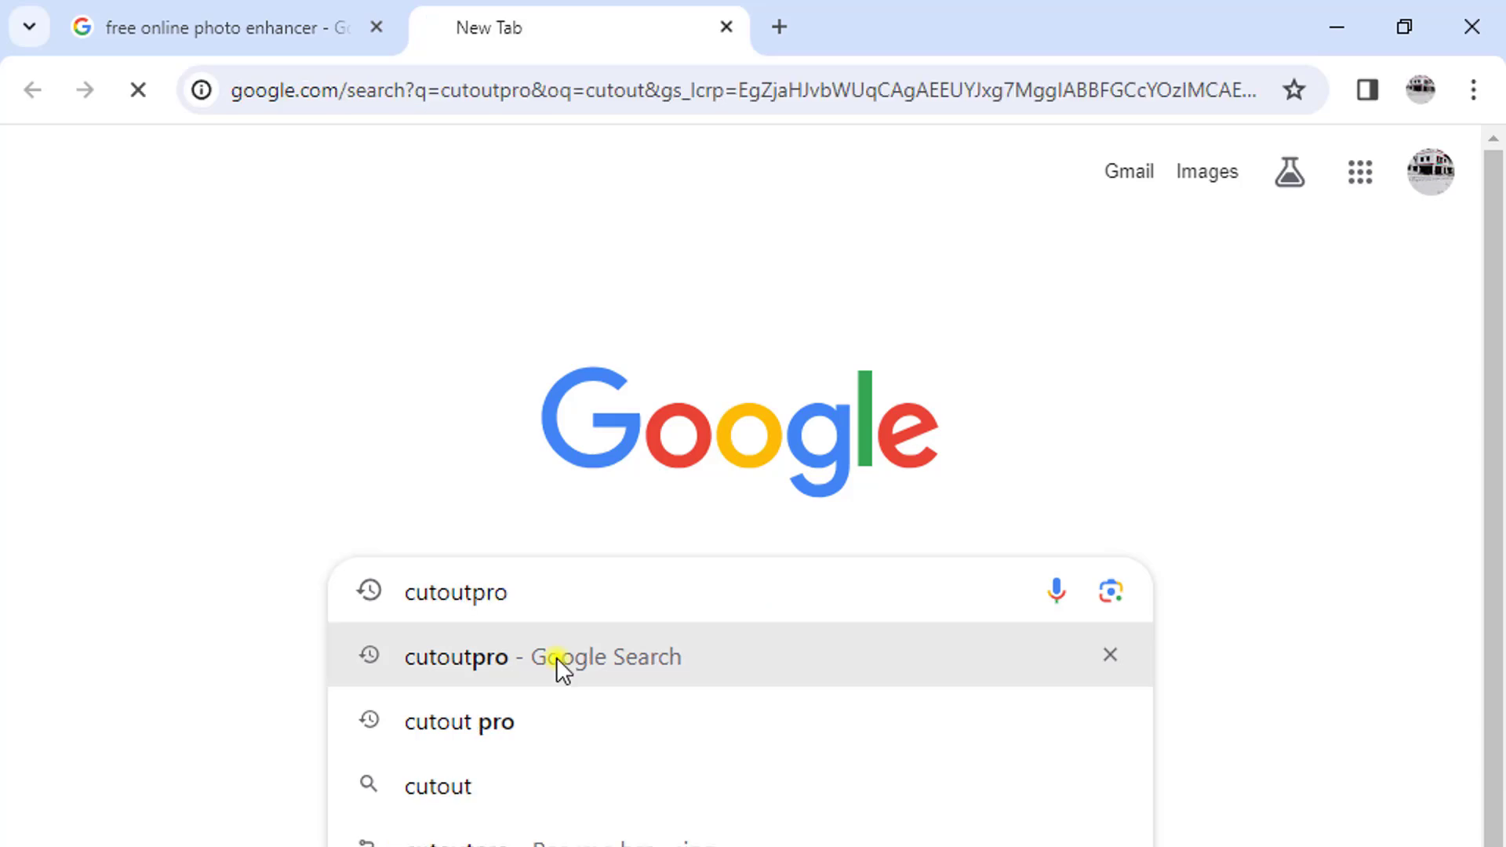
Open Cutout.Pro's Photo Enhancer & Upscaler page from the search results.
scroll(578, 635, down, 5)
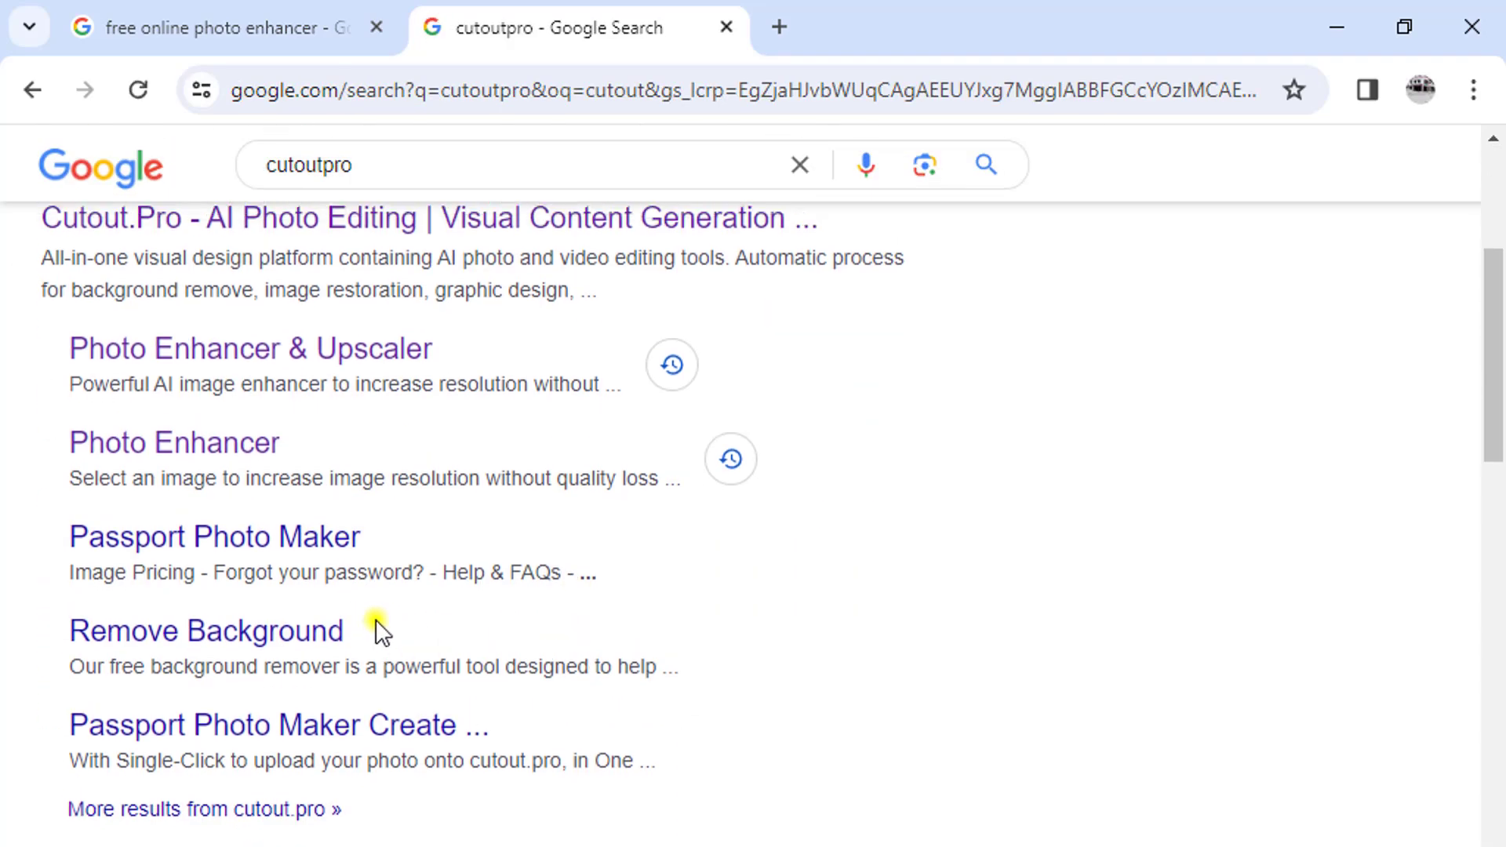
scroll(390, 634, up, 5)
scroll(416, 619, down, 3)
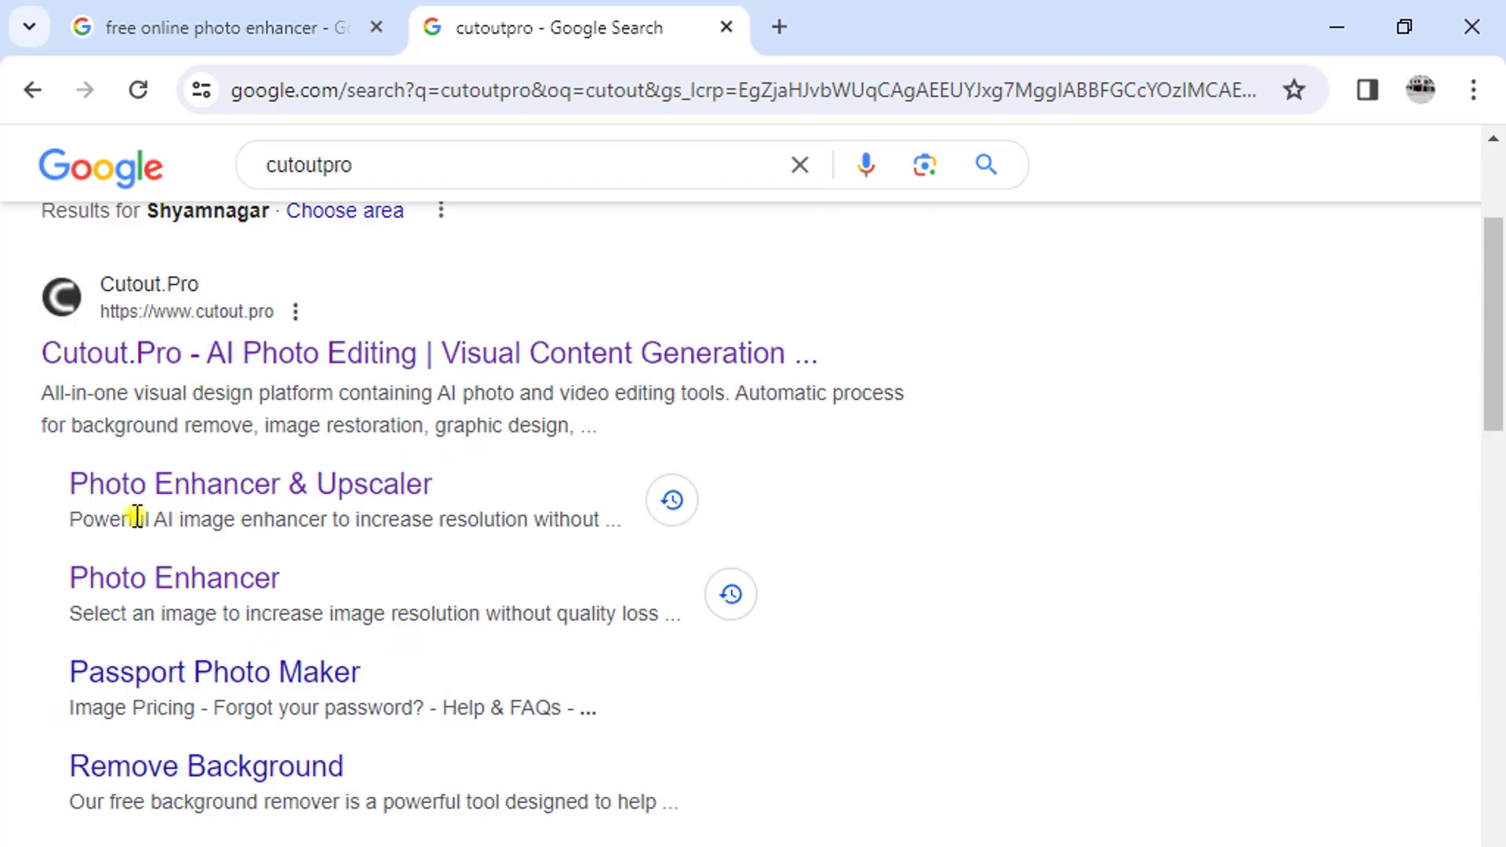
click(333, 502)
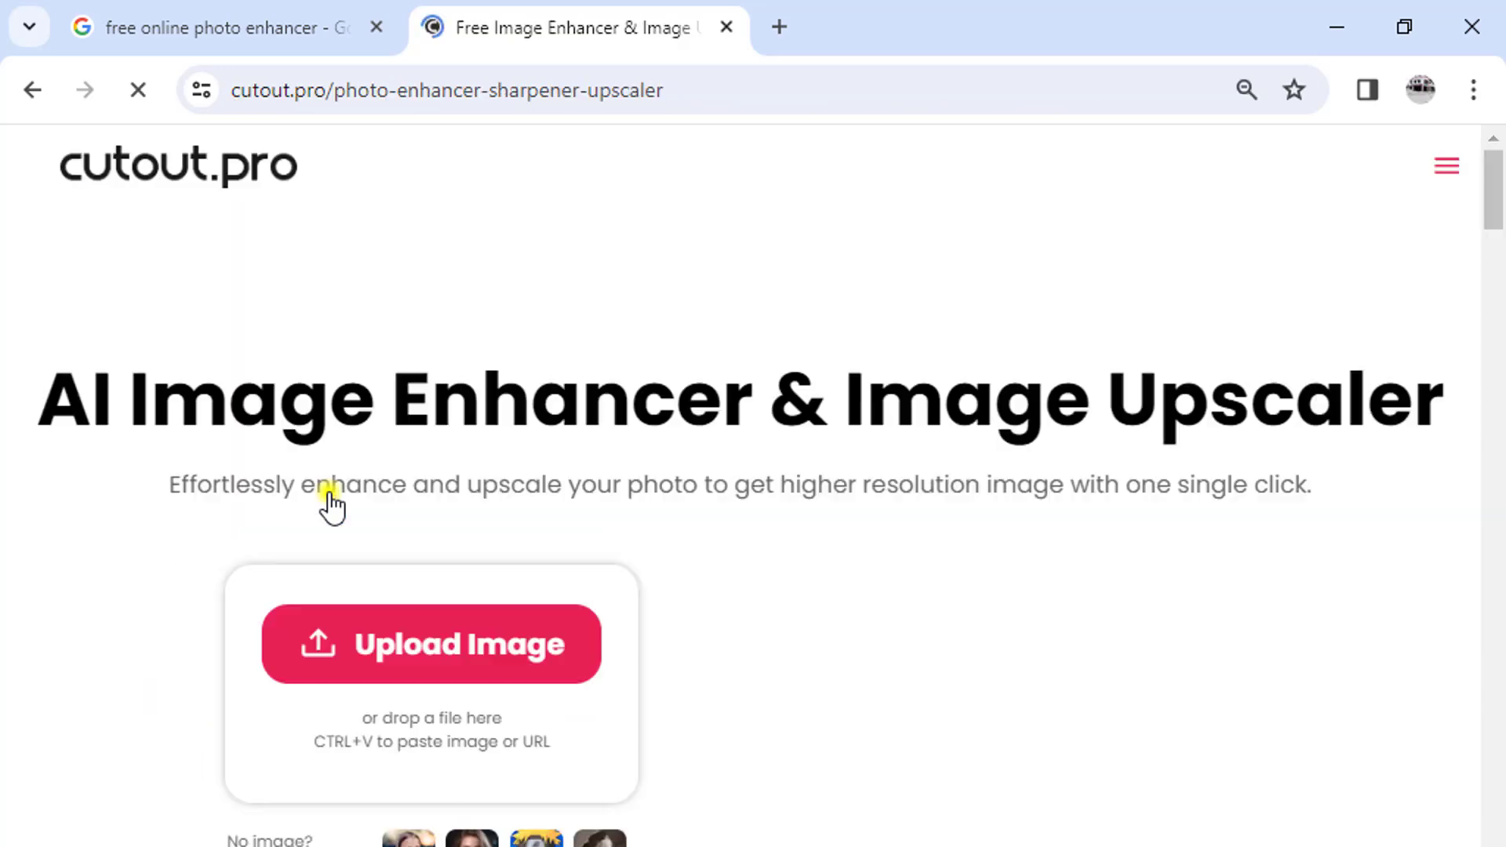
Upload Image 22.jpg from New folder (2) to the photo enhancer and dismiss the HD Upscaler advertising banner.
scroll(486, 553, down, 3)
scroll(527, 549, up, 2)
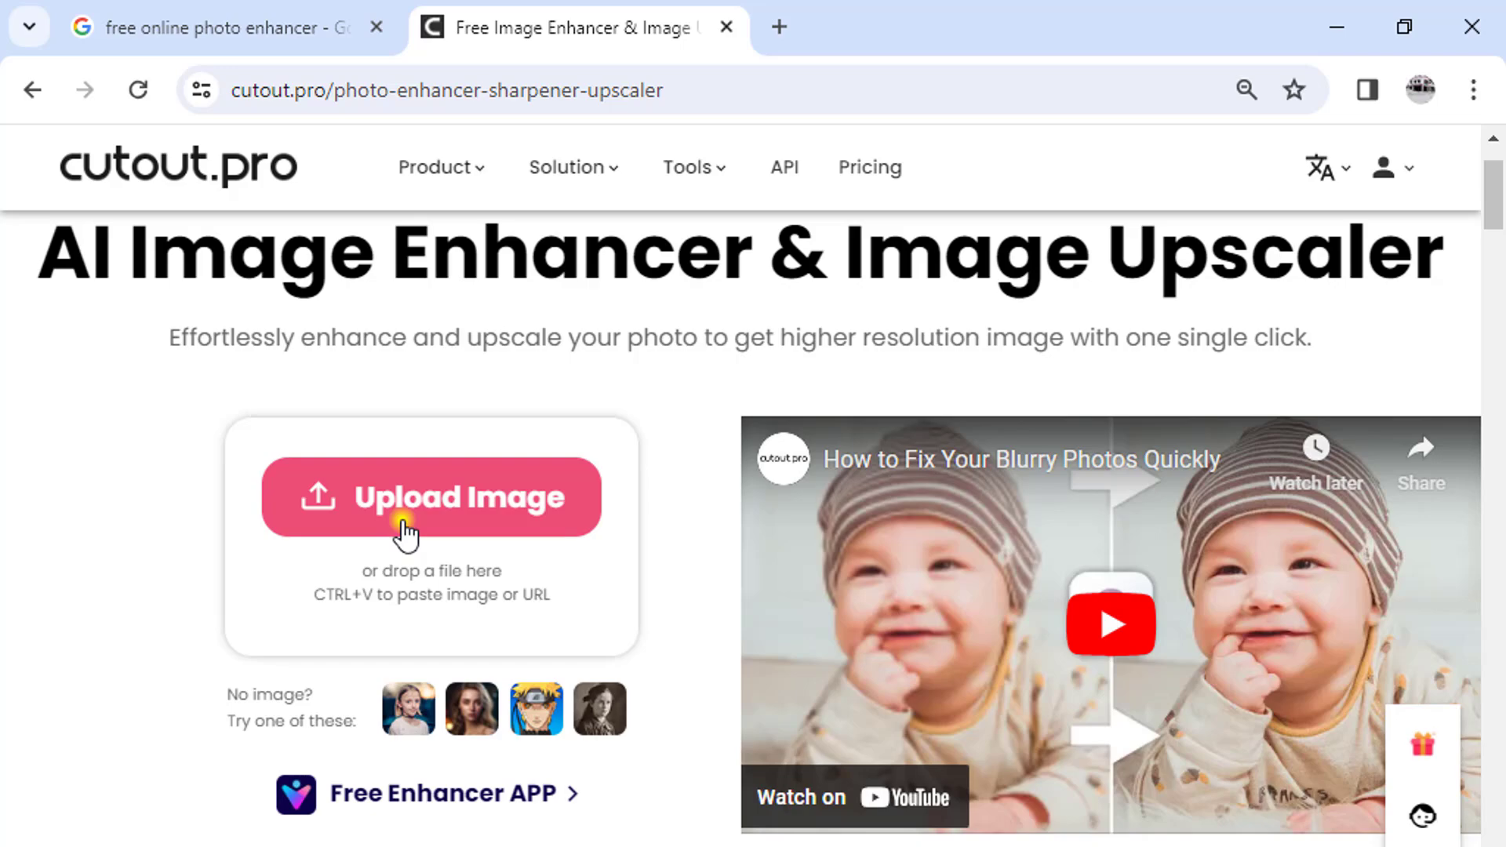
click(446, 521)
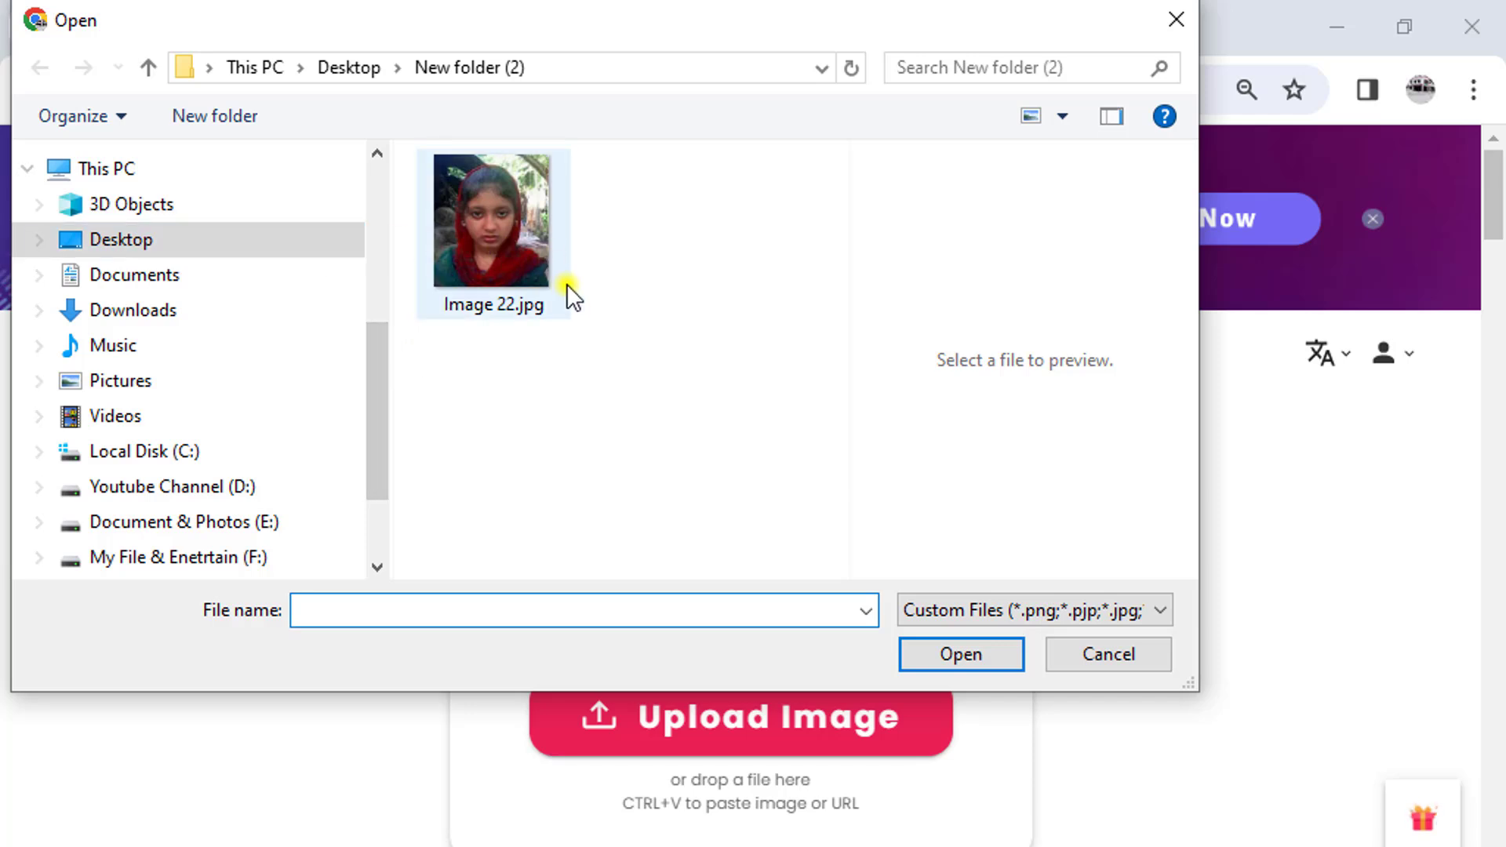
click(484, 217)
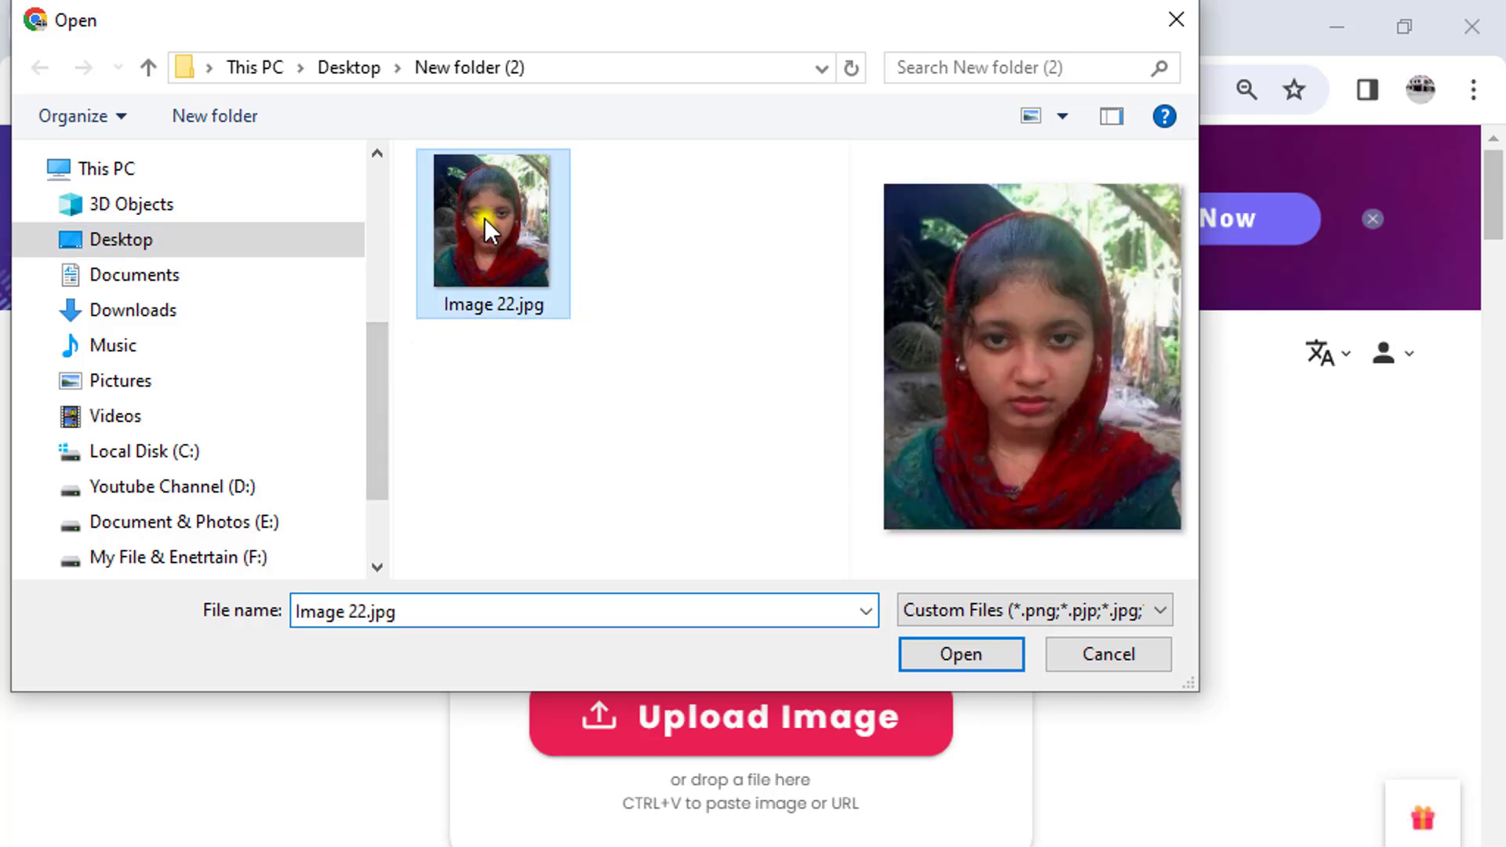
click(957, 652)
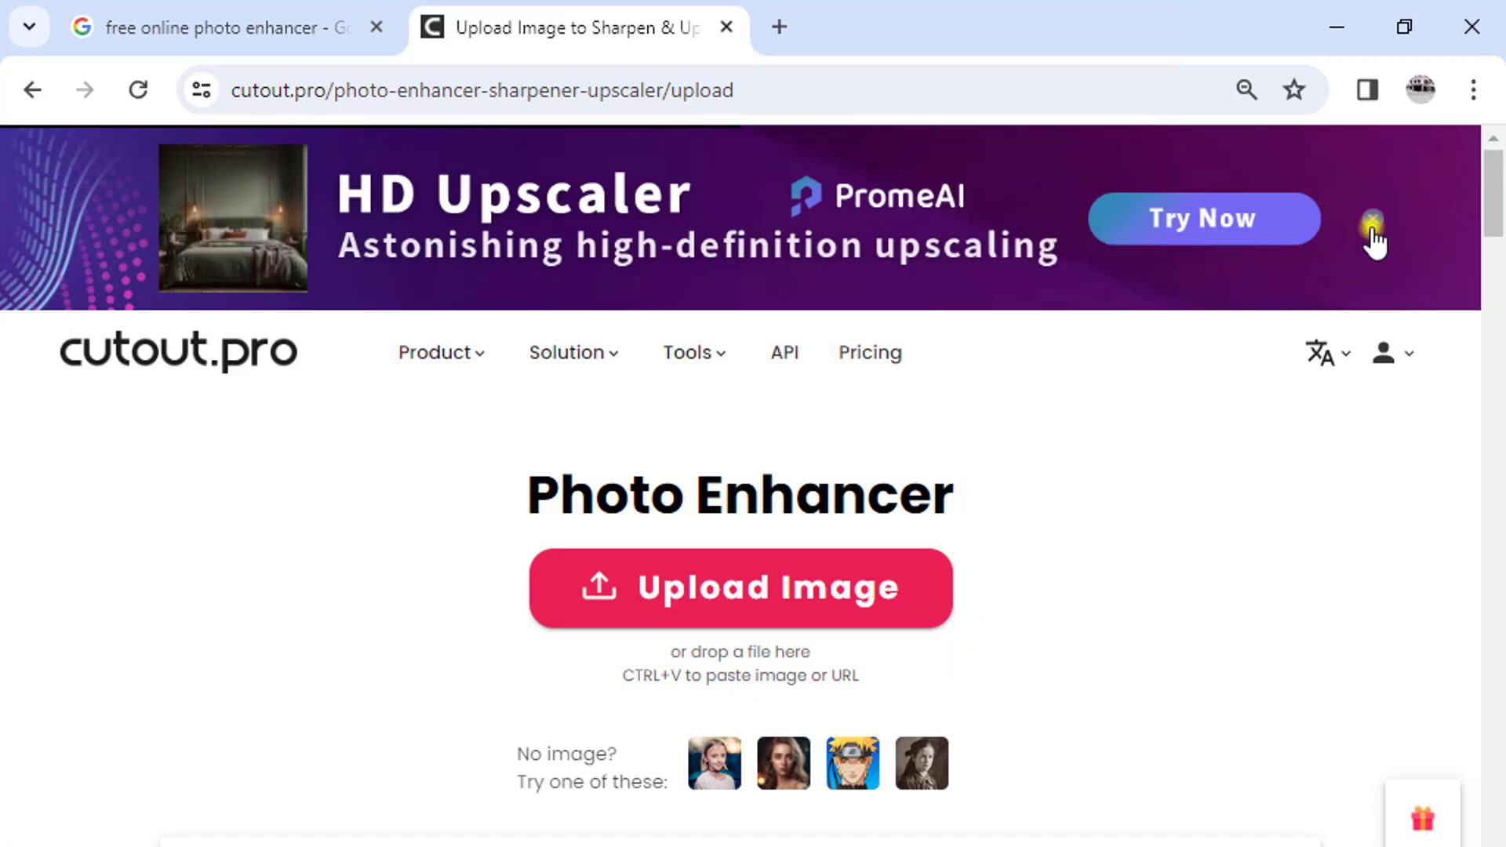
click(1372, 220)
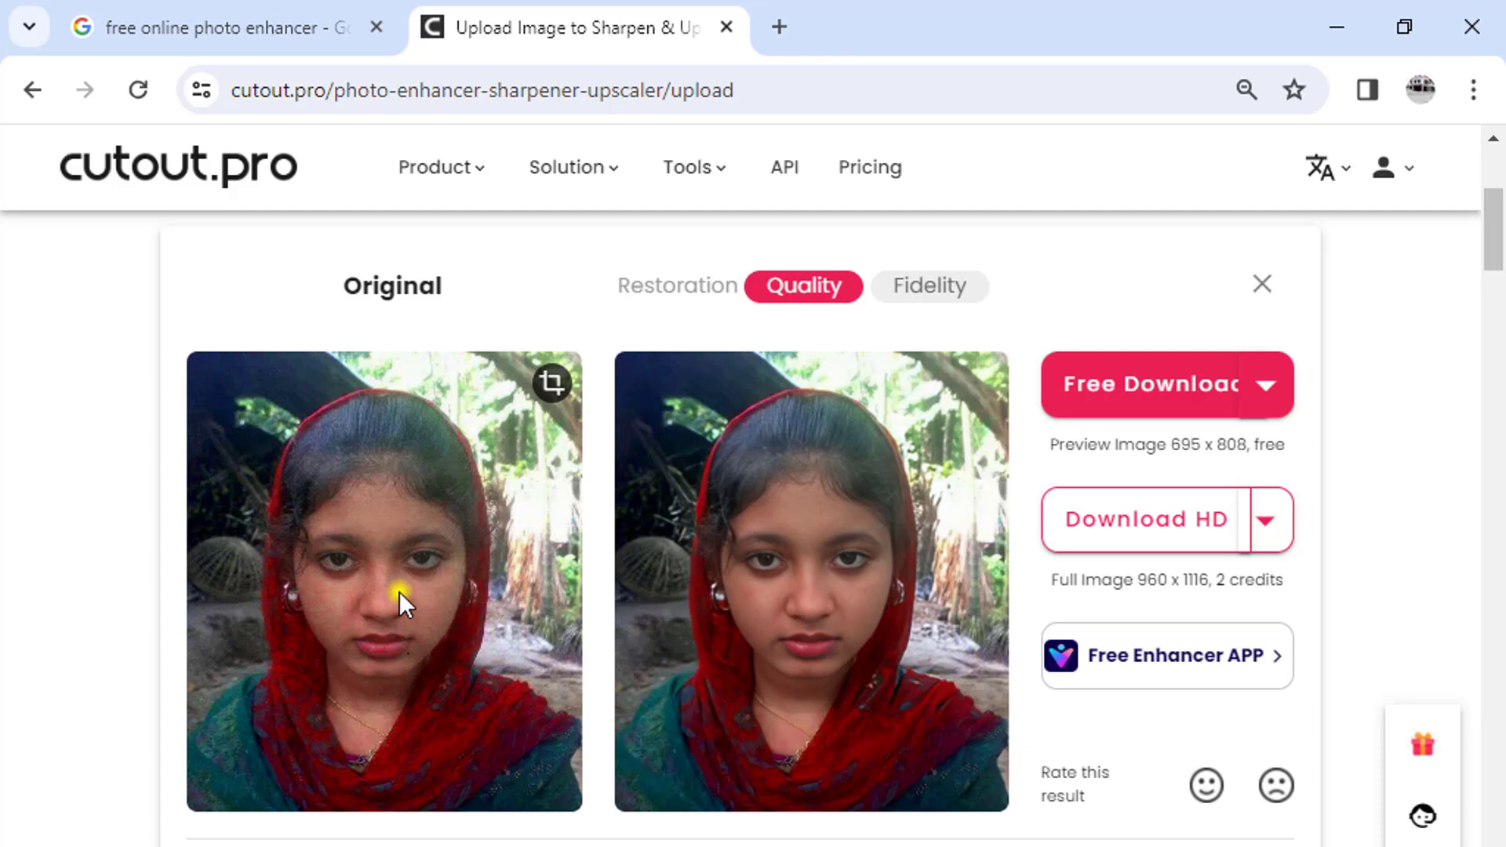
Compare the original portrait with the enhanced result and download the free 695 x 808 version.
scroll(557, 562, down, 2)
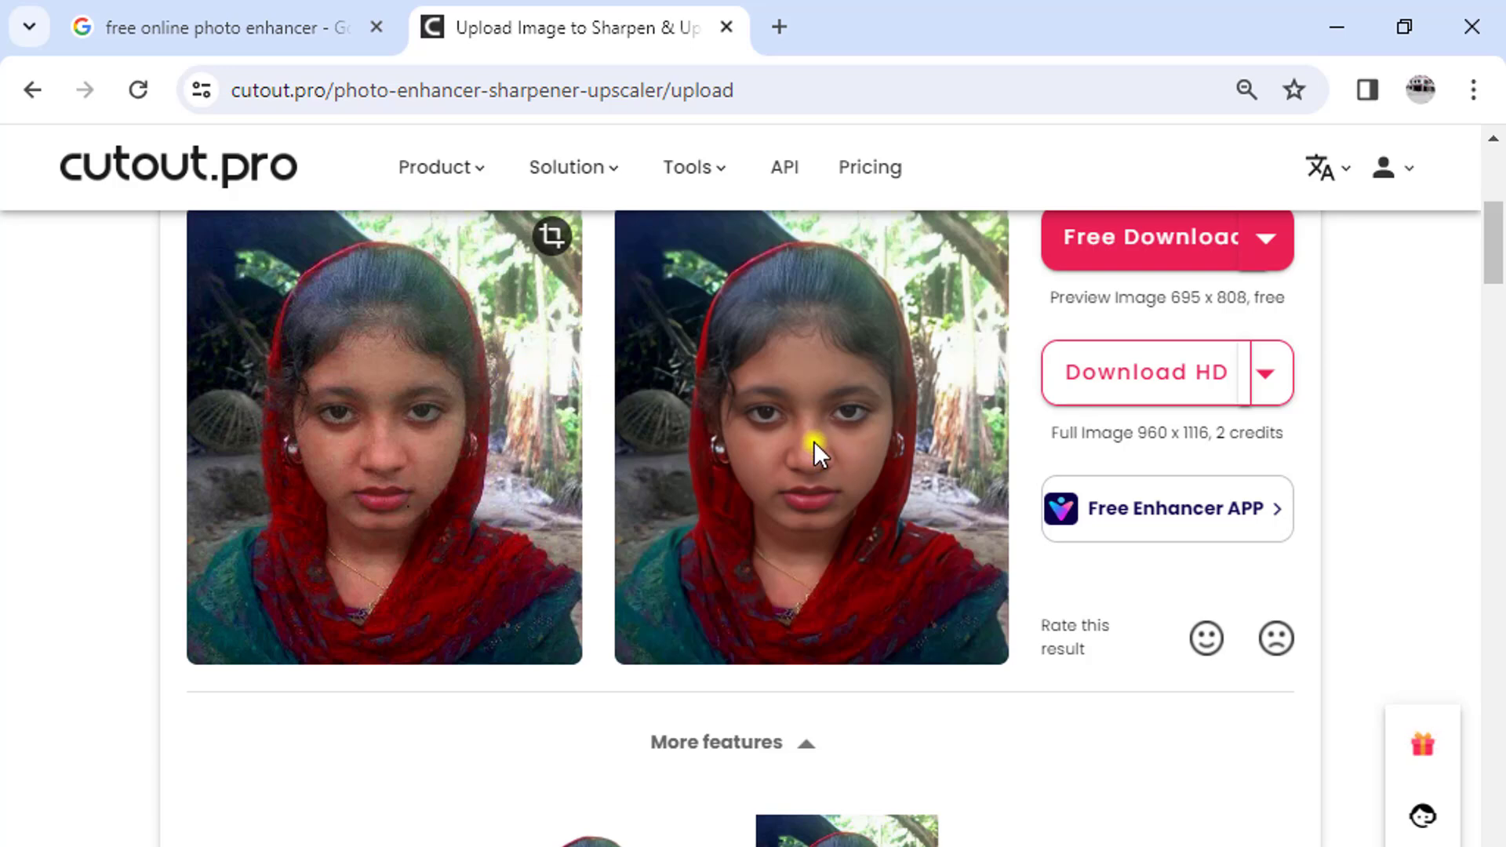
scroll(812, 436, up, 2)
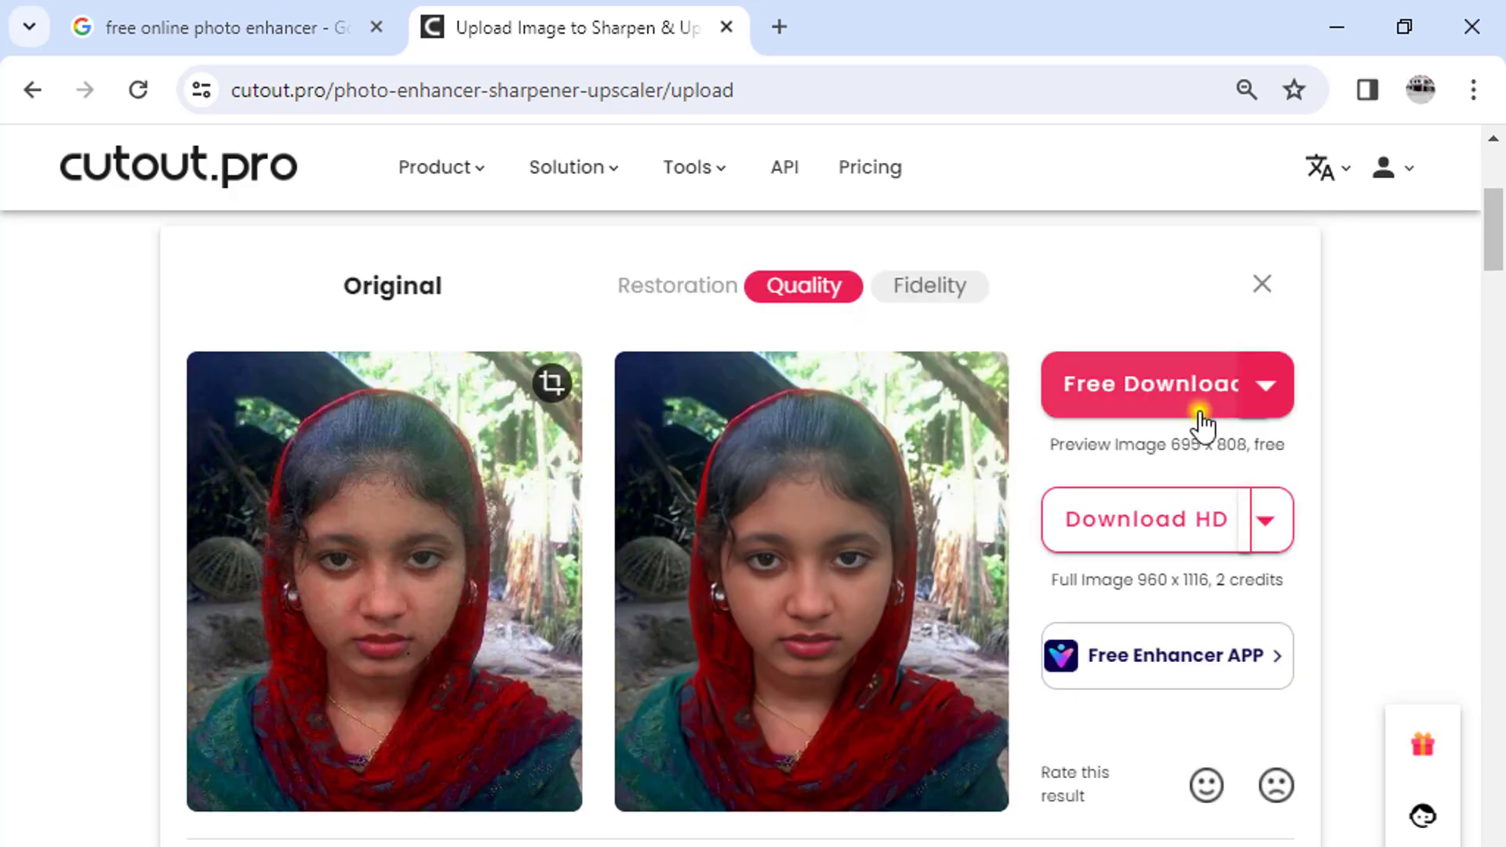
click(1174, 408)
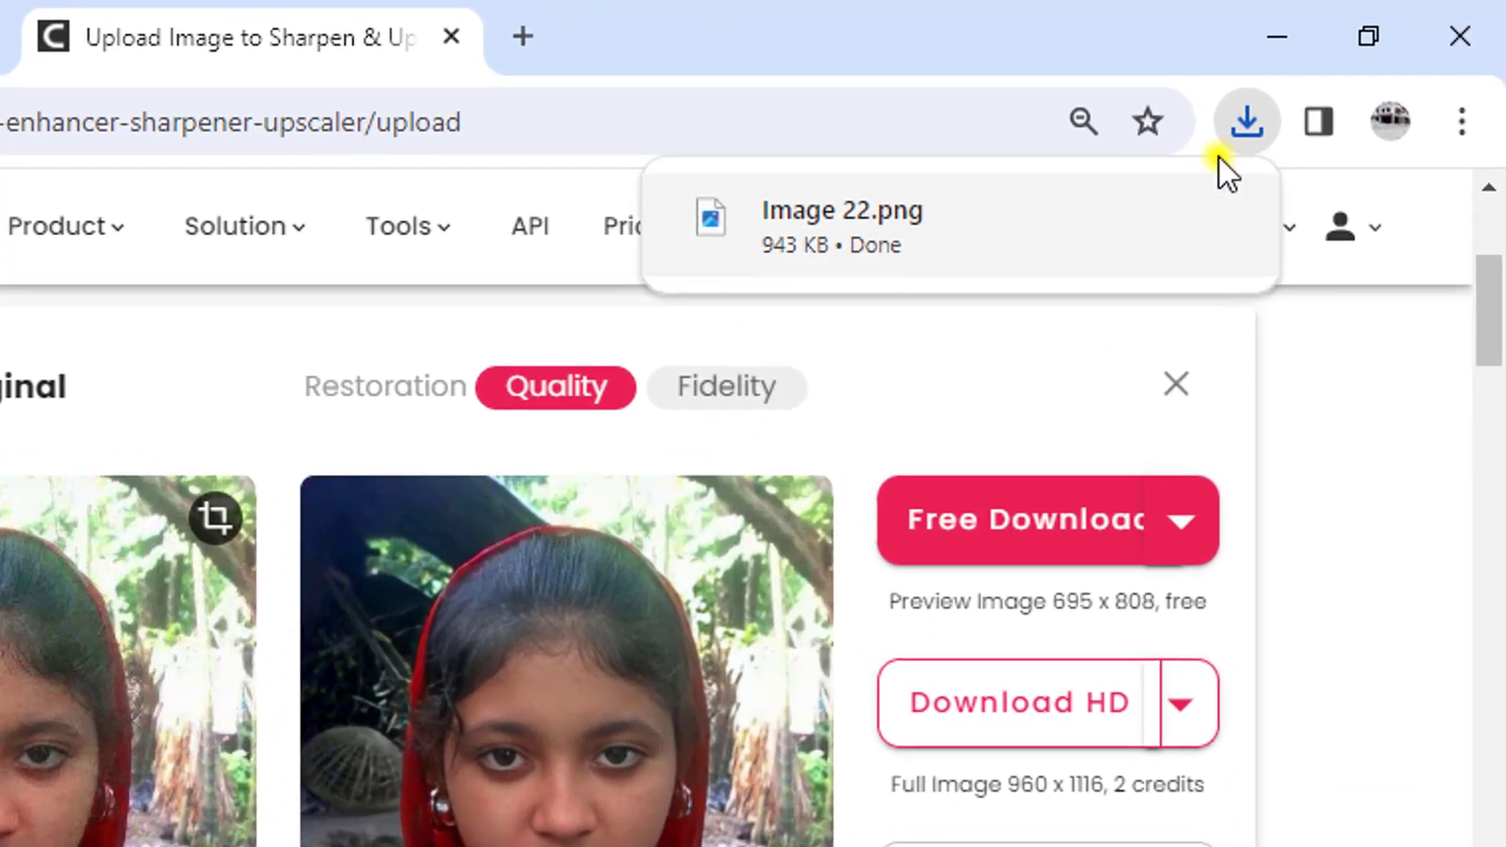
Minimize the browser, switch to Photoshop and open the enhanced Image 22.png from the Desktop.
mouse_move(1195, 159)
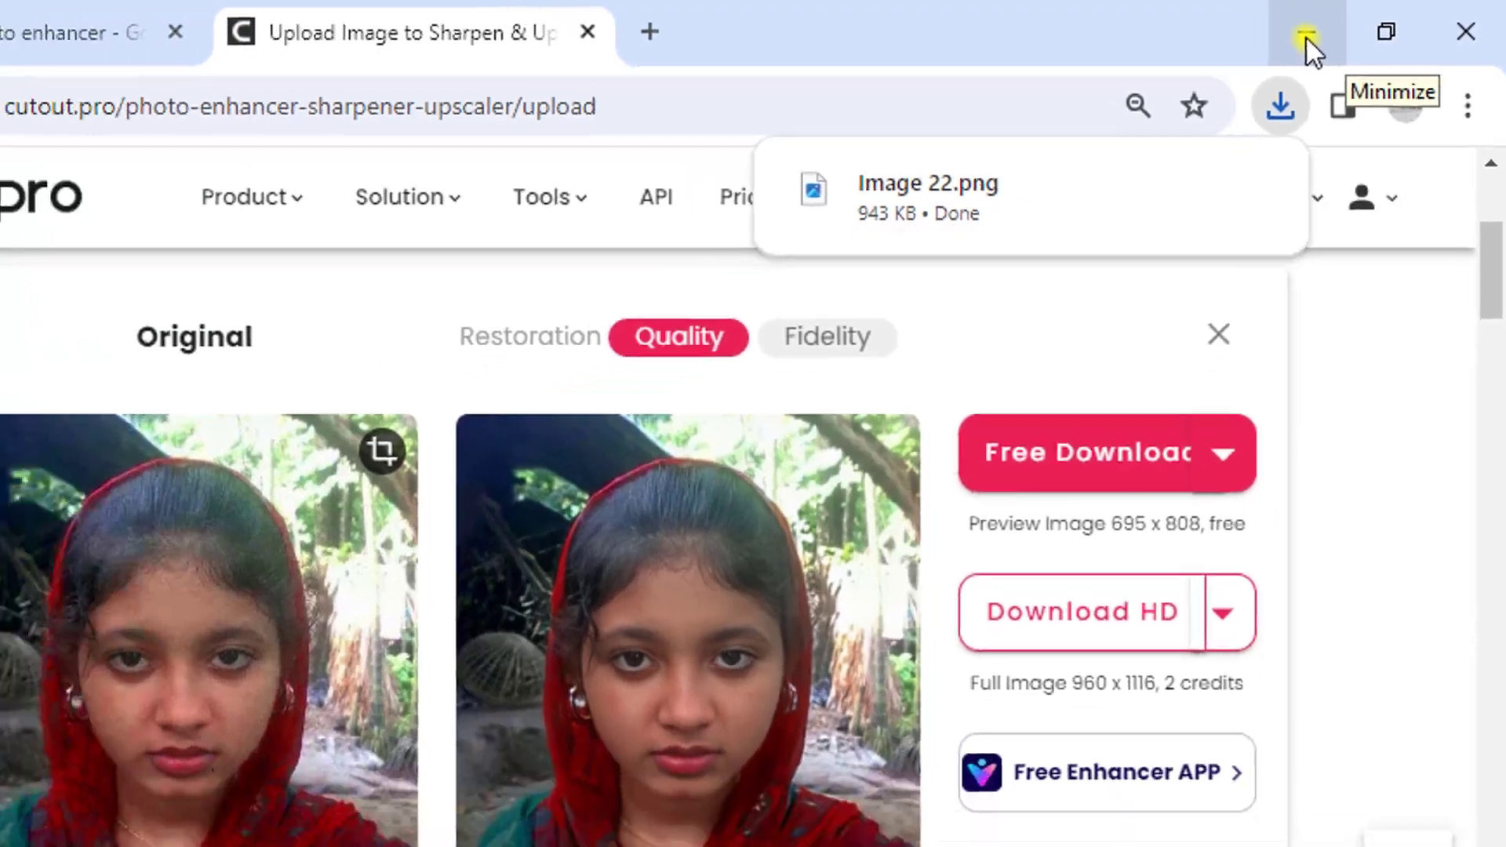
click(1277, 37)
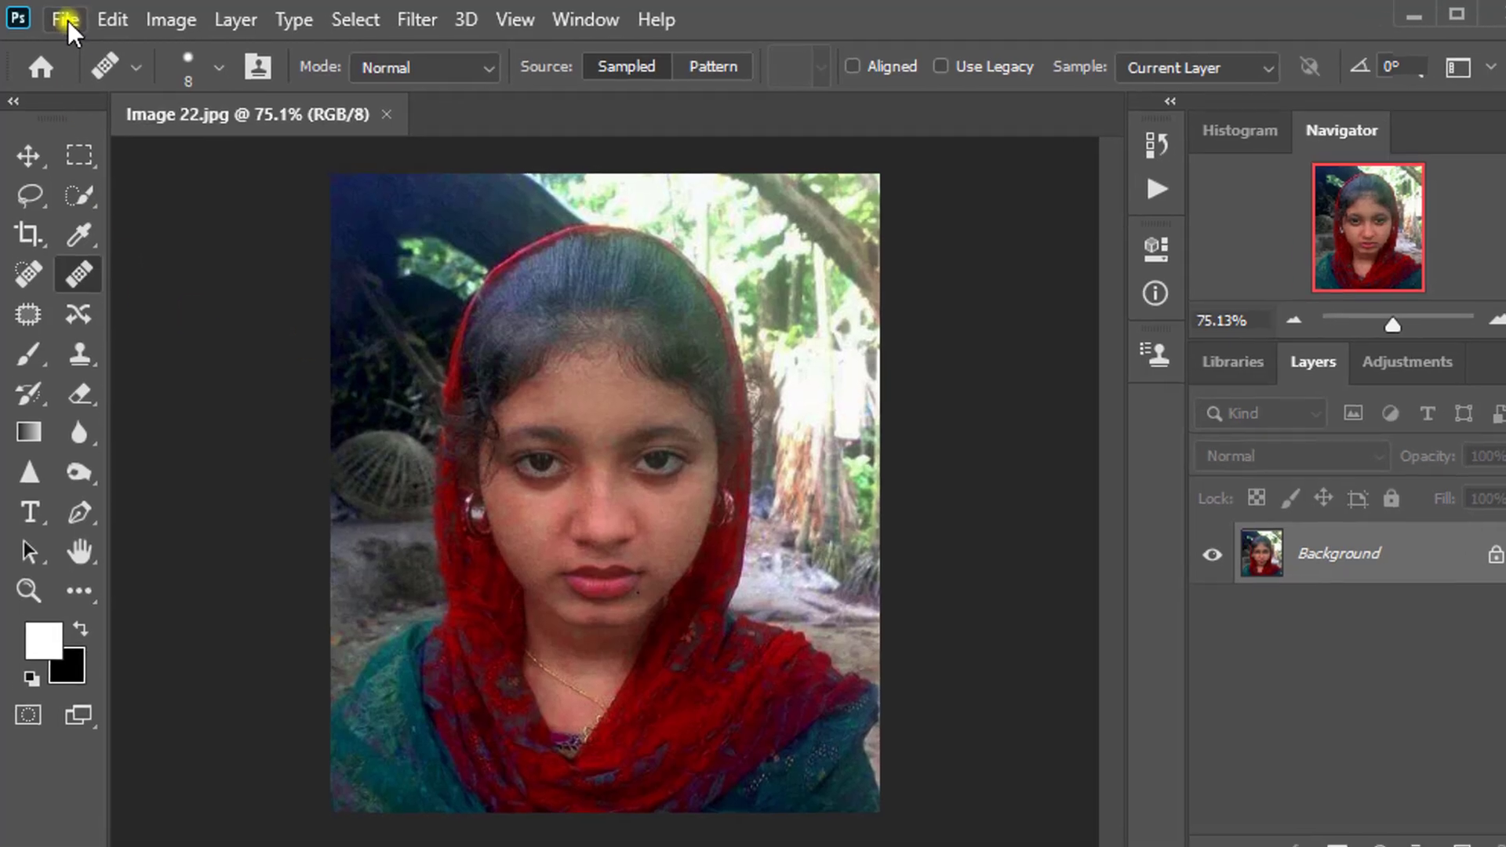
click(63, 19)
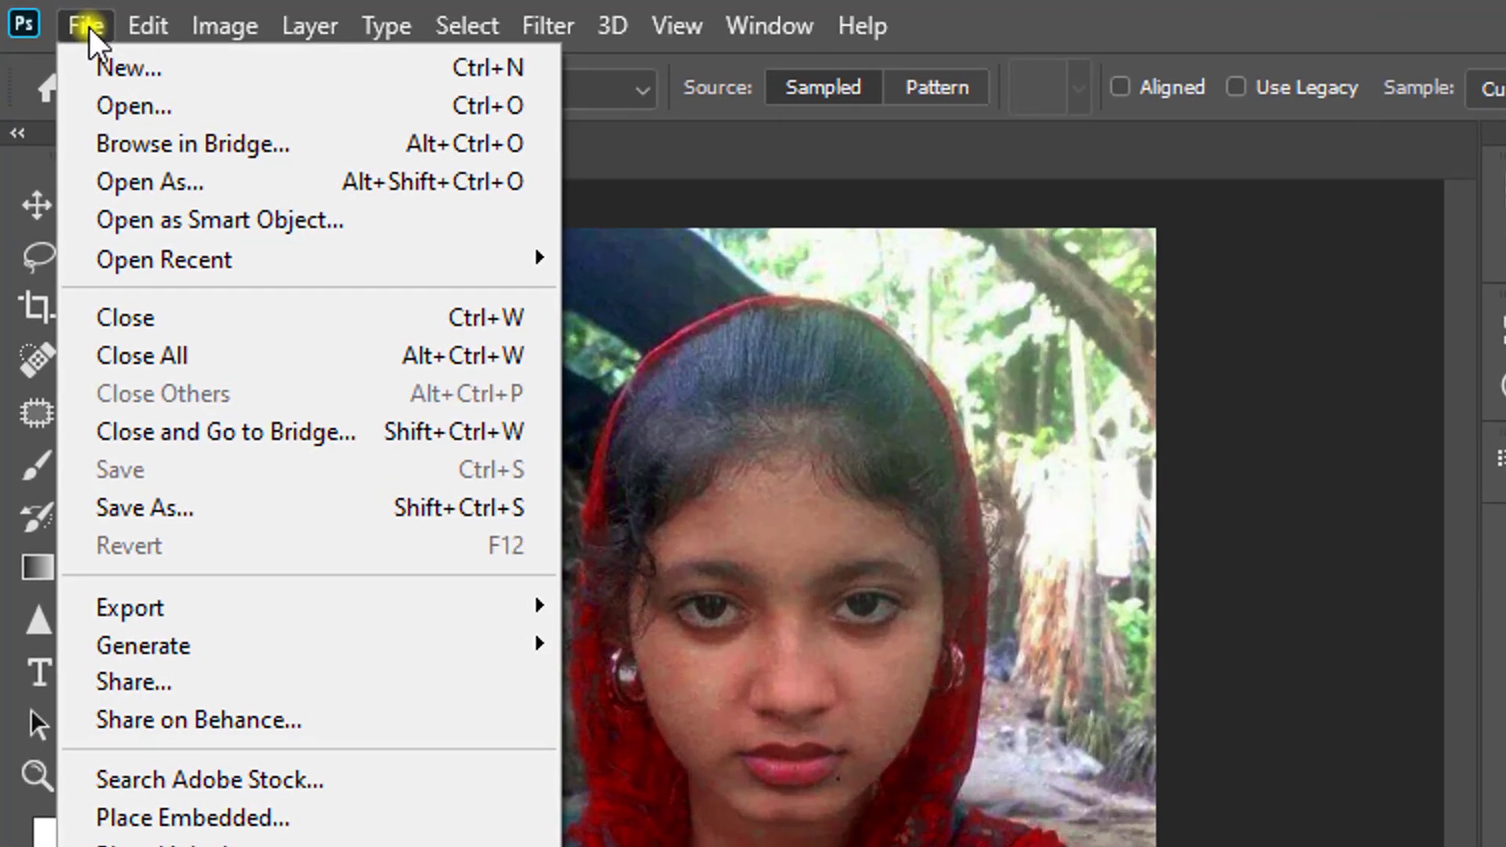
click(125, 110)
scroll(819, 609, down, 6)
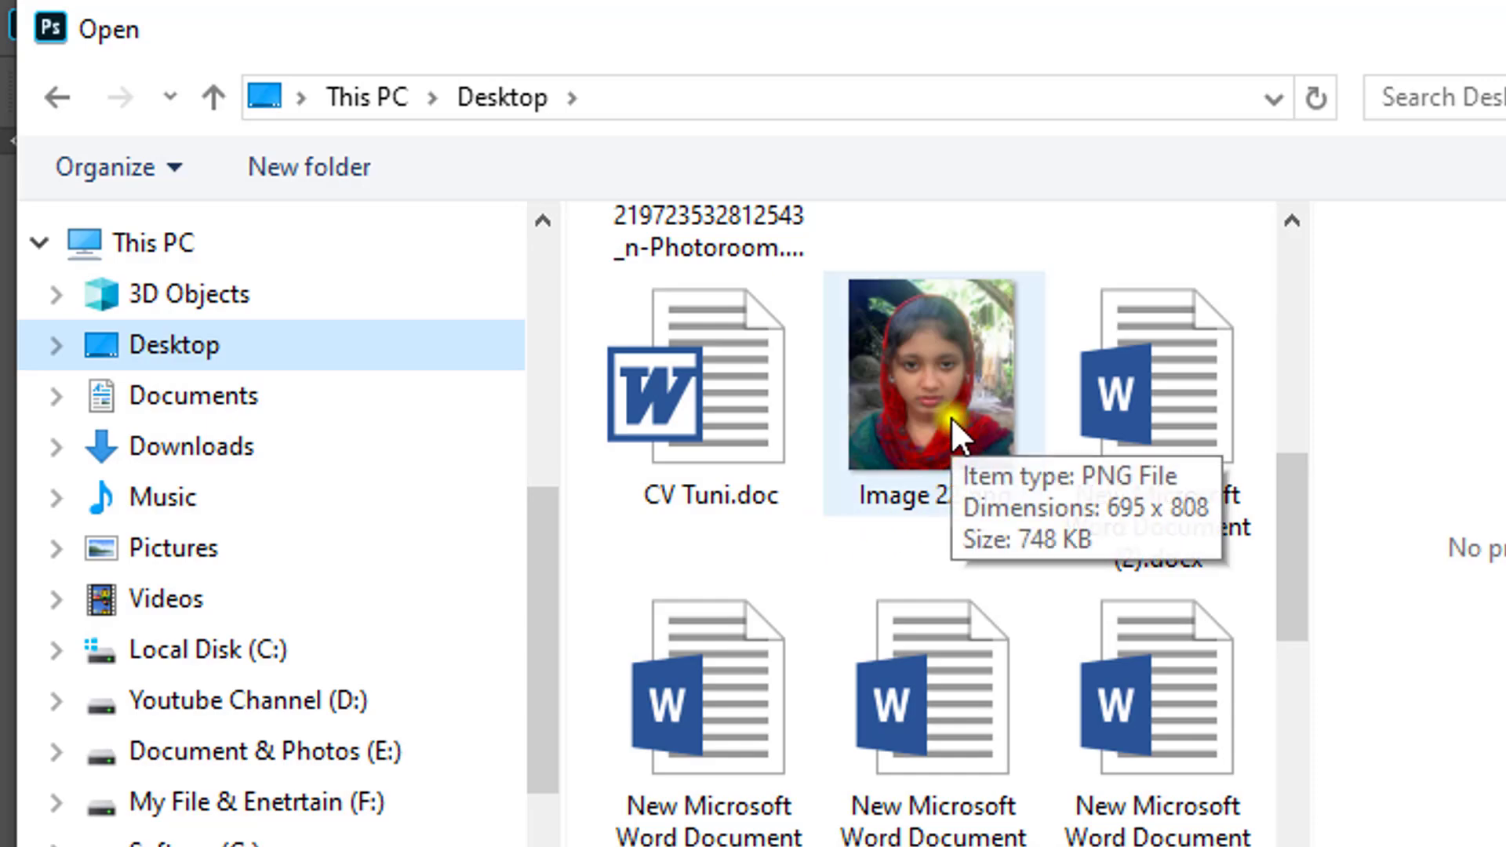
click(911, 421)
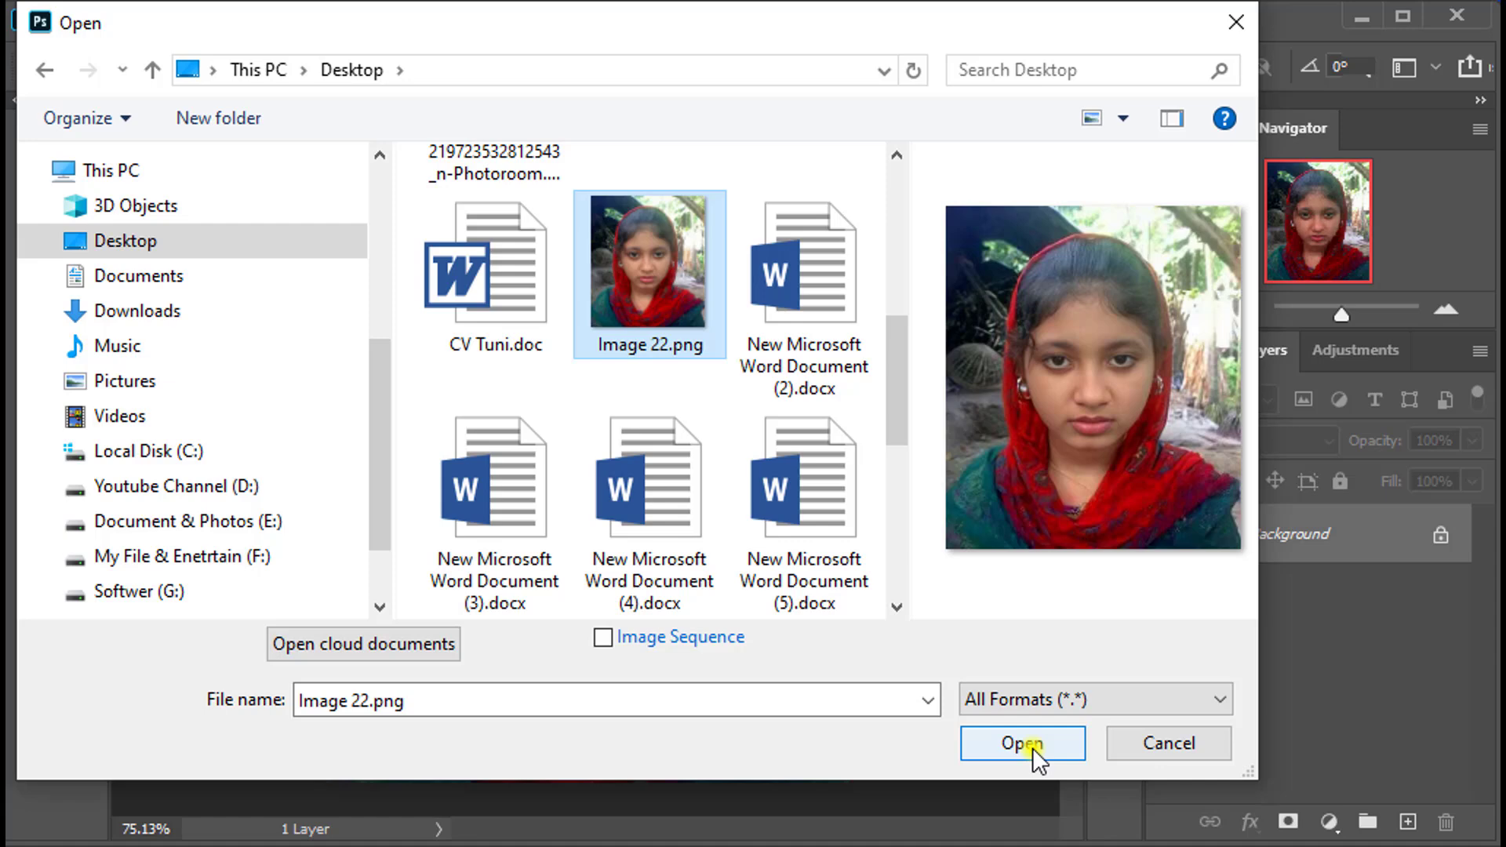
click(1032, 747)
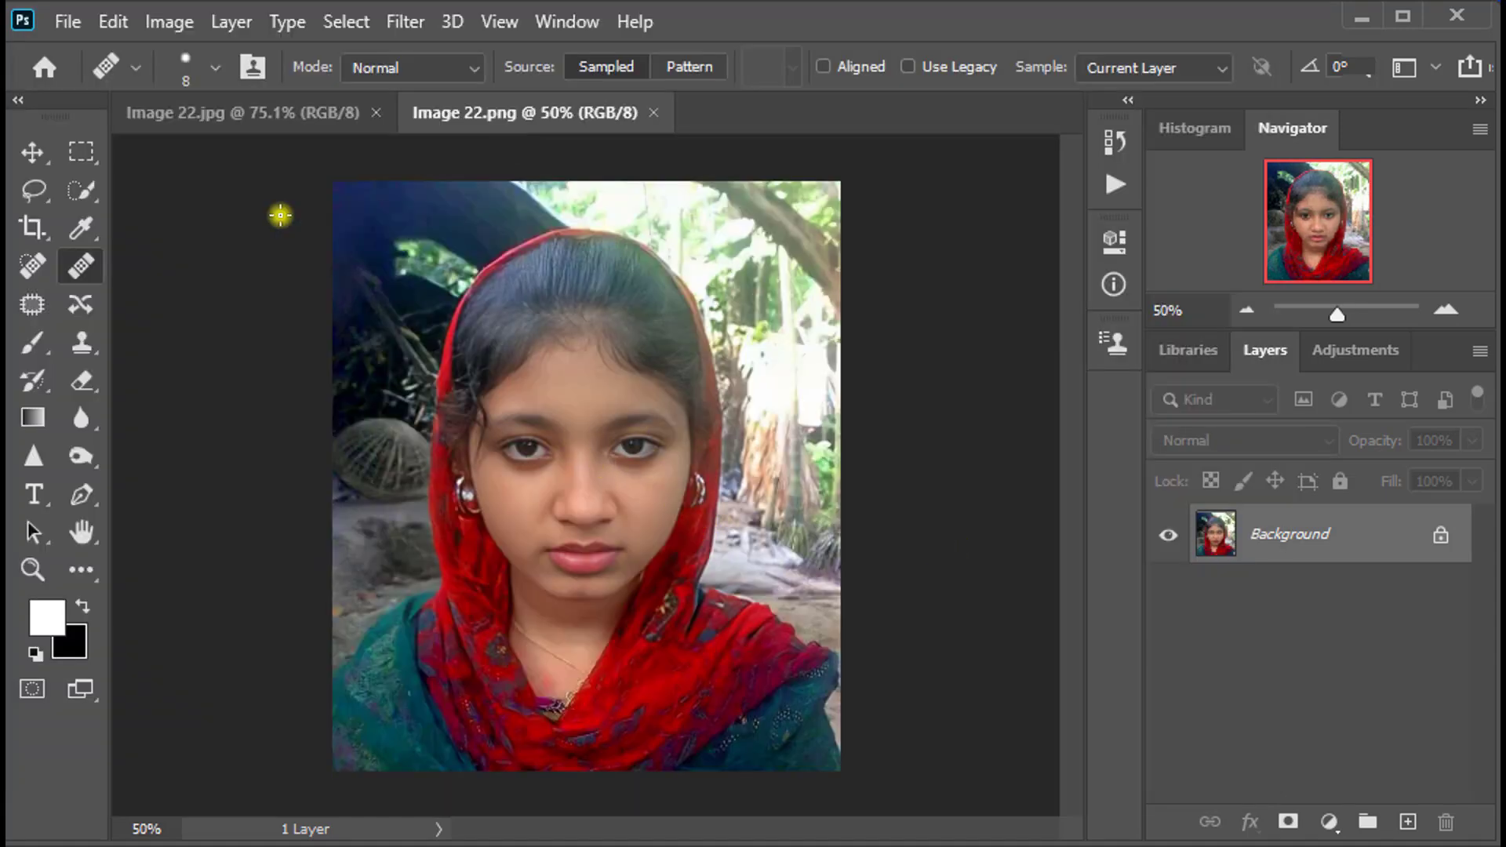
Compare Image 22.jpg with the enhanced Image 22.png, and duplicate the Background layer of Image 22.png twice.
click(242, 110)
click(557, 117)
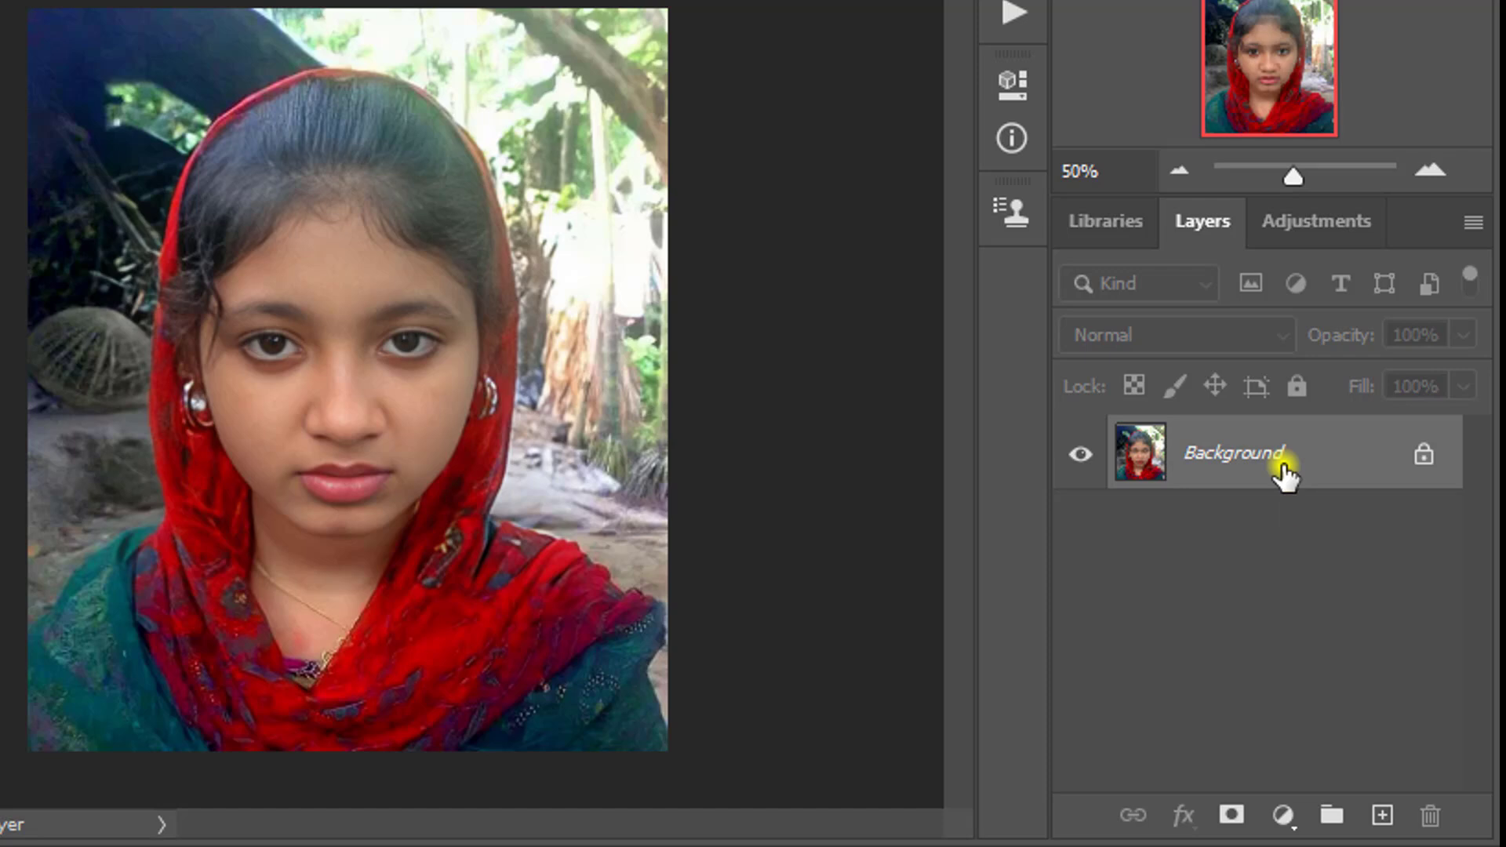
key(ctrl+j)
key(ctrl+j)
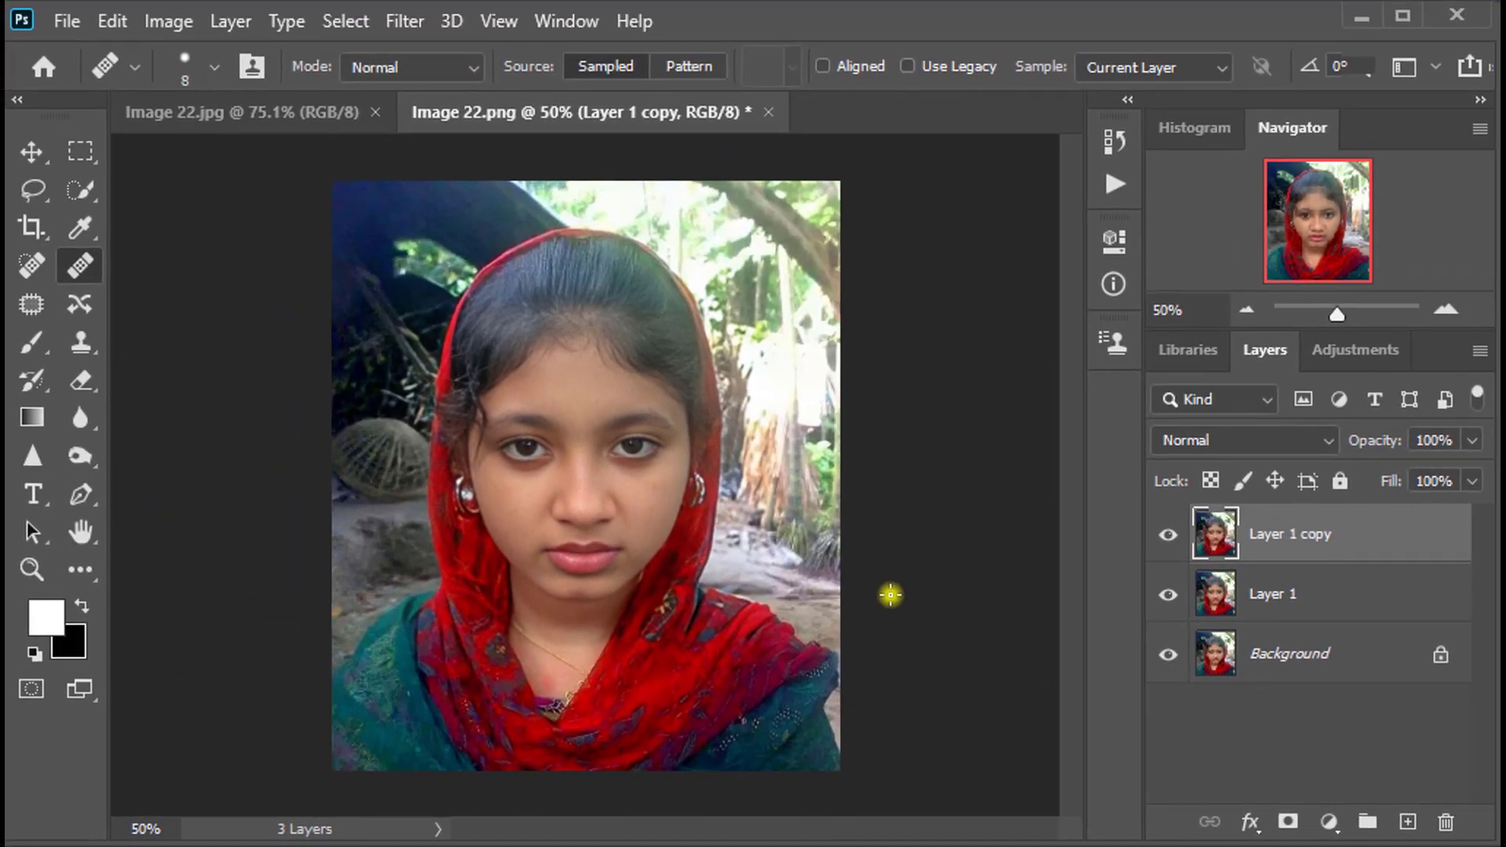
Darken the topmost duplicate layer with a Curves adjustment by pulling the middle of the RGB curve slightly down.
key(ctrl+m)
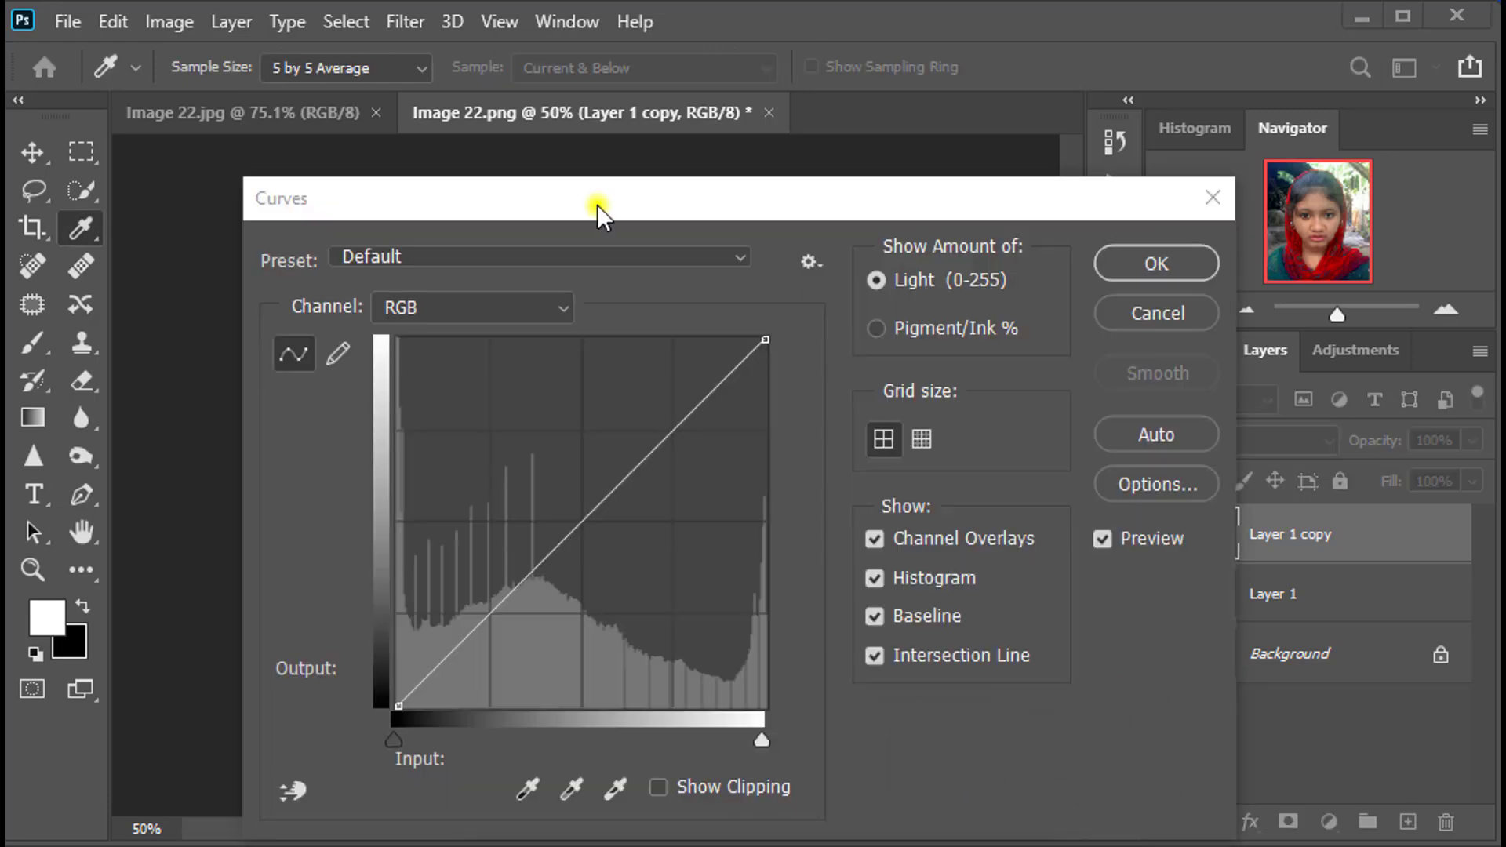
drag(600, 206, 1122, 70)
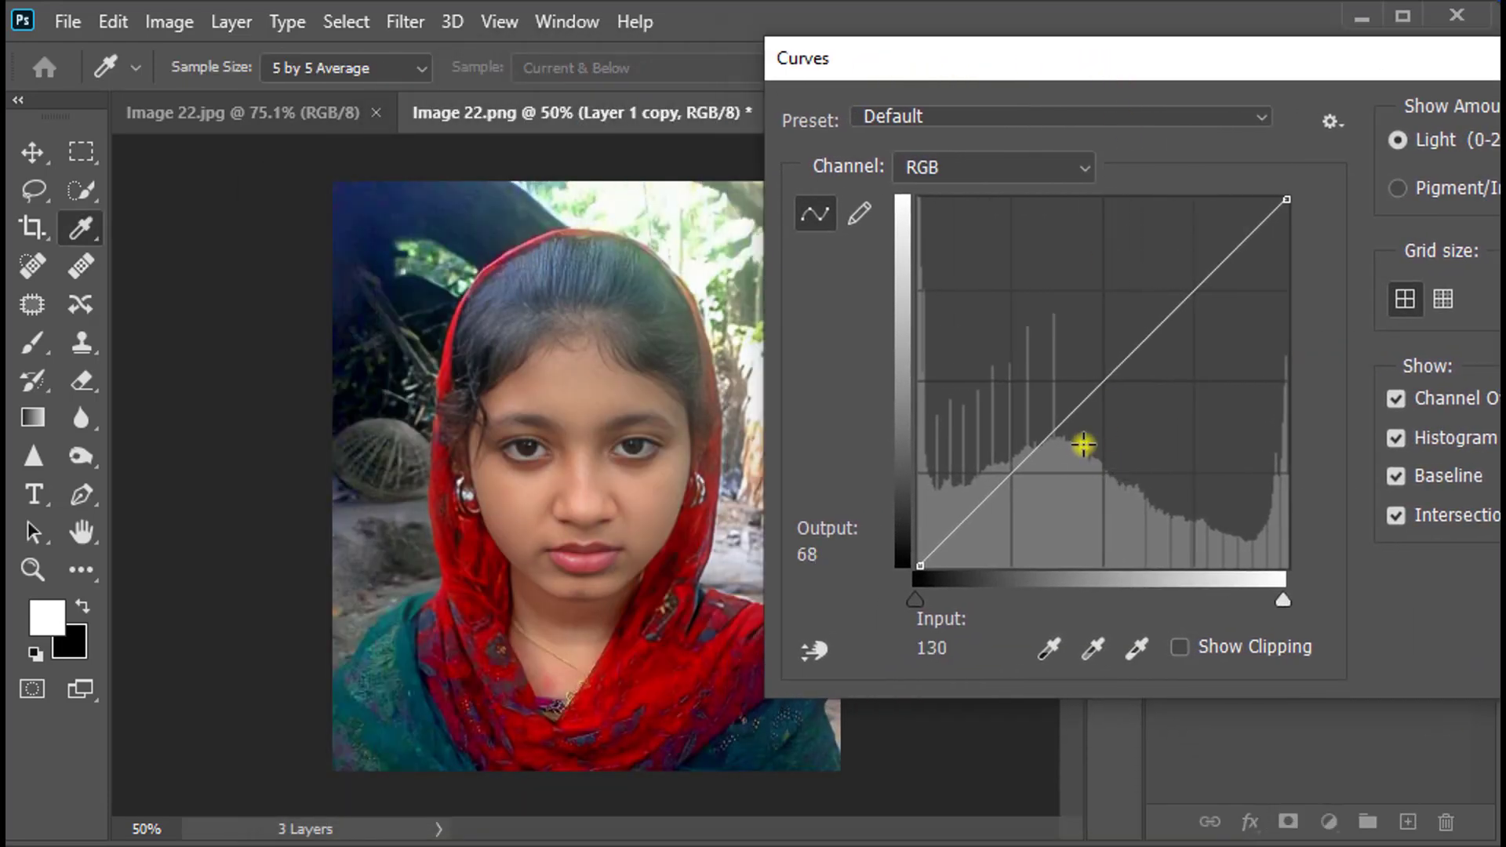
click(1102, 382)
drag(1102, 382, 1130, 403)
drag(1251, 61, 687, 74)
click(1128, 137)
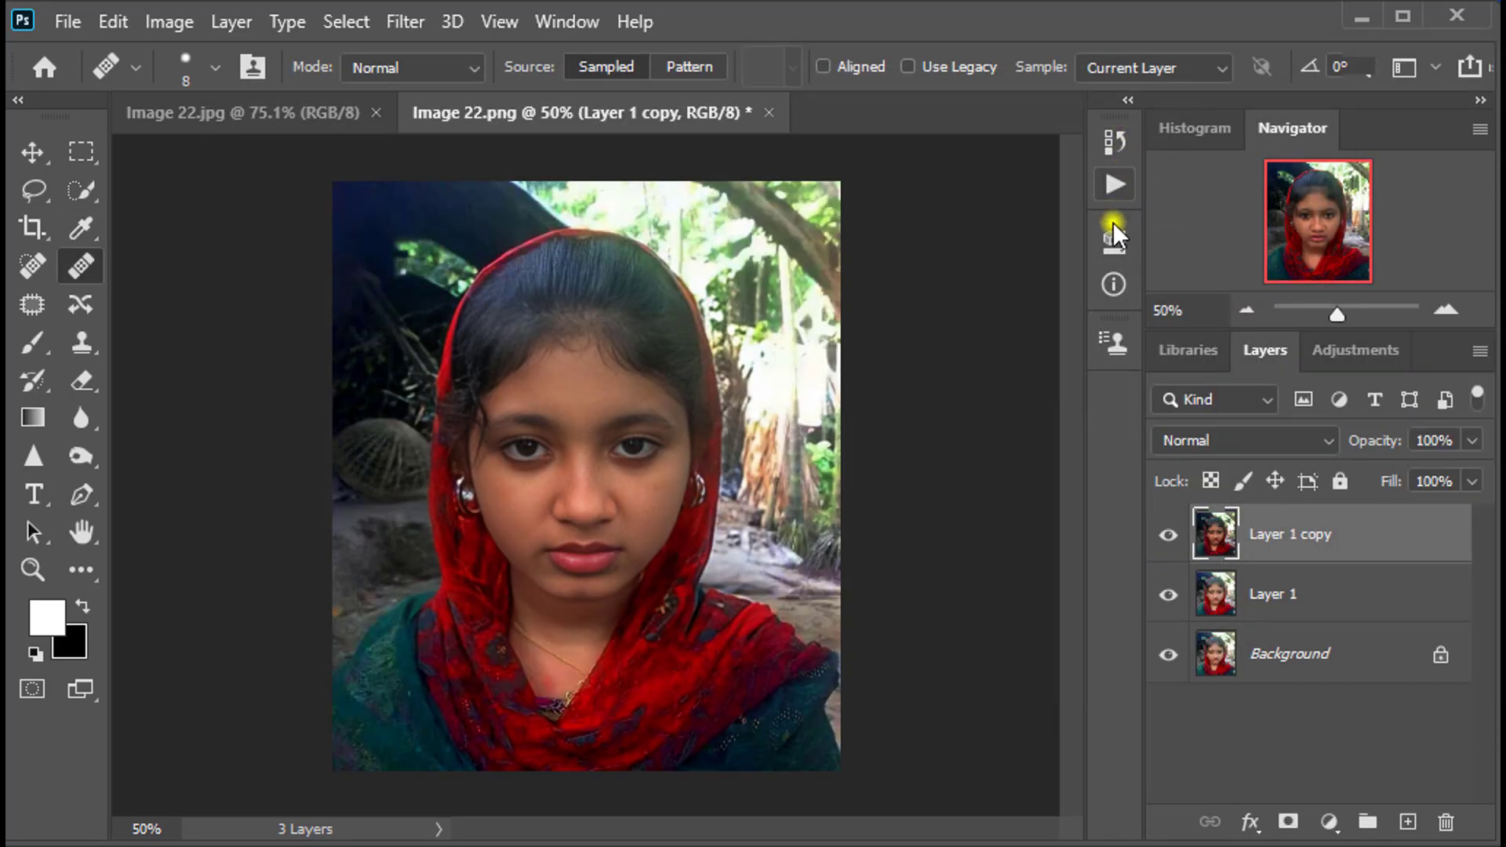
Reset the foreground and background colours to default and add a white layer mask to the darkened top layer.
key(d)
key(v)
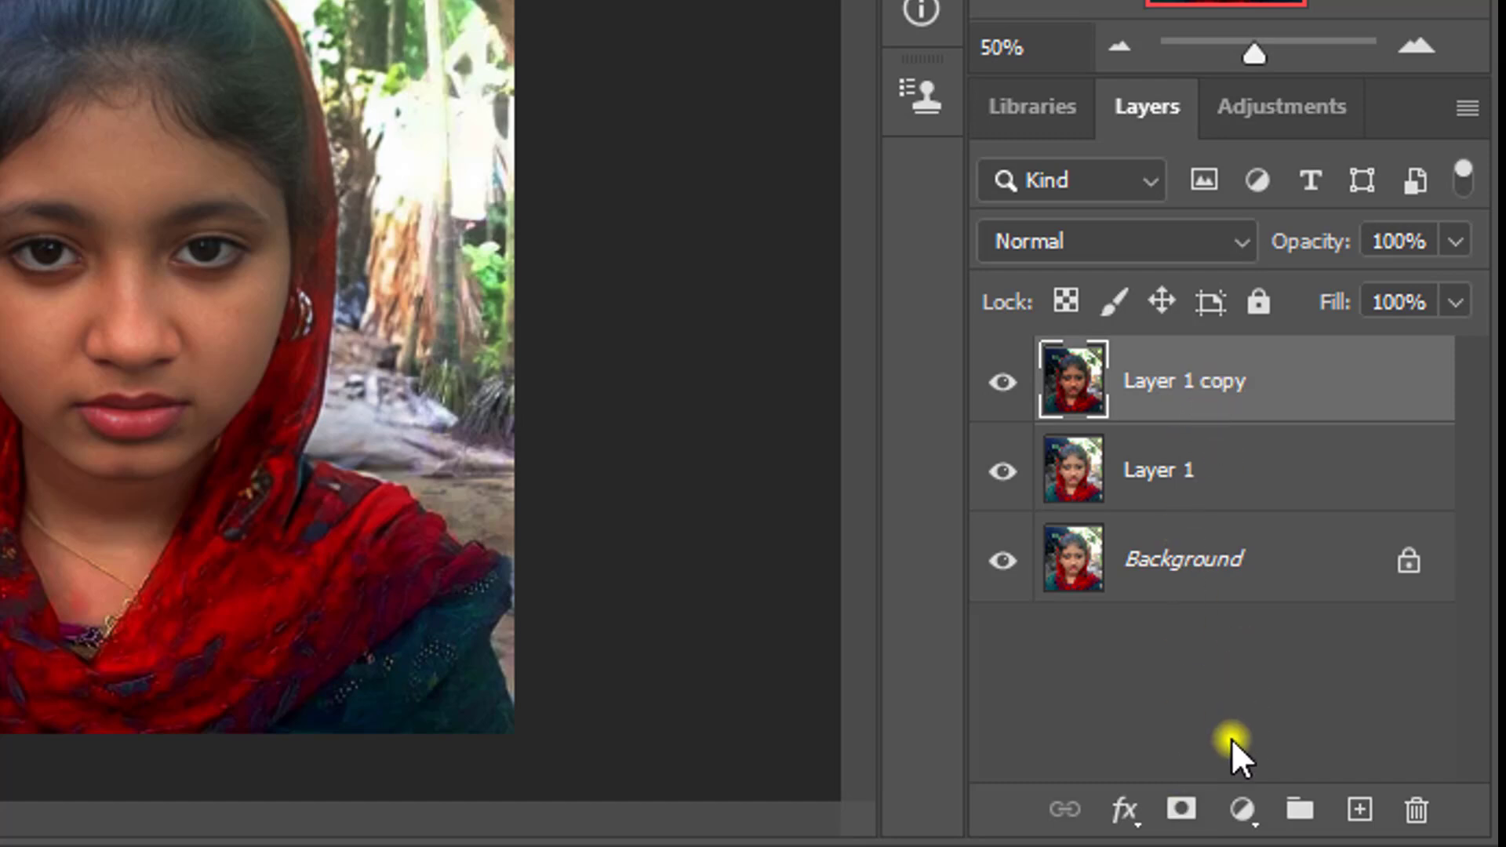
click(1183, 812)
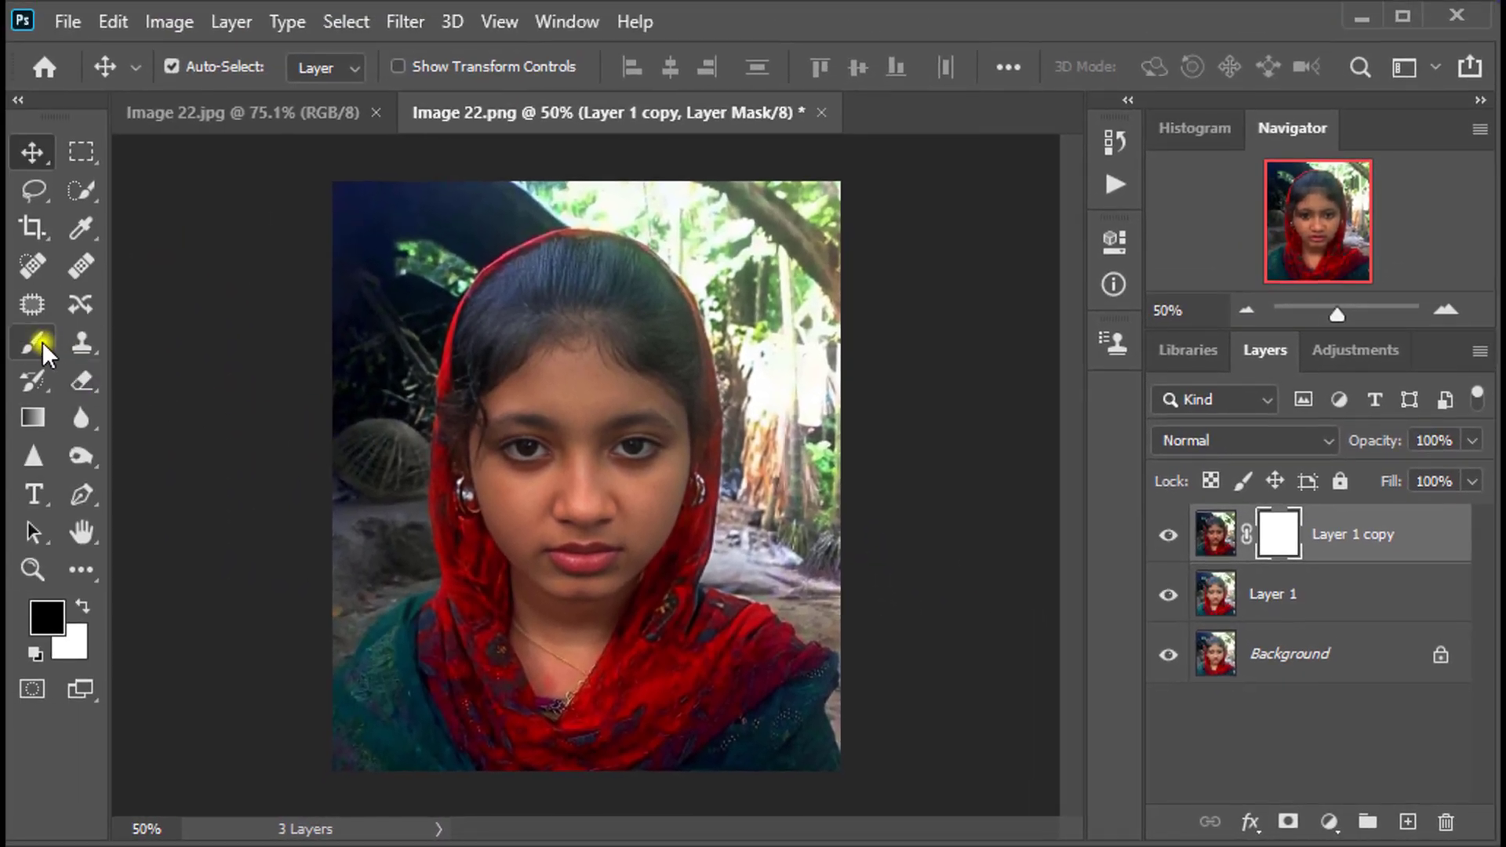
Set up the Brush tool with the softest edge, 100% opacity and 100% flow.
click(39, 343)
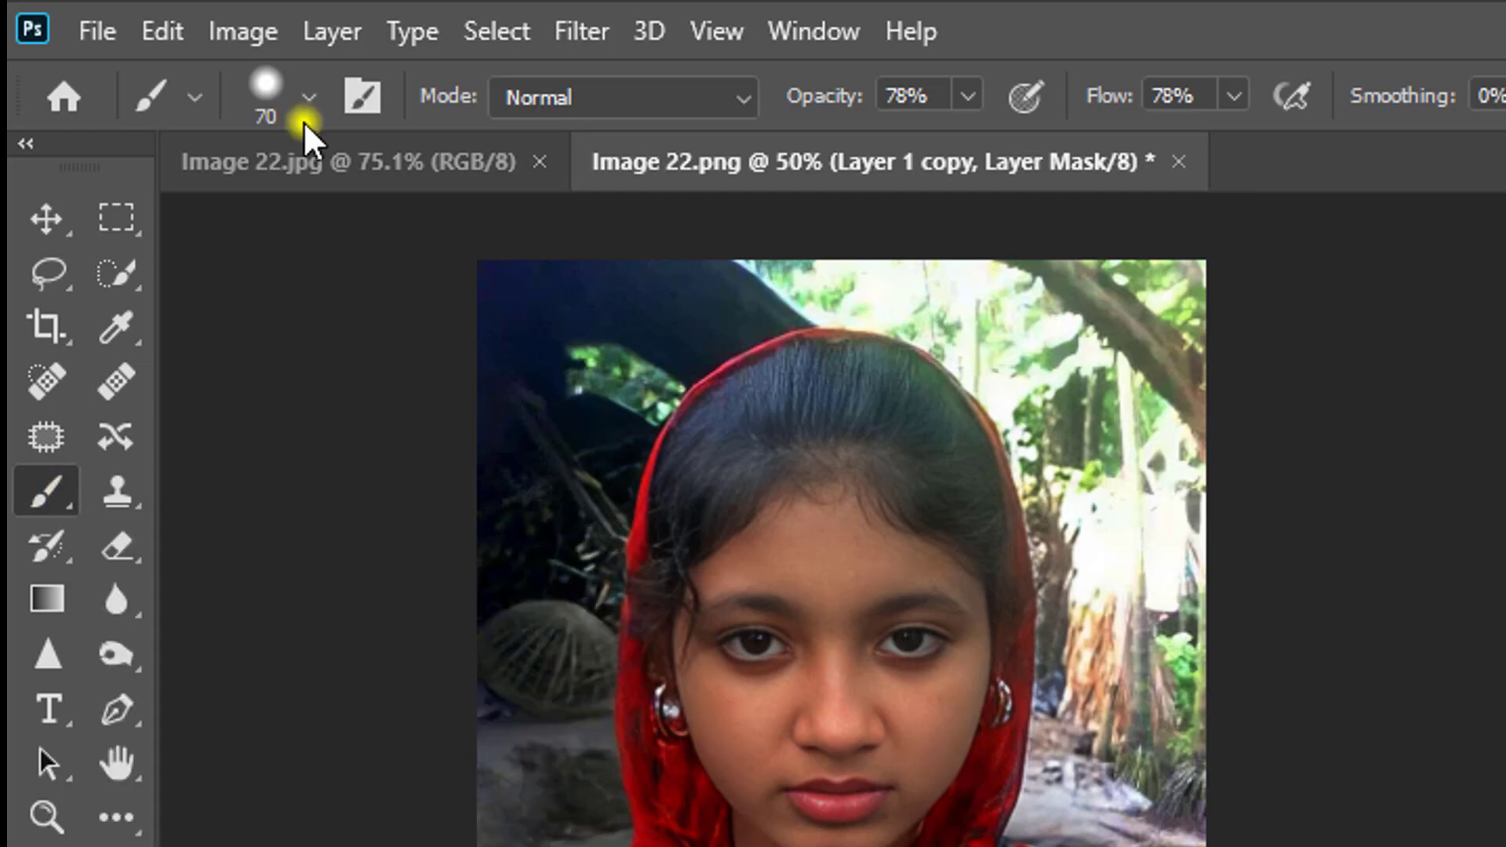
click(305, 95)
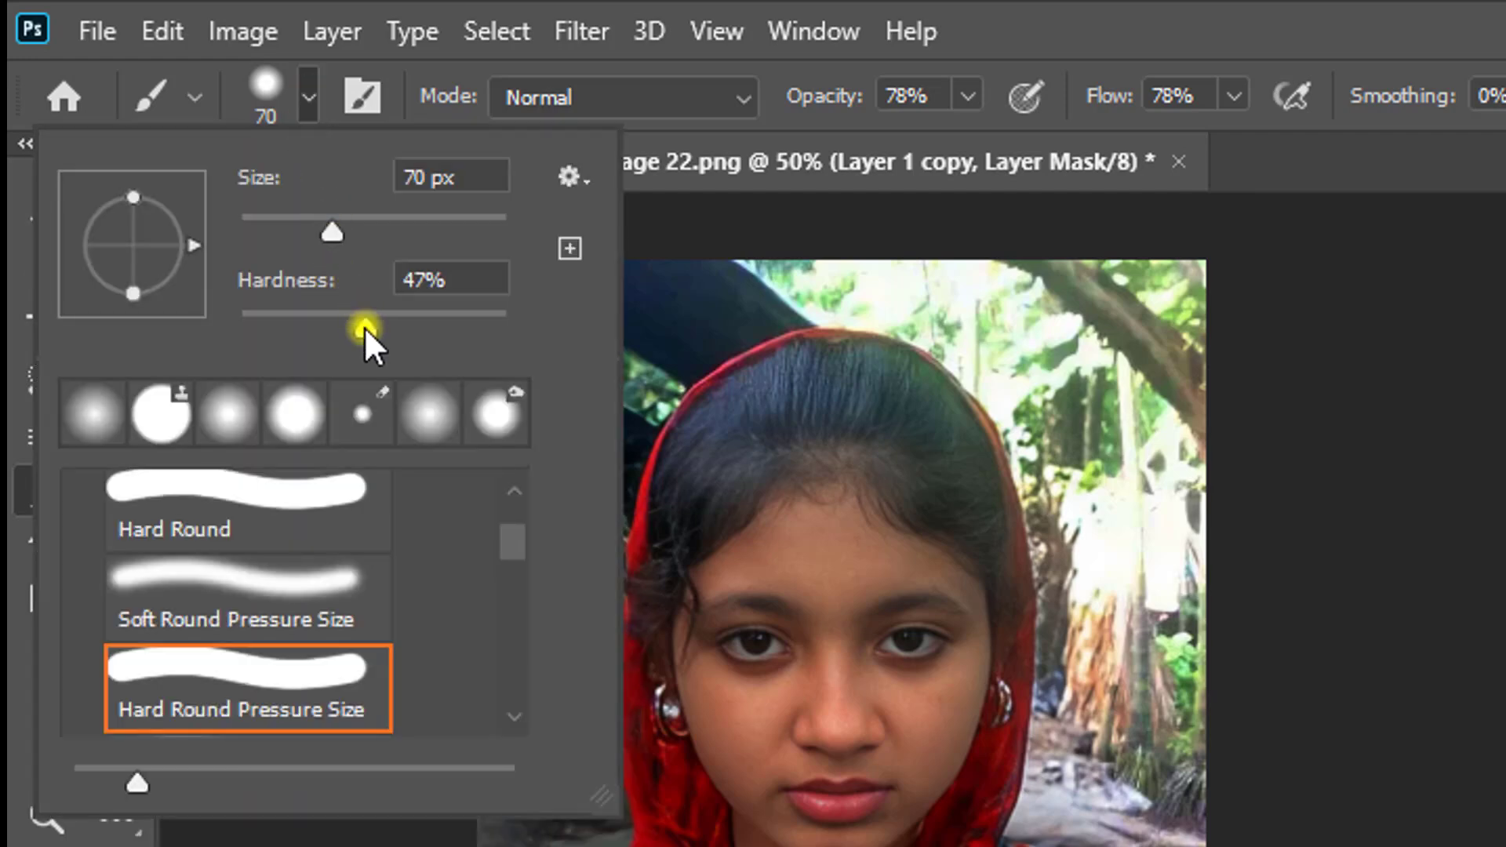
drag(364, 326, 222, 328)
click(1072, 5)
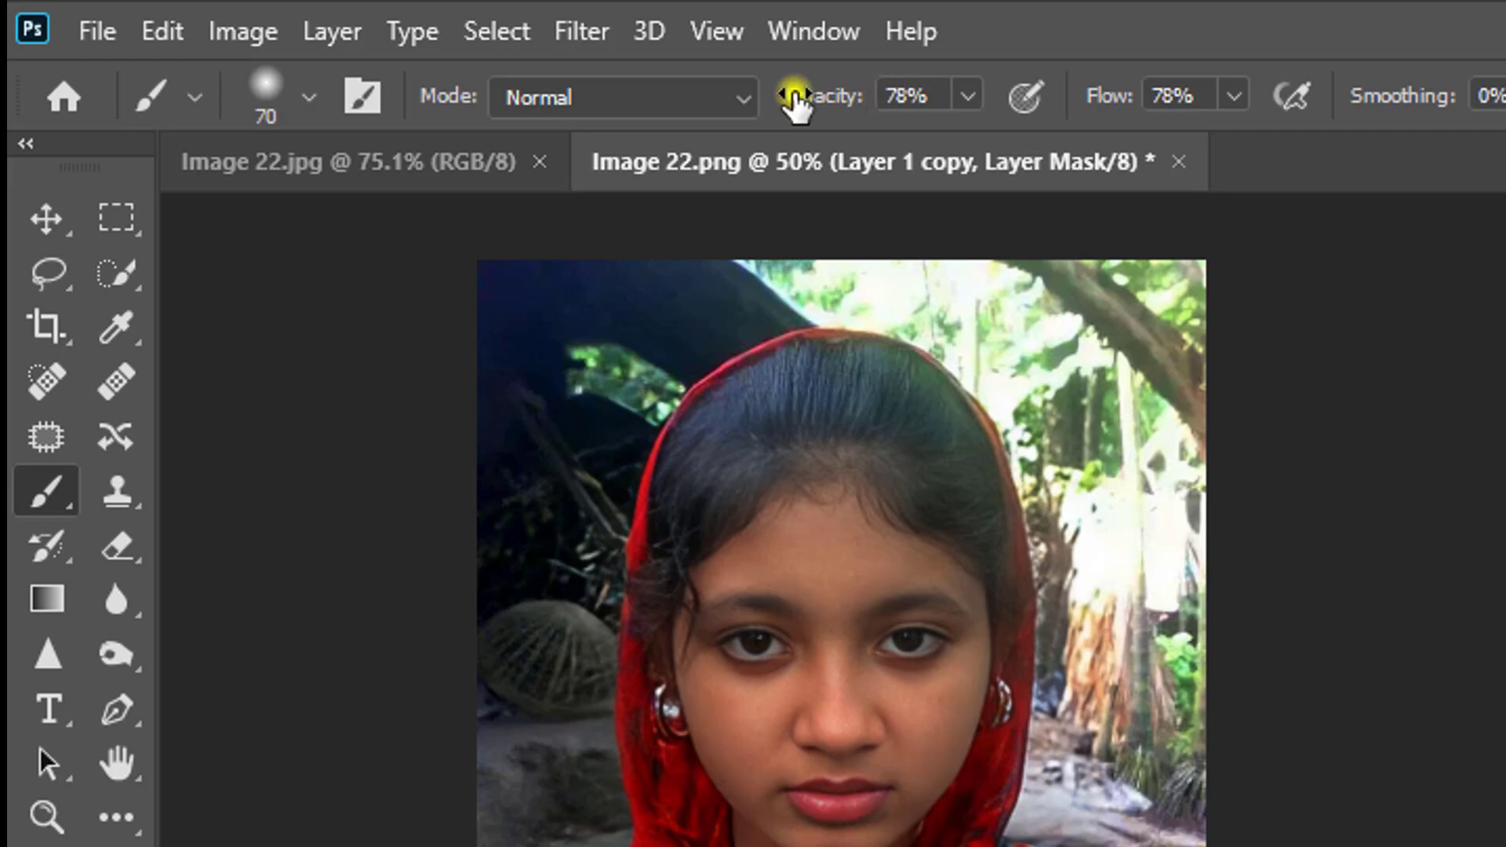
drag(793, 96, 941, 101)
drag(1099, 100, 1233, 116)
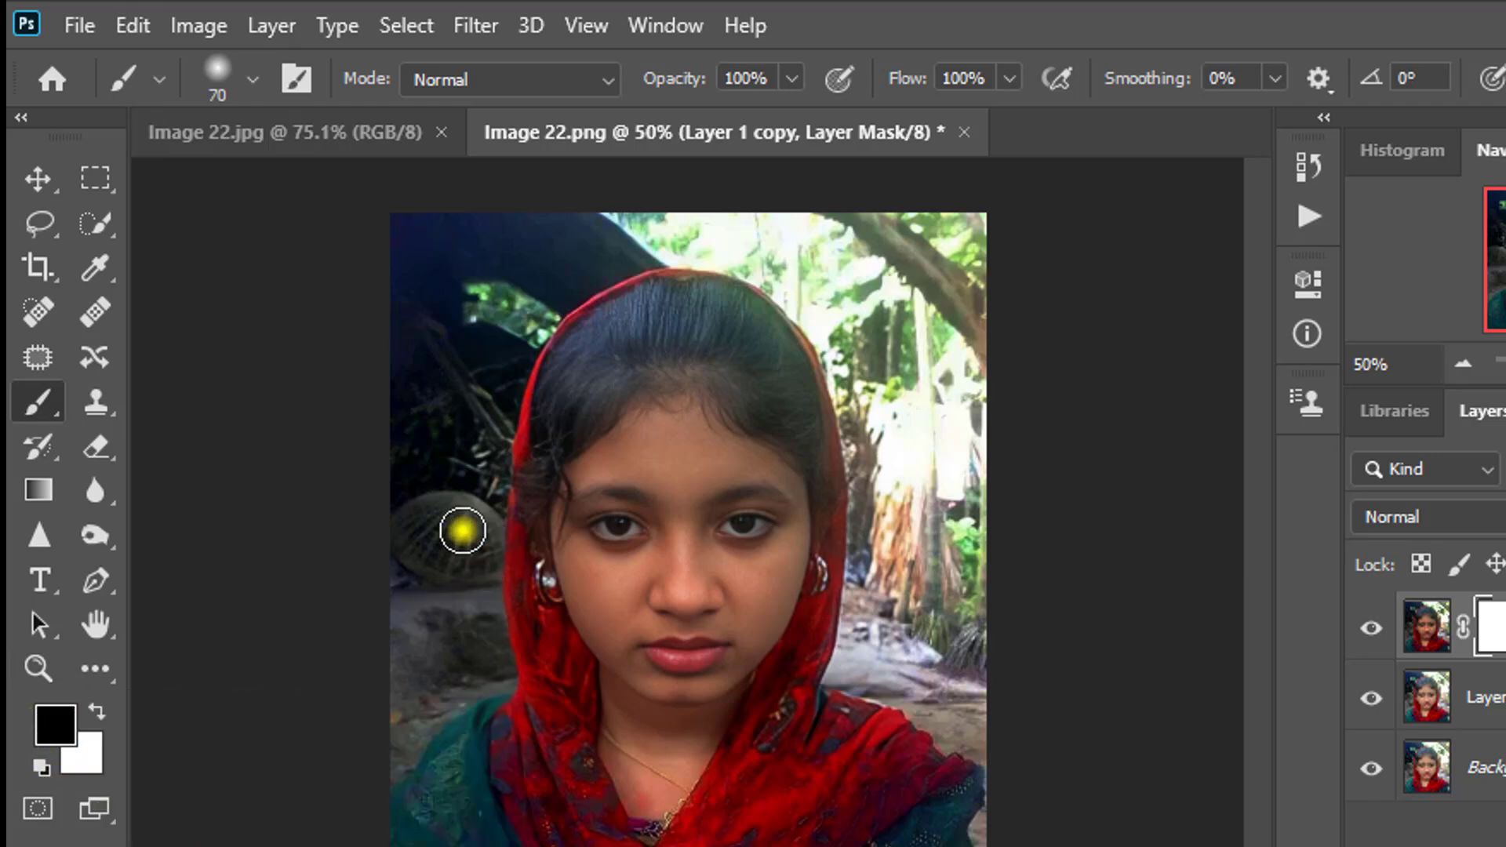
Mask out the girl's face, scarf and clothing on the darkened layer with a 90 px black brush, and merge it into Layer 1.
key(bracketright)
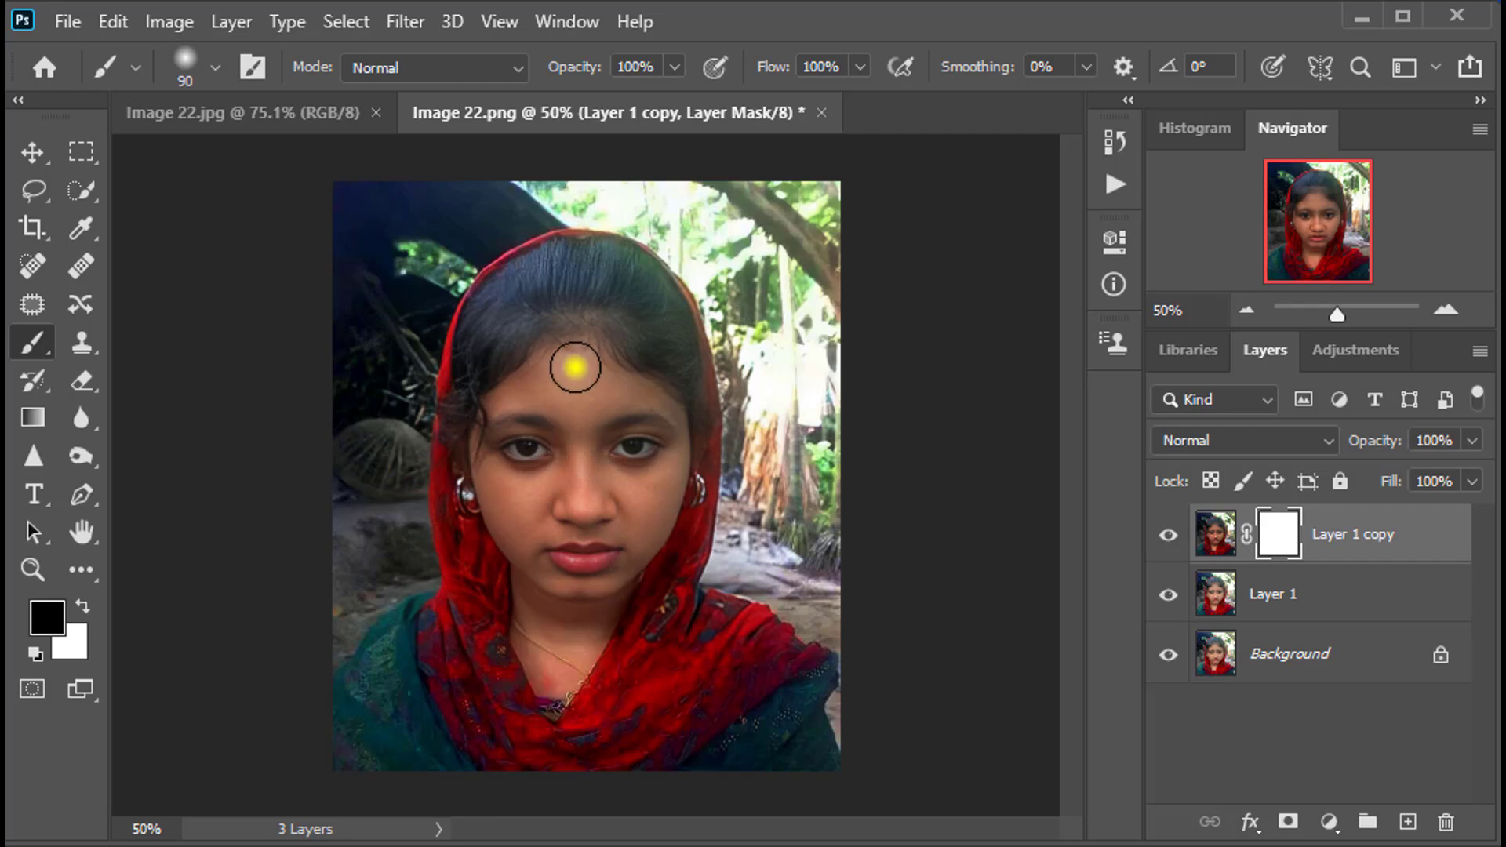
mouse_move(479, 535)
mouse_down()
mouse_move(572, 370)
mouse_move(595, 416)
mouse_move(558, 384)
mouse_move(564, 481)
mouse_up()
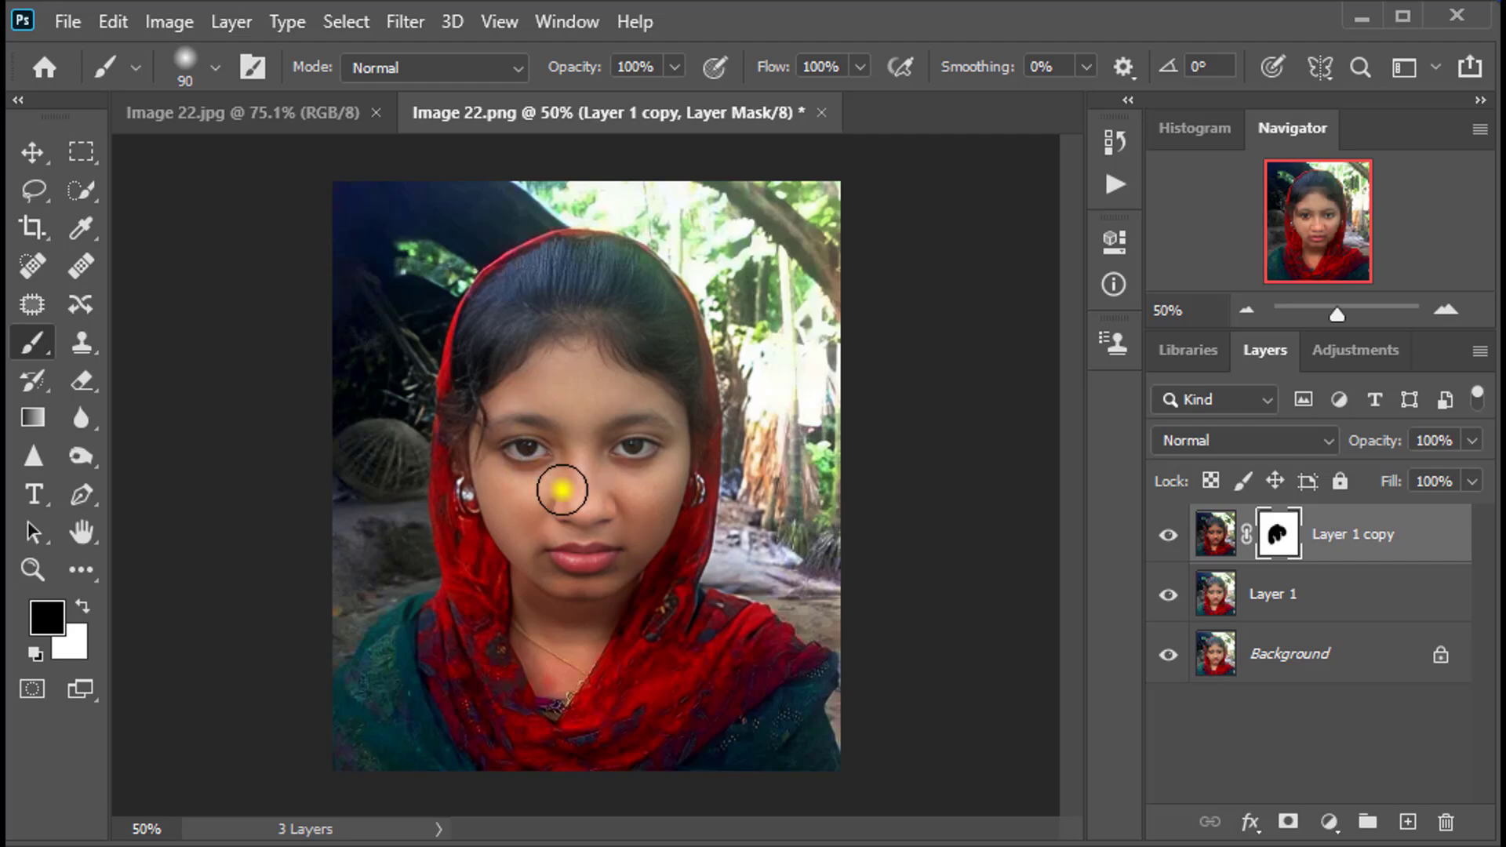
mouse_move(370, 704)
mouse_down()
mouse_move(431, 762)
mouse_move(429, 687)
mouse_move(457, 758)
mouse_move(720, 746)
mouse_move(795, 760)
mouse_move(790, 675)
mouse_move(673, 632)
mouse_move(814, 738)
mouse_move(626, 756)
mouse_move(663, 608)
mouse_move(609, 658)
mouse_move(551, 549)
mouse_move(578, 643)
mouse_move(548, 706)
mouse_move(642, 662)
mouse_move(740, 723)
mouse_move(792, 712)
mouse_move(668, 603)
mouse_move(683, 504)
mouse_move(653, 432)
mouse_move(575, 360)
mouse_move(500, 407)
mouse_move(553, 445)
mouse_move(575, 372)
mouse_move(572, 571)
mouse_move(608, 556)
mouse_up()
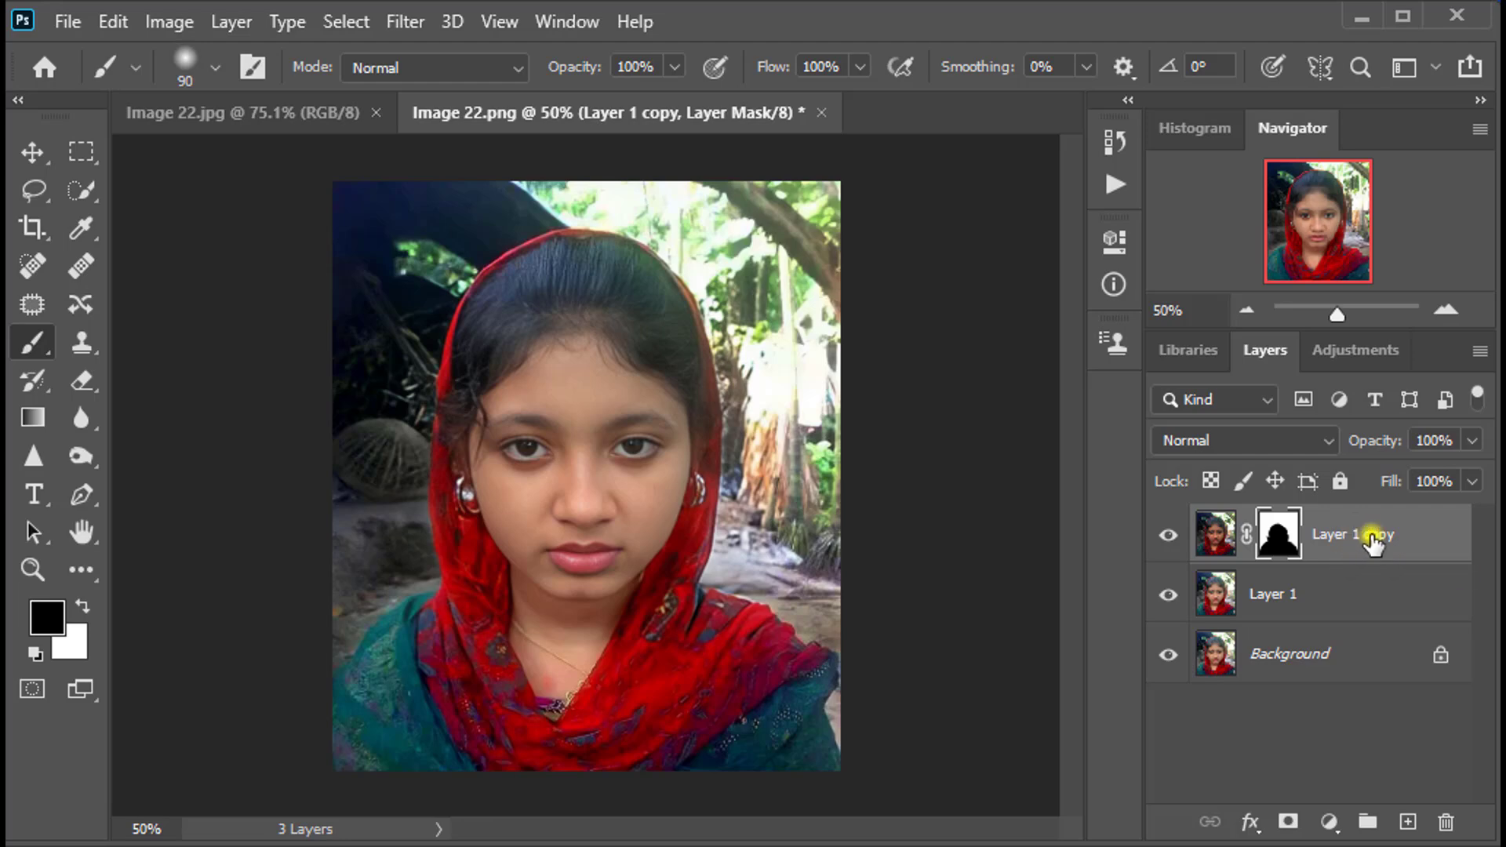
key(ctrl+e)
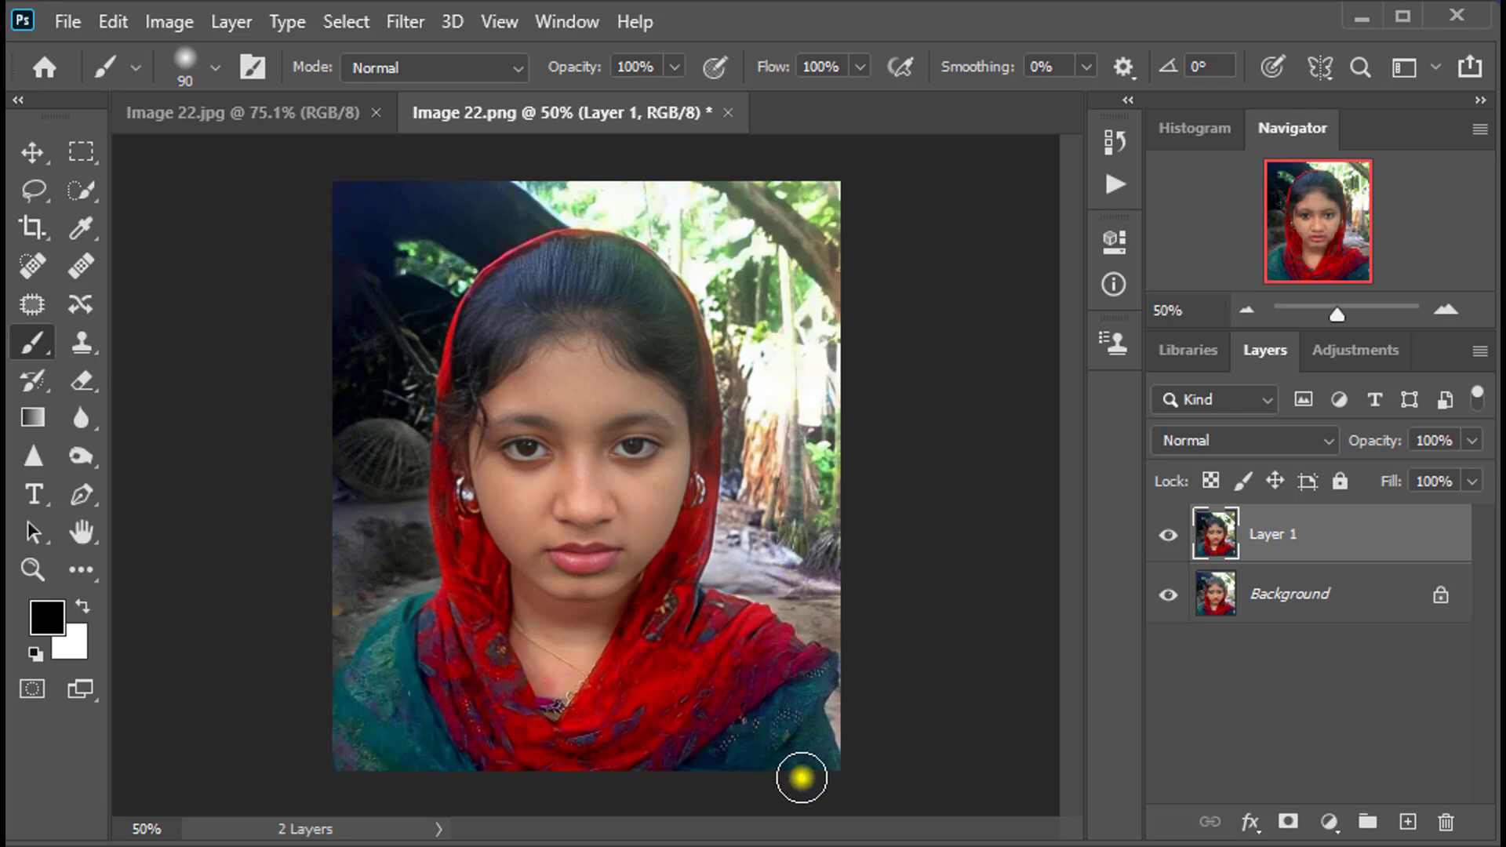
Open the merged layer in the Camera Raw Filter.
key(v)
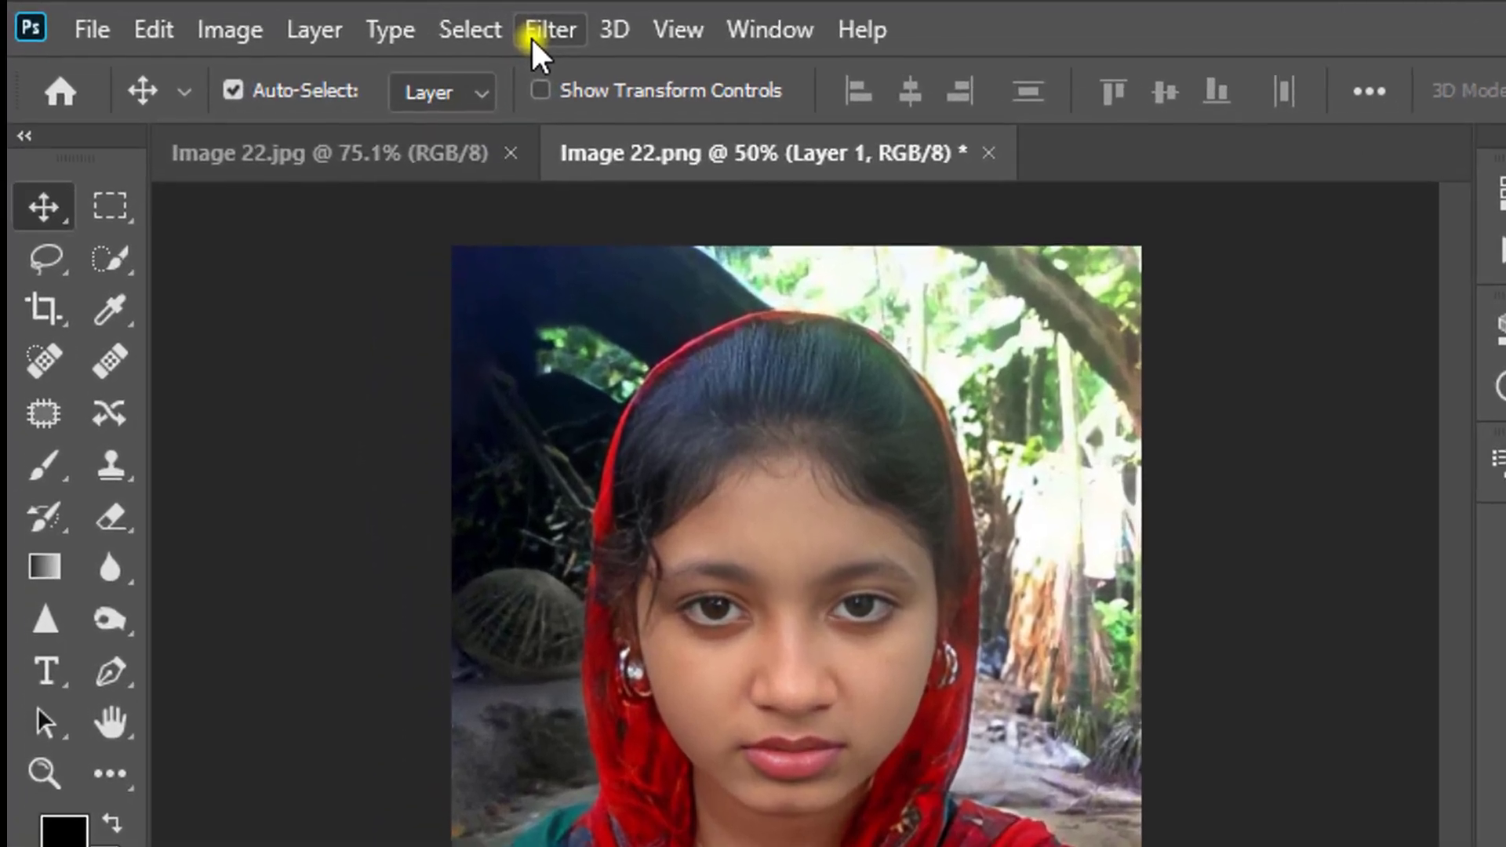
click(392, 26)
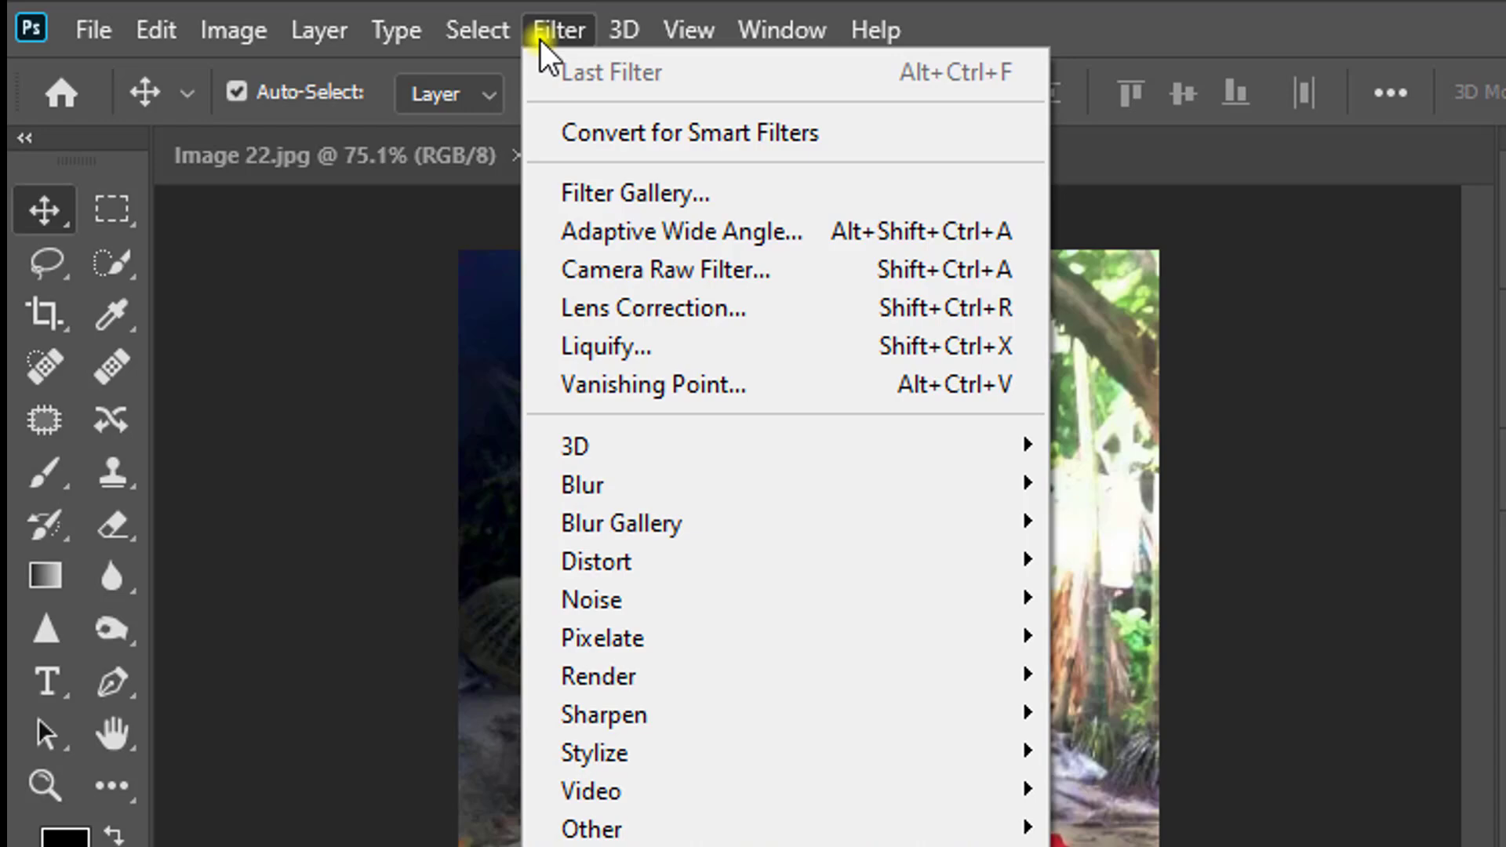
click(718, 278)
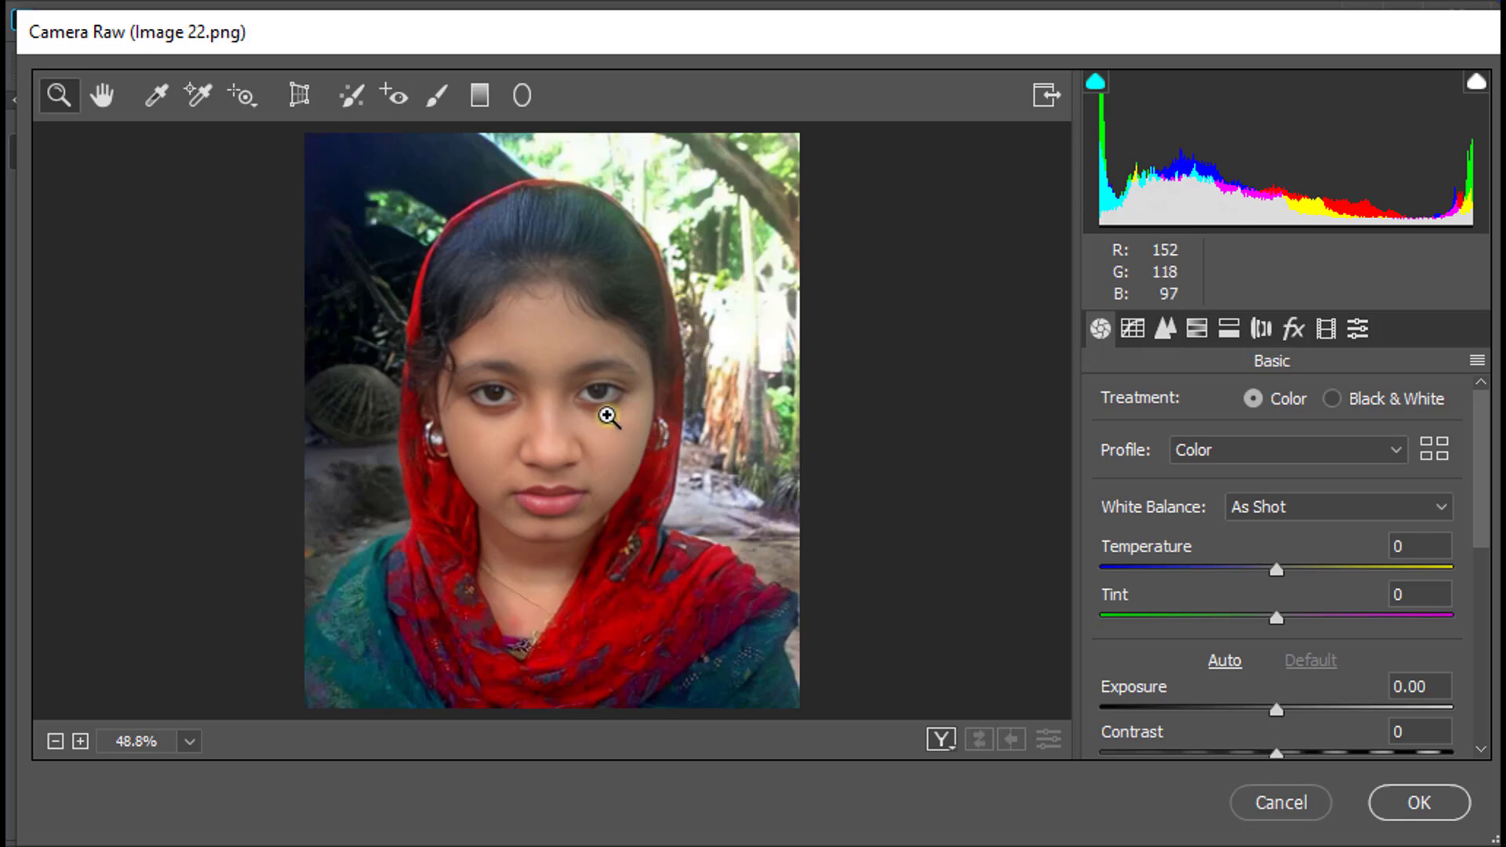
click(607, 416)
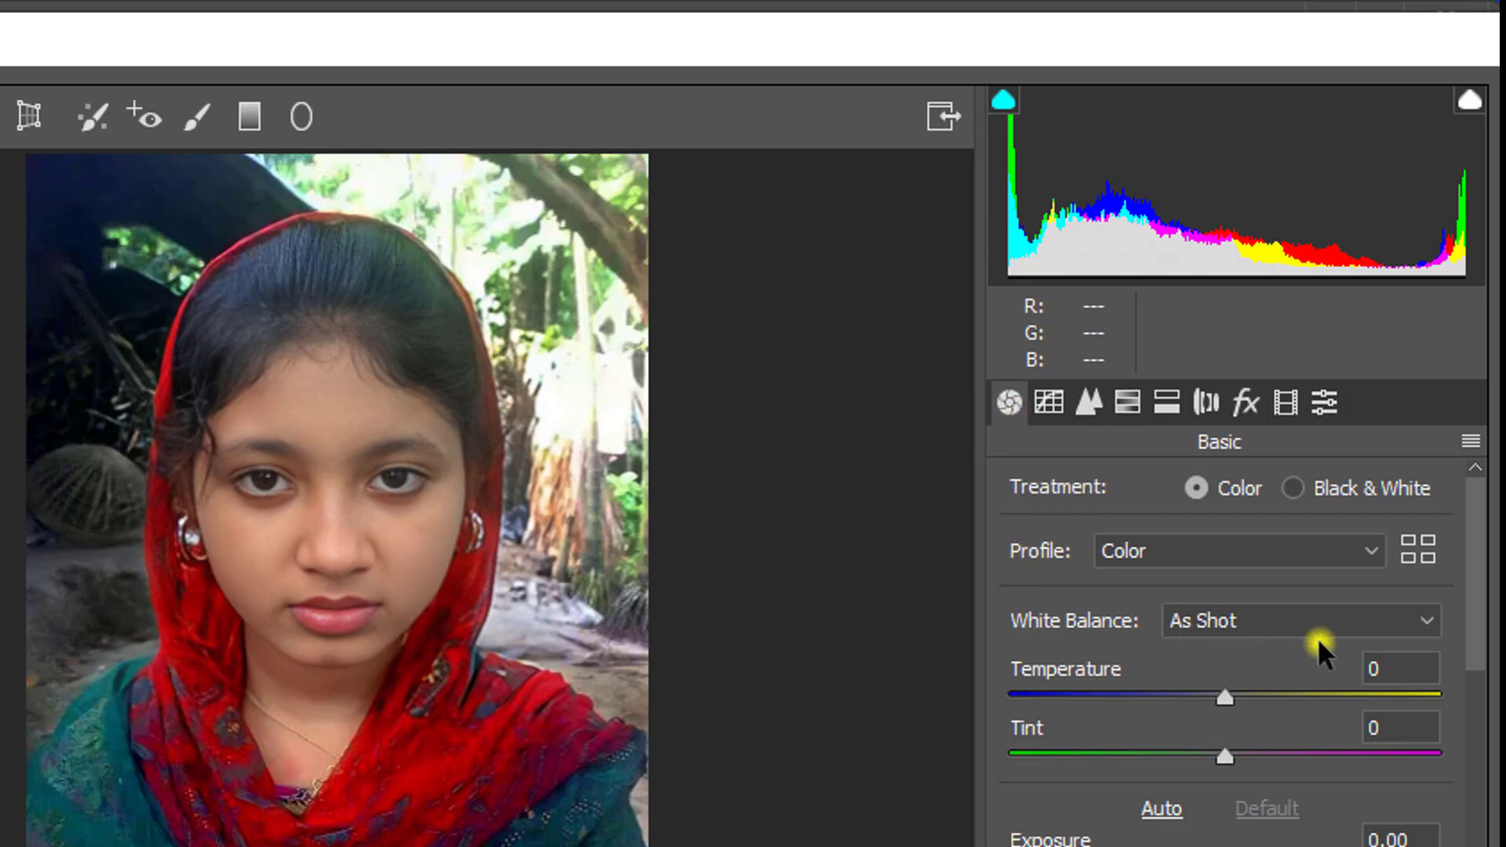
Set the white balance to Custom and cool the photo with a Temperature of -8.
click(1424, 624)
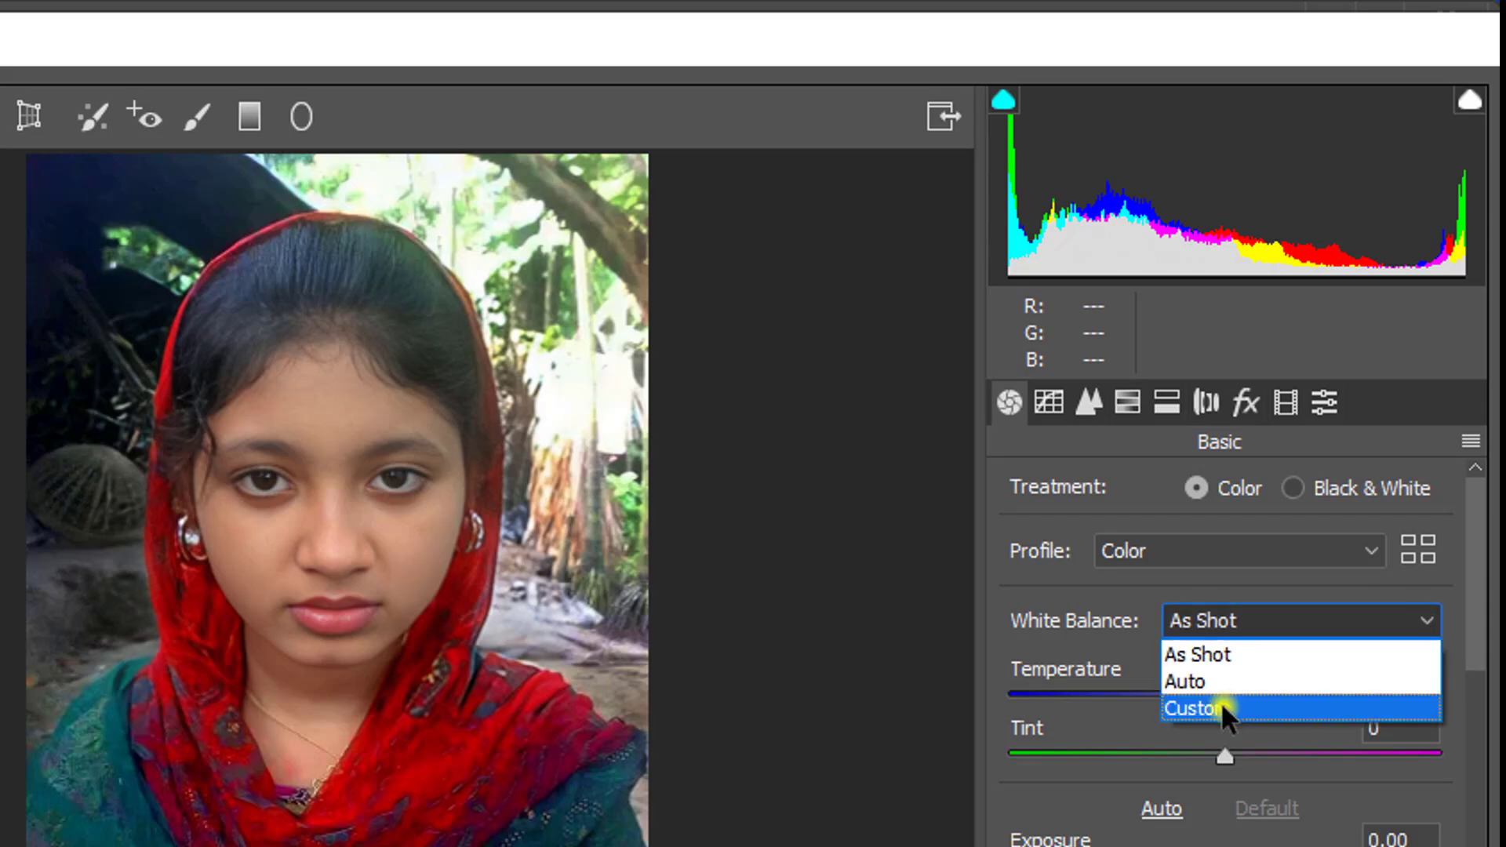
click(1221, 706)
scroll(1221, 703, down, 1)
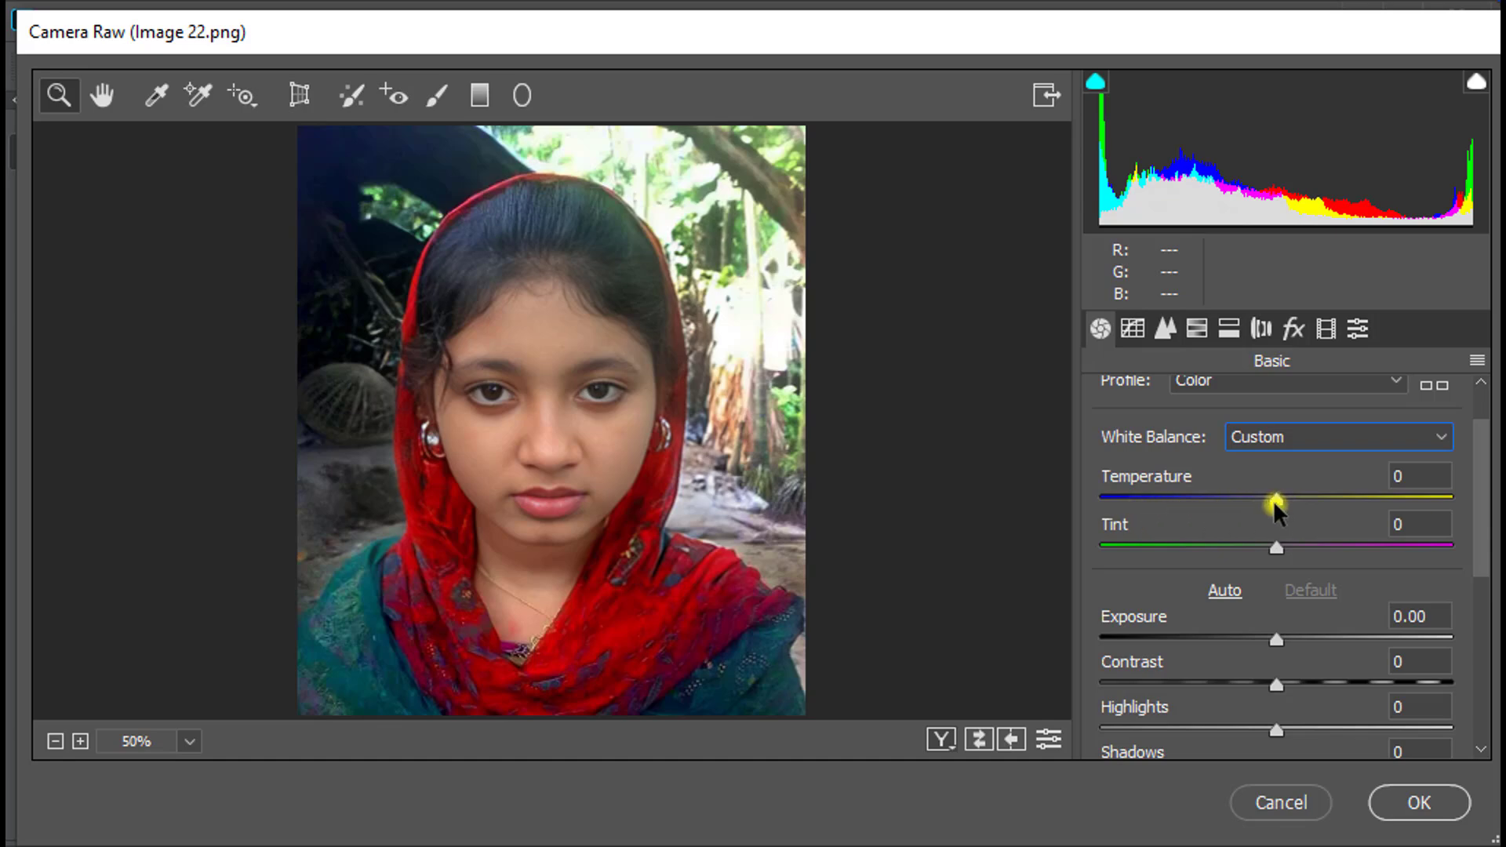
mouse_move(1277, 502)
mouse_down()
mouse_move(1253, 507)
mouse_move(1282, 506)
mouse_move(1264, 512)
mouse_up()
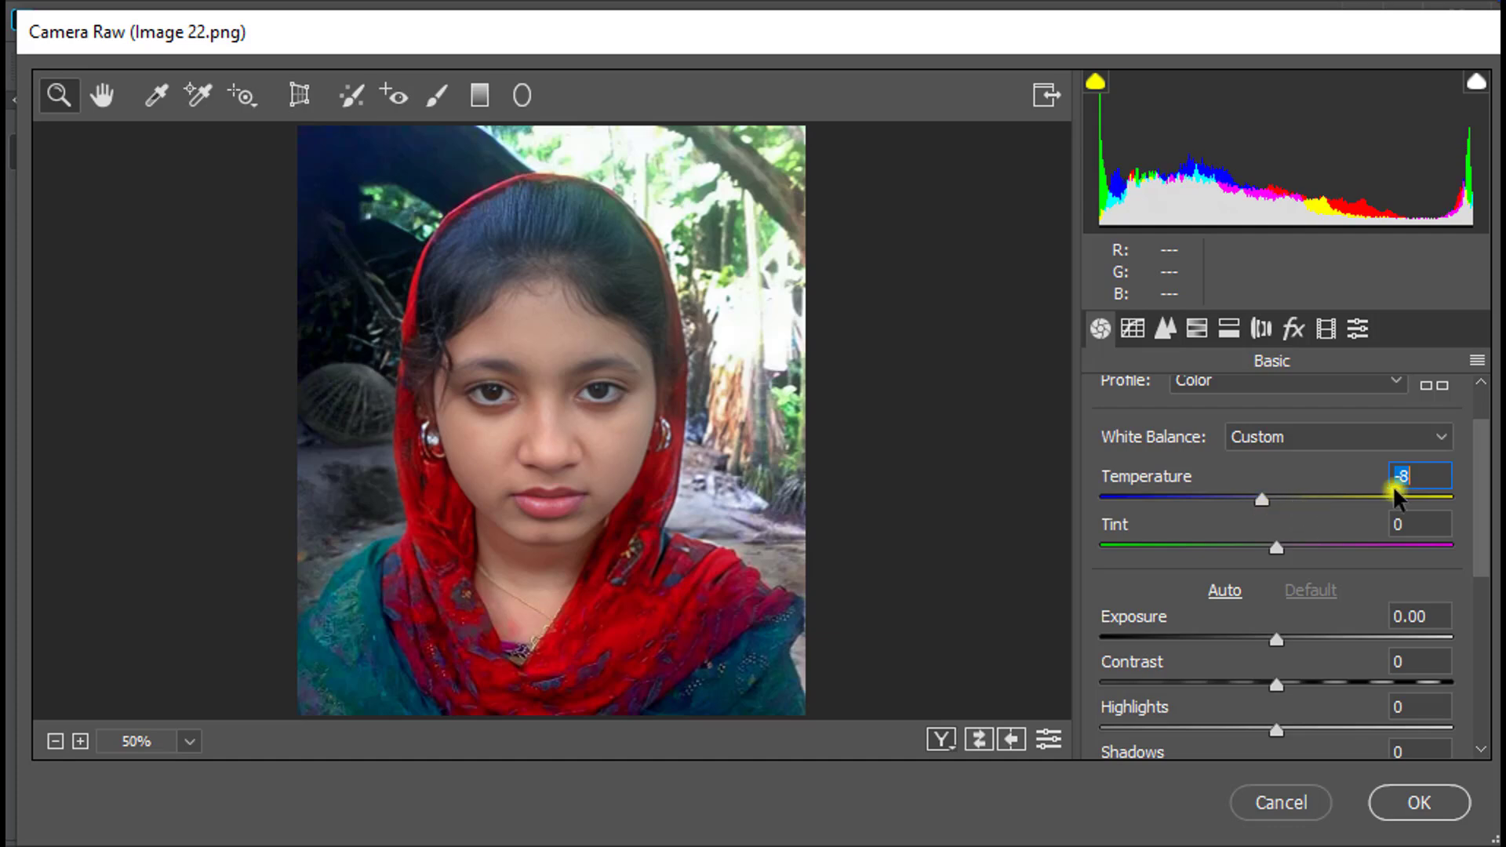
click(1279, 544)
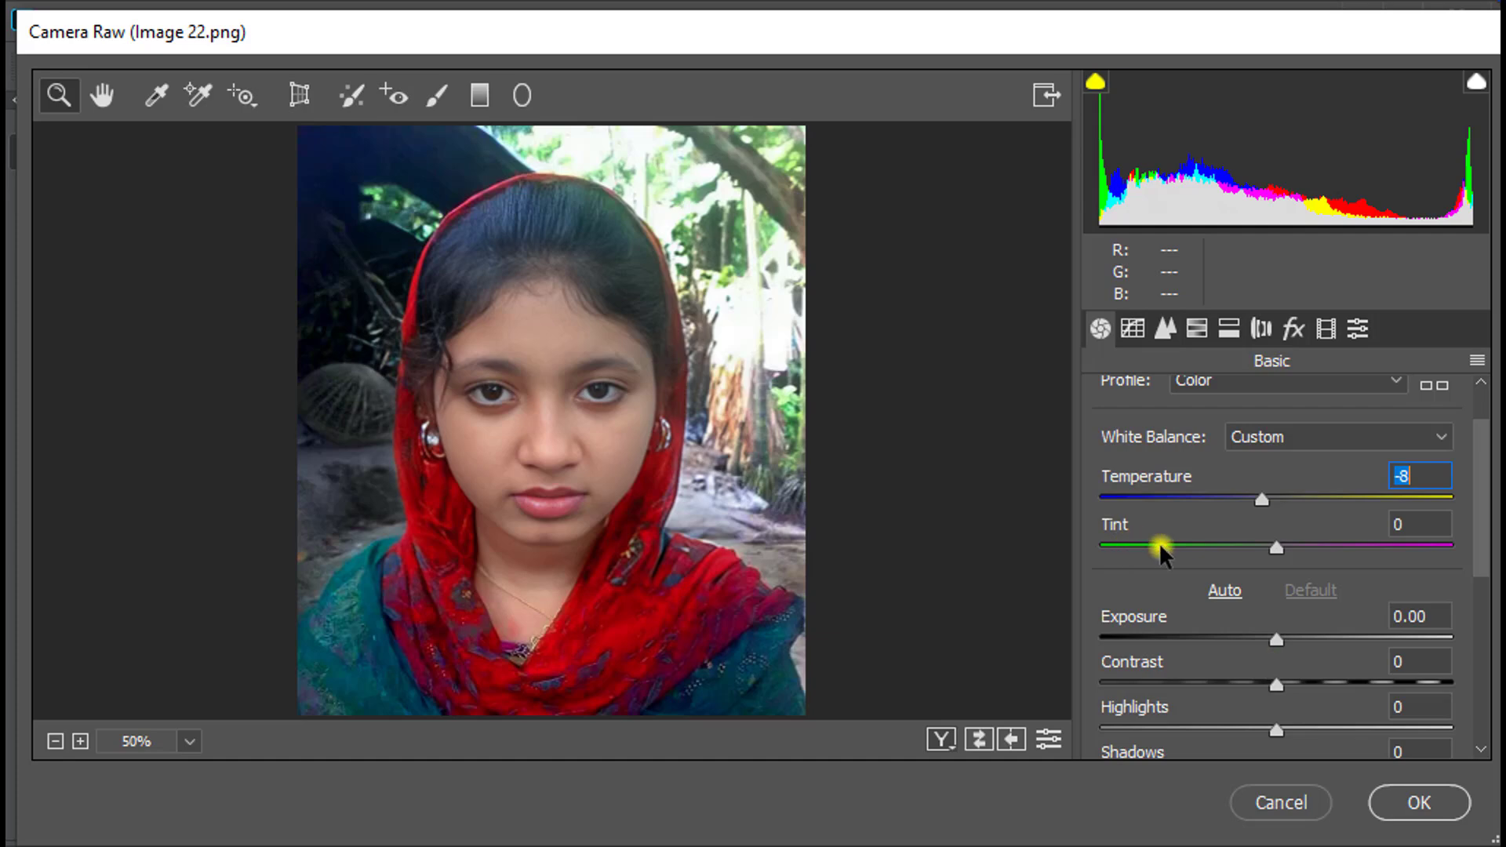
click(1276, 548)
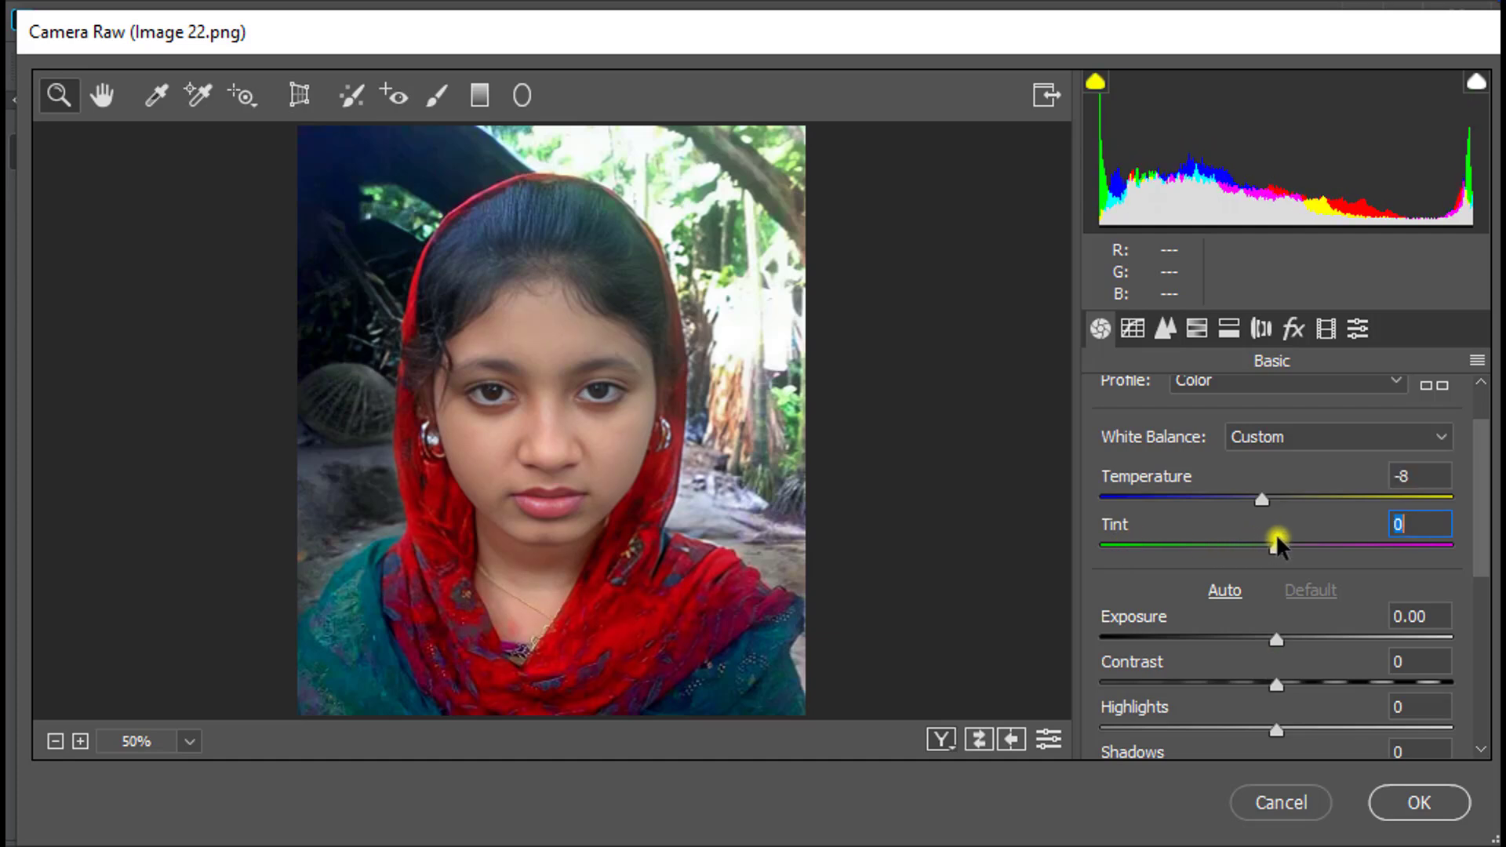
Set Exposure to +0.25, Contrast to +8 and Highlights to -6.
scroll(1291, 607, down, 1)
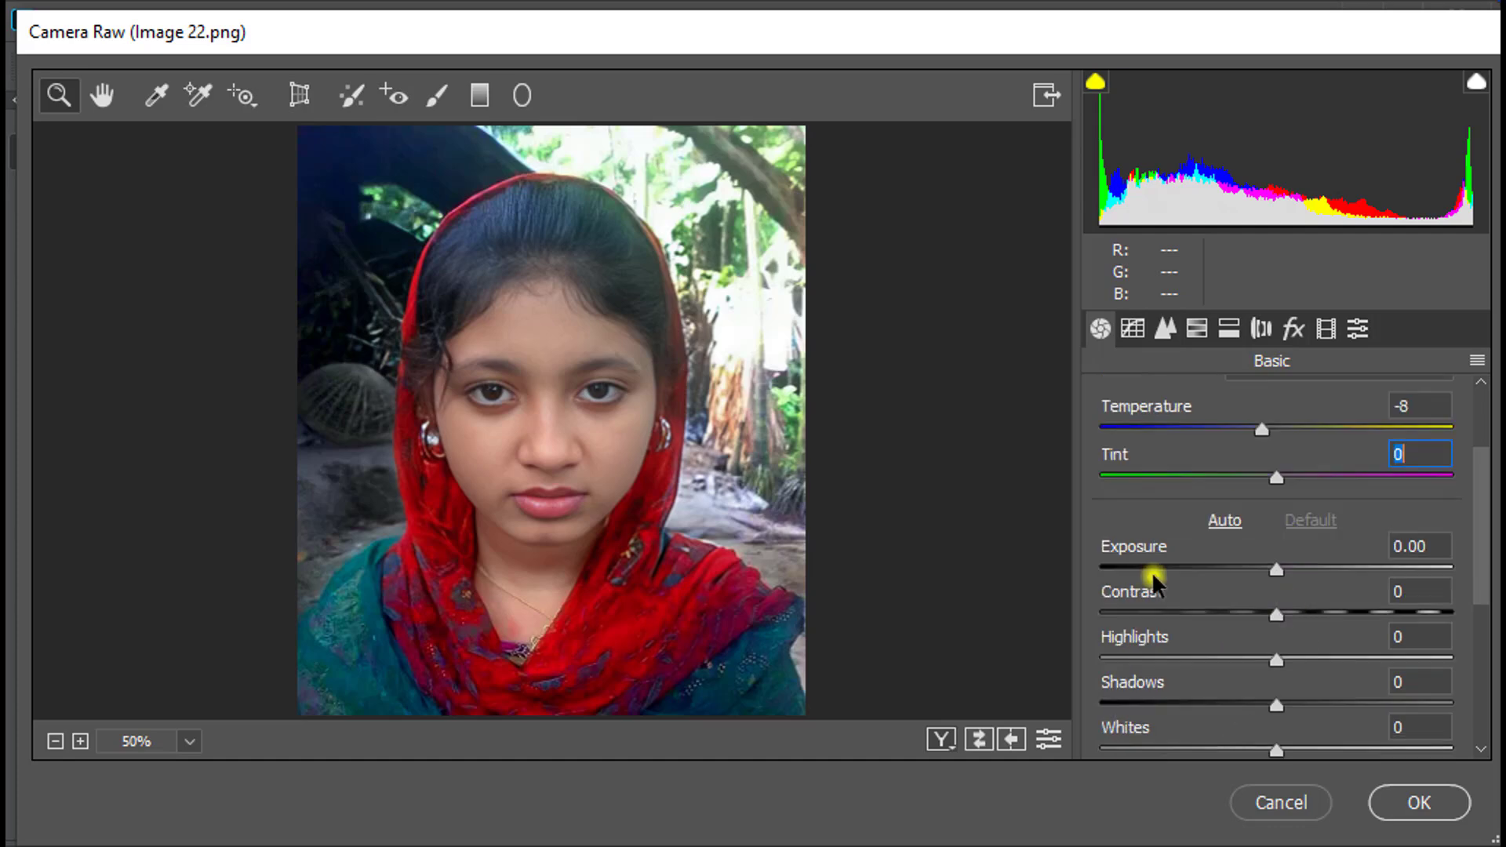
click(1277, 571)
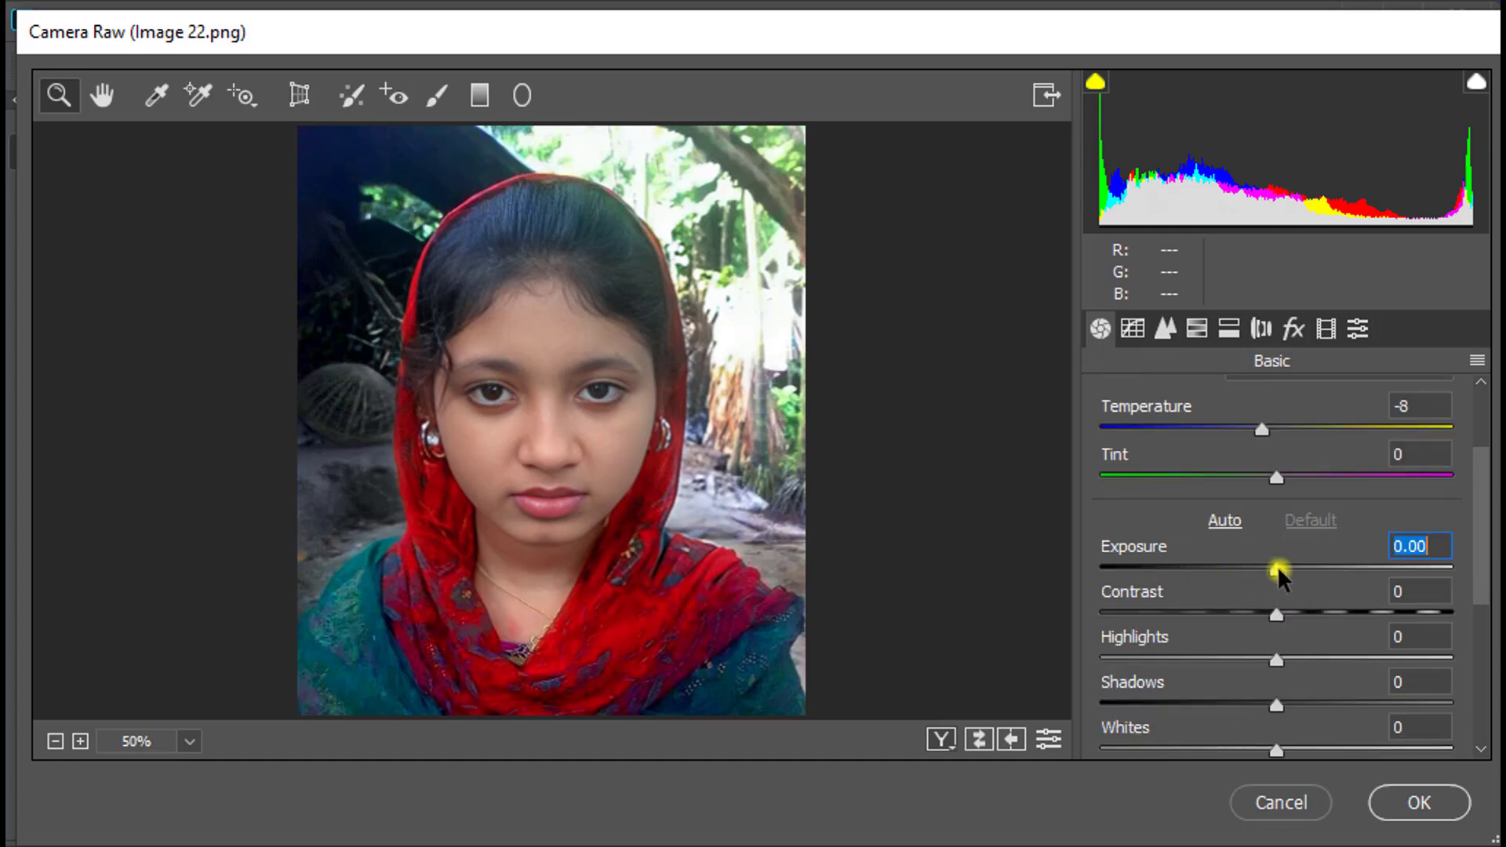
drag(1277, 571, 1267, 665)
click(1277, 615)
click(1270, 660)
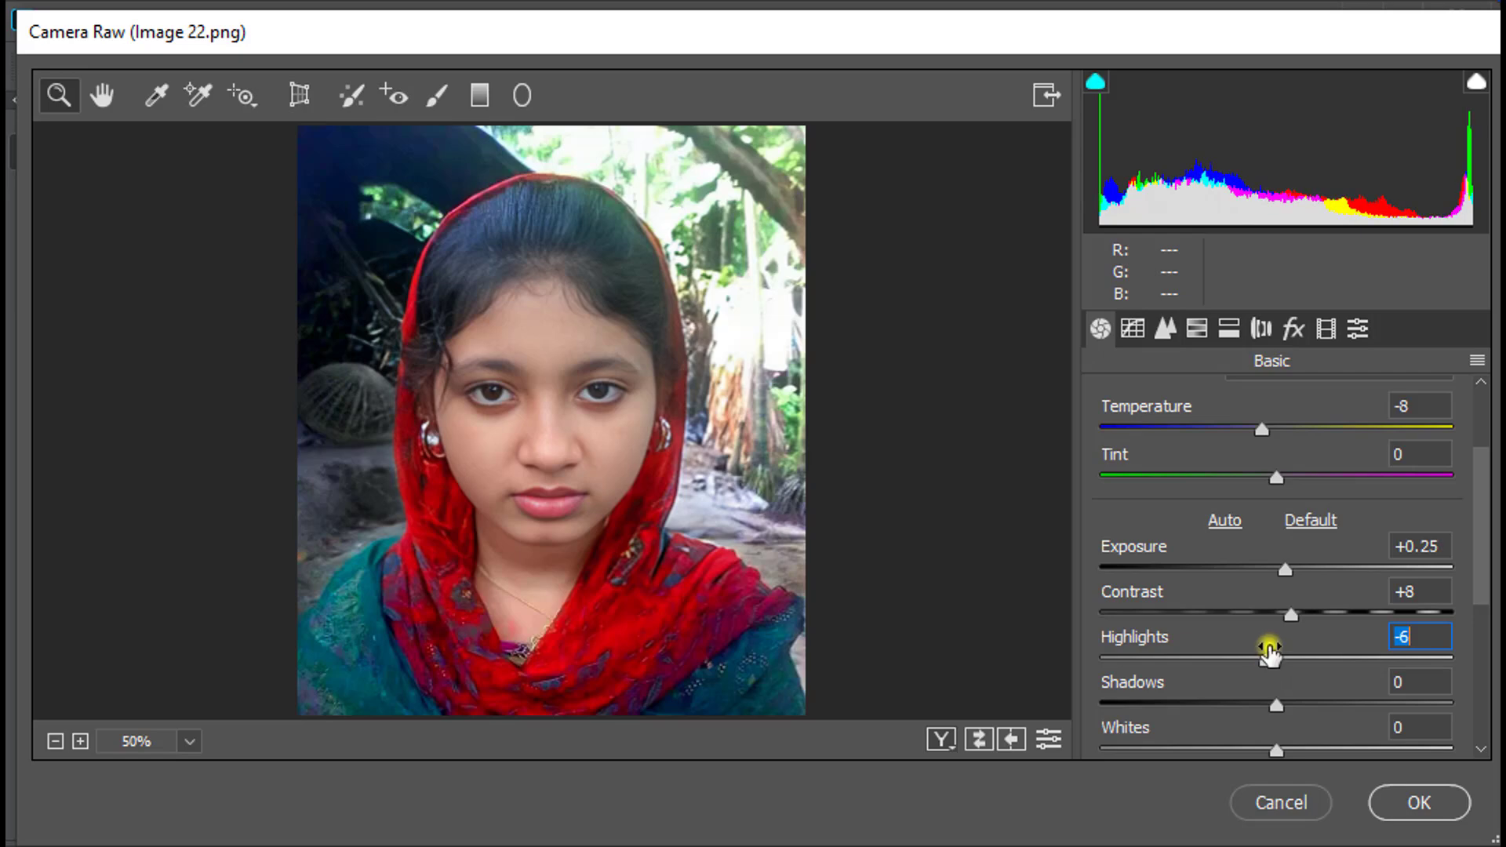
Set Shadows to -5, Whites to -6 and Blacks to +5.
scroll(1268, 656, down, 3)
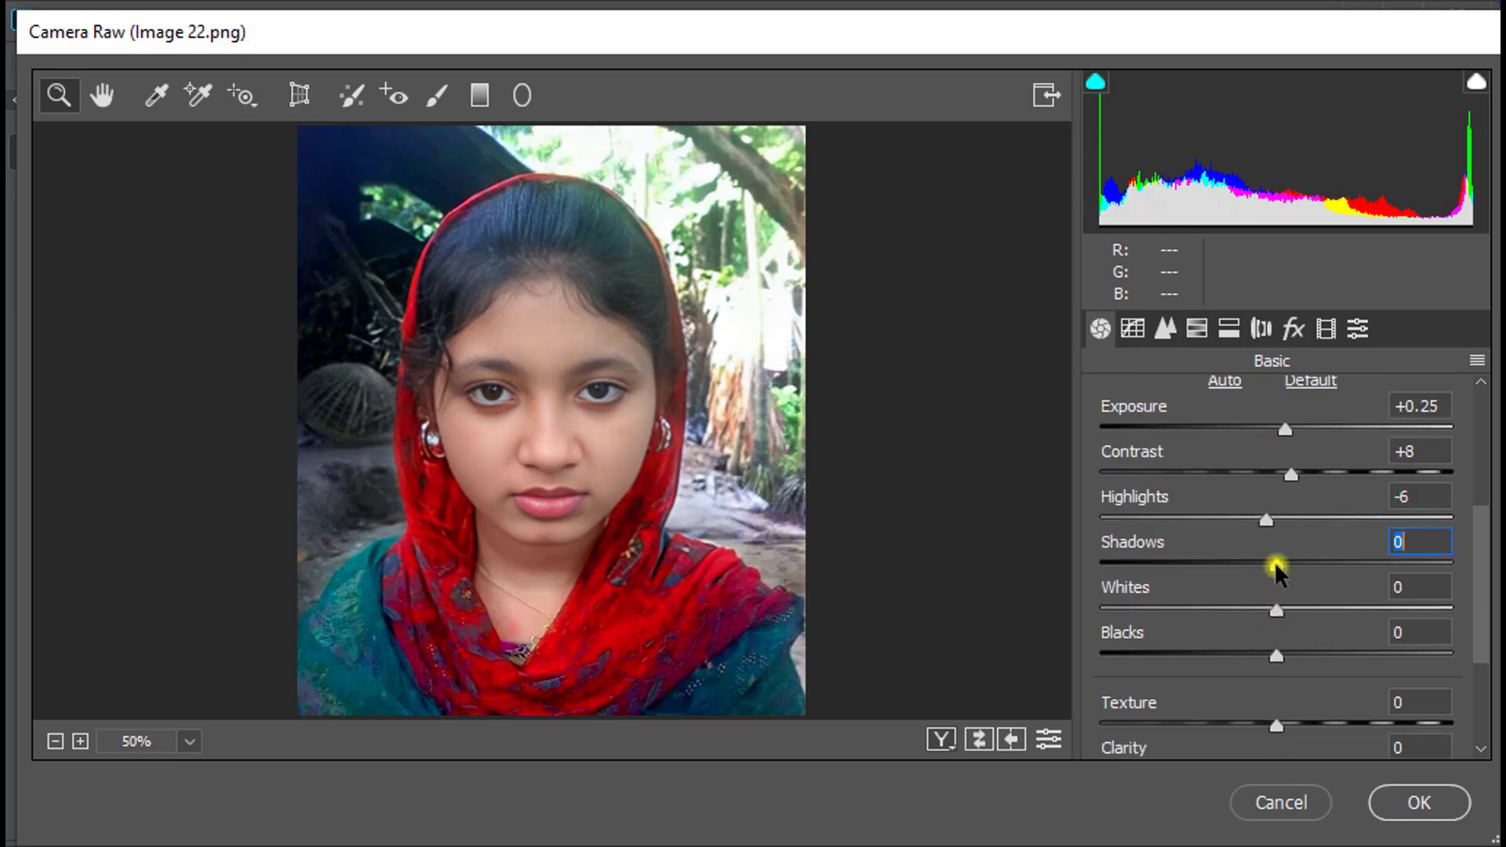
drag(1275, 566, 1270, 611)
click(1280, 610)
scroll(1274, 606, down, 3)
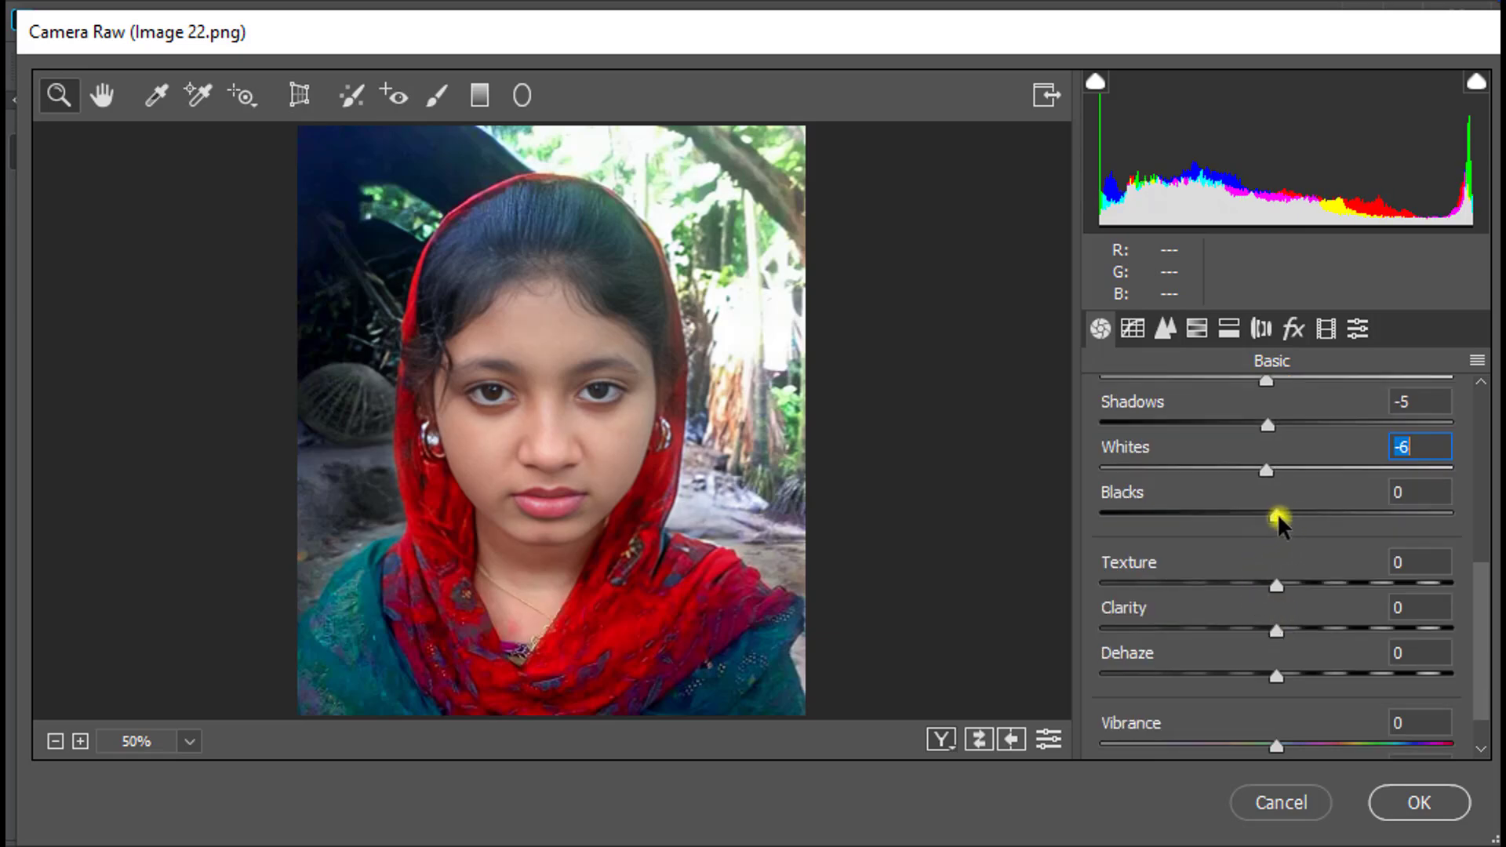
drag(1279, 518, 1285, 516)
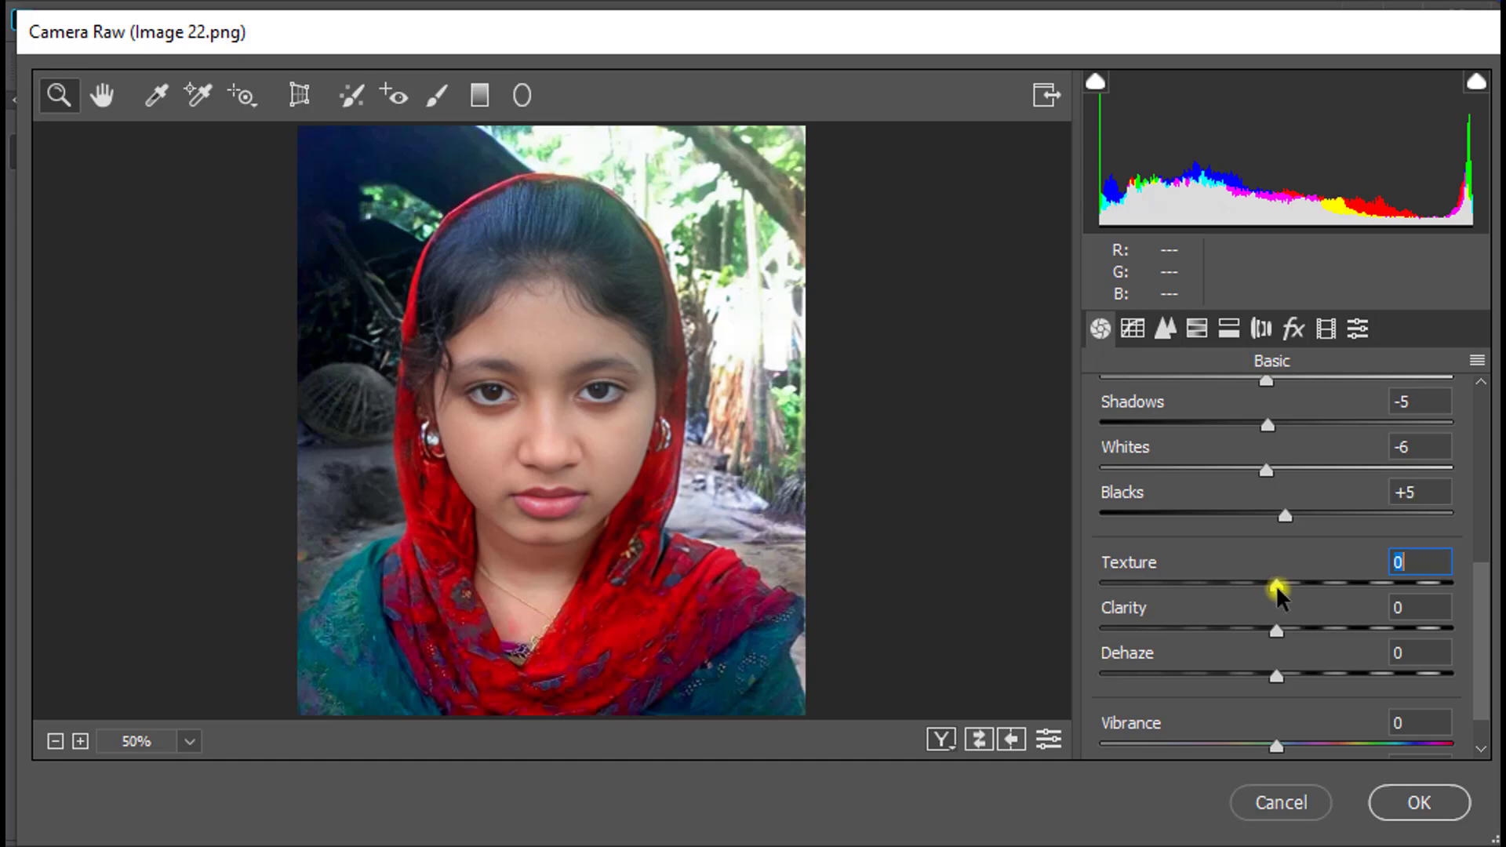
Set Texture to +16, Clarity to +12 and Dehaze to -8, checking the face at 100% zoom.
drag(1277, 588, 1310, 588)
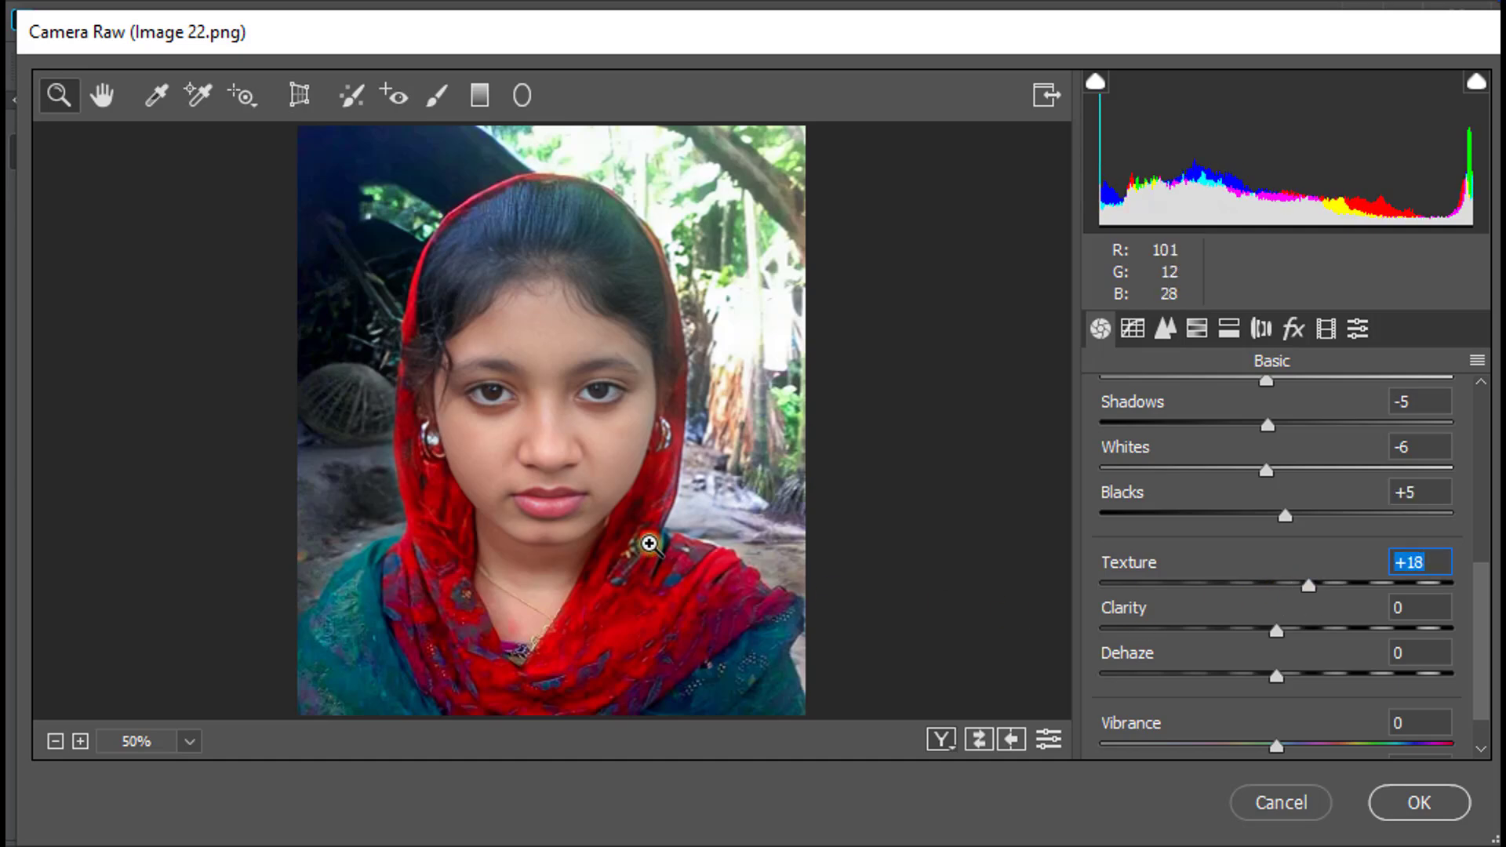
click(646, 521)
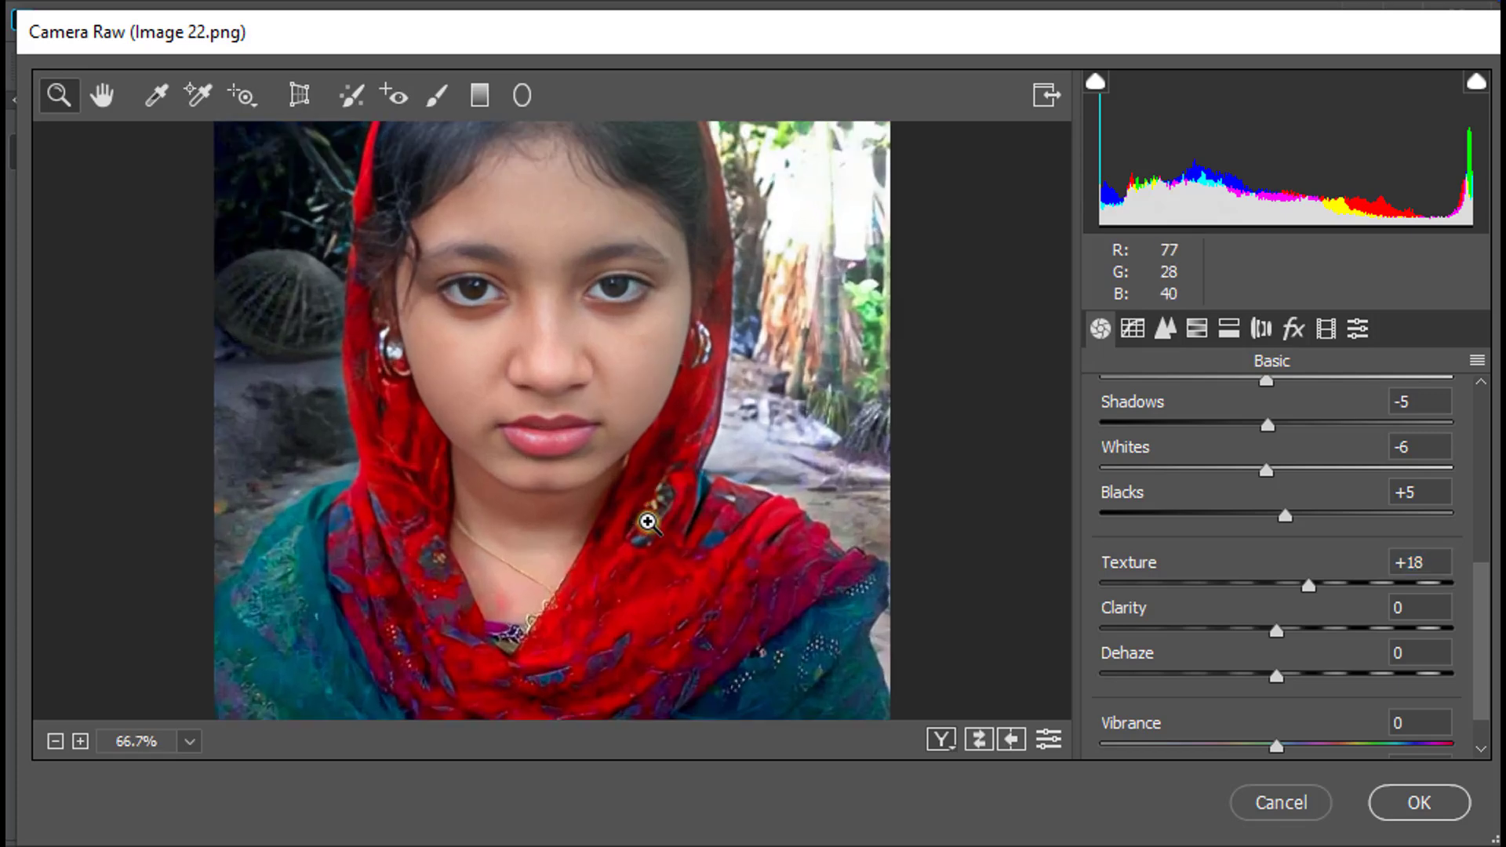
click(647, 522)
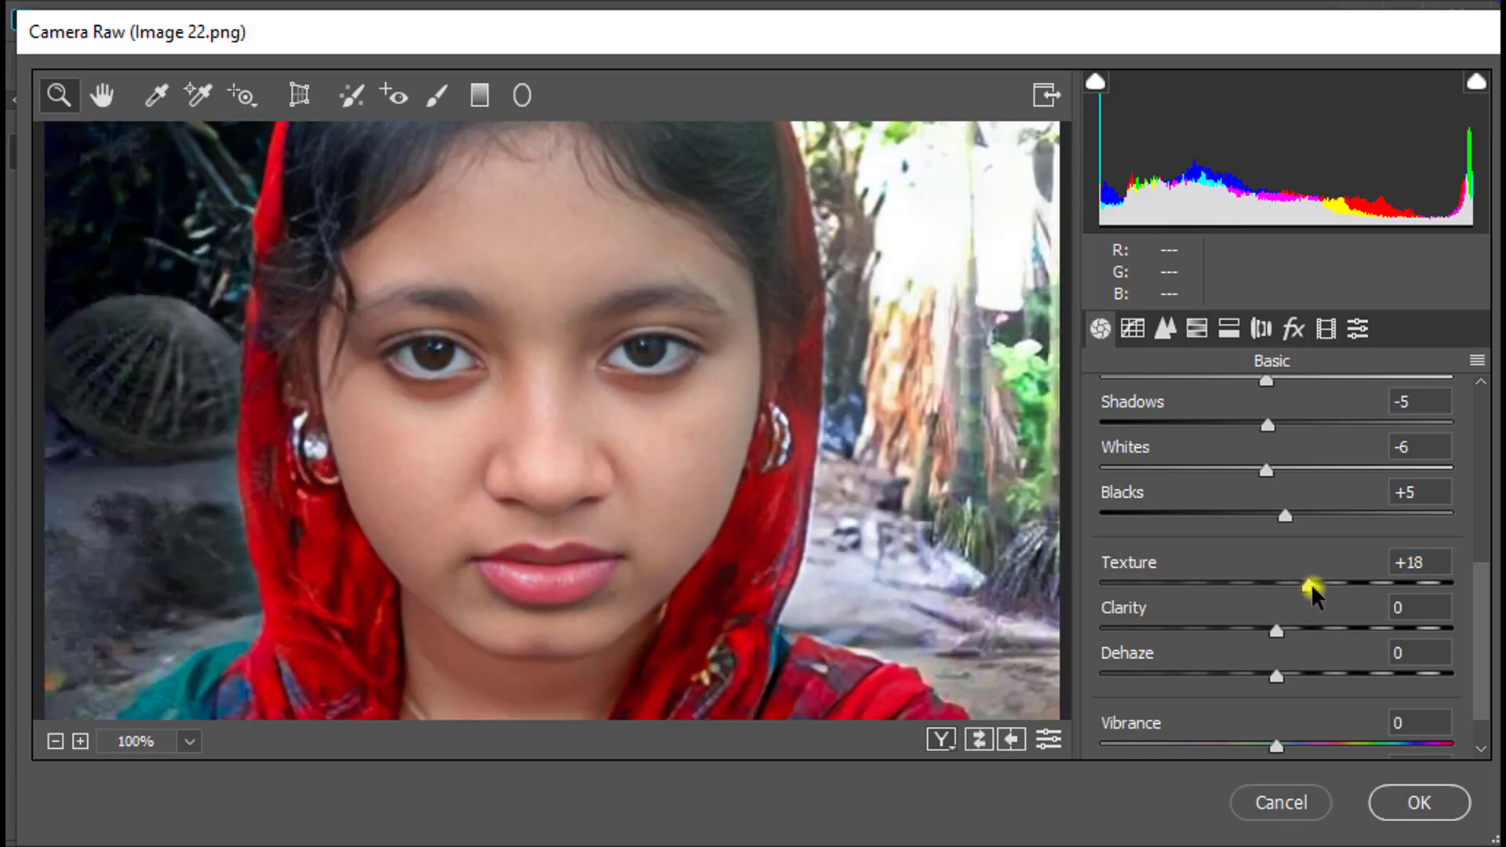
drag(1310, 583, 1305, 591)
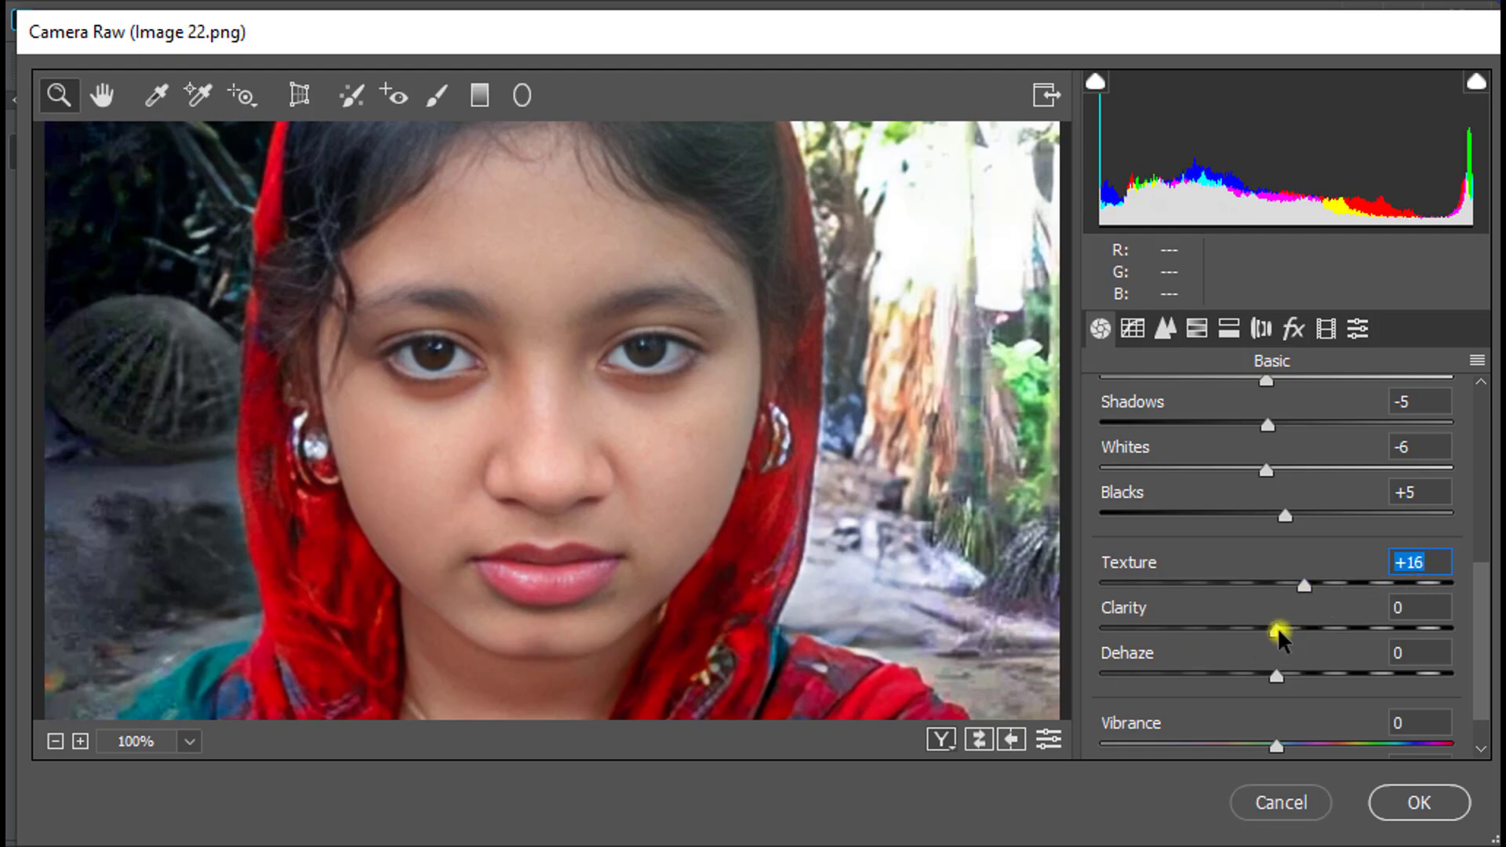
drag(1277, 630, 1299, 632)
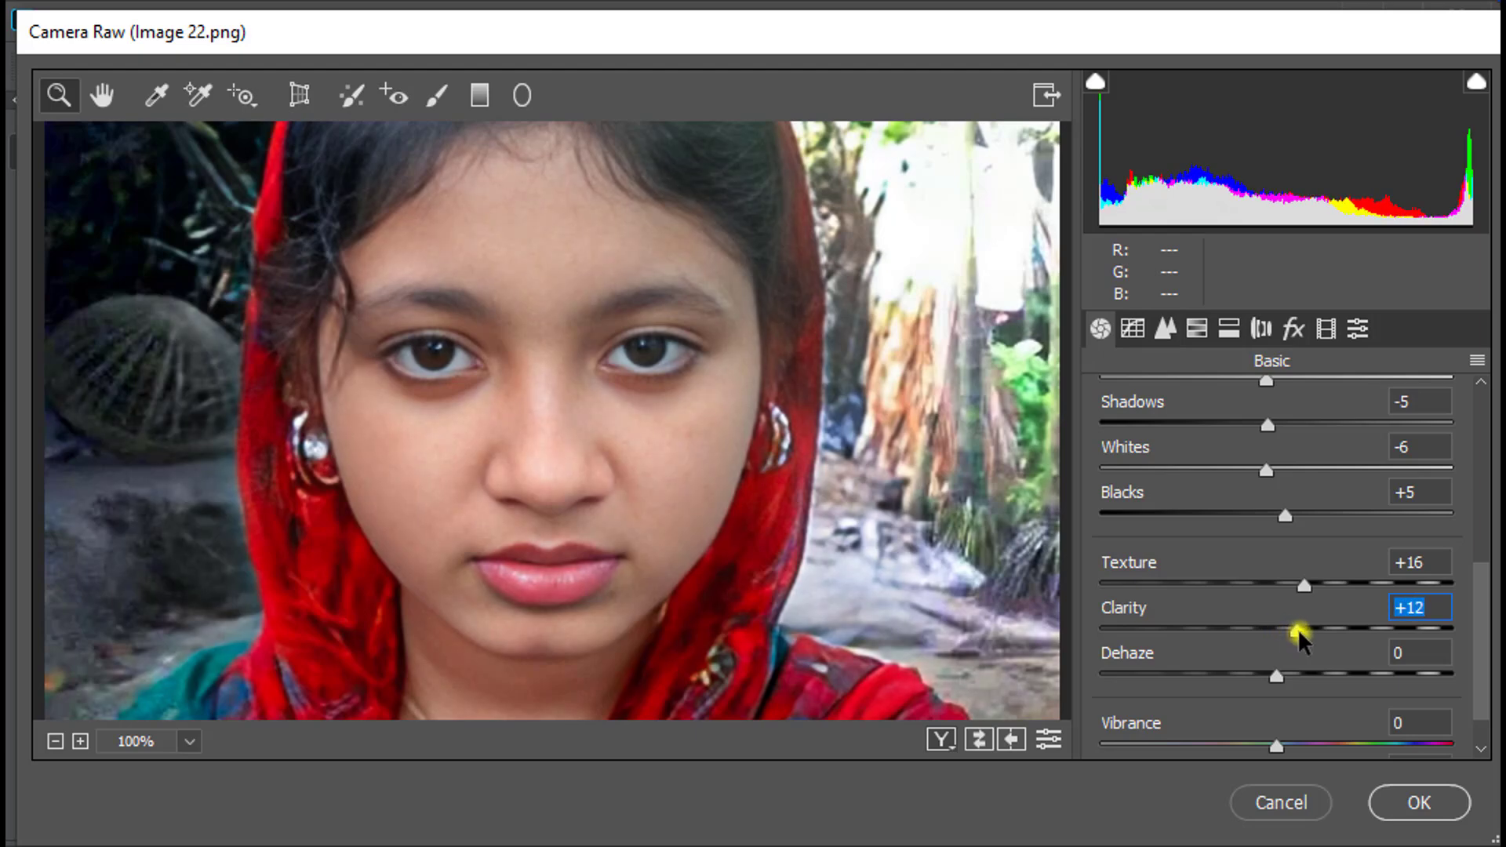
click(1278, 676)
drag(1282, 679, 1267, 680)
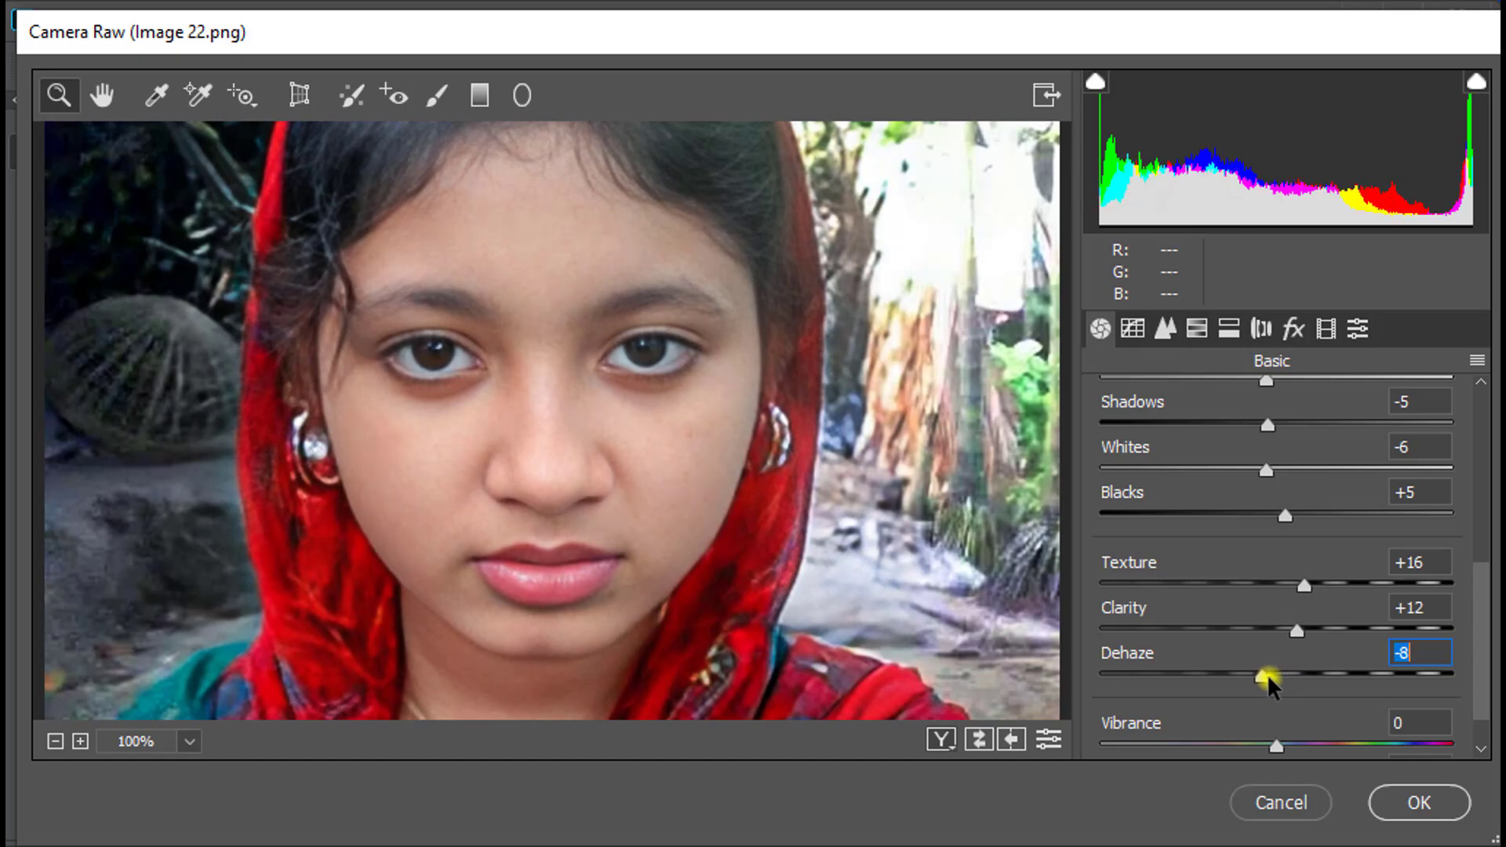
Set the Sharpening Amount to 31 in the Detail settings.
scroll(1270, 647, down, 1)
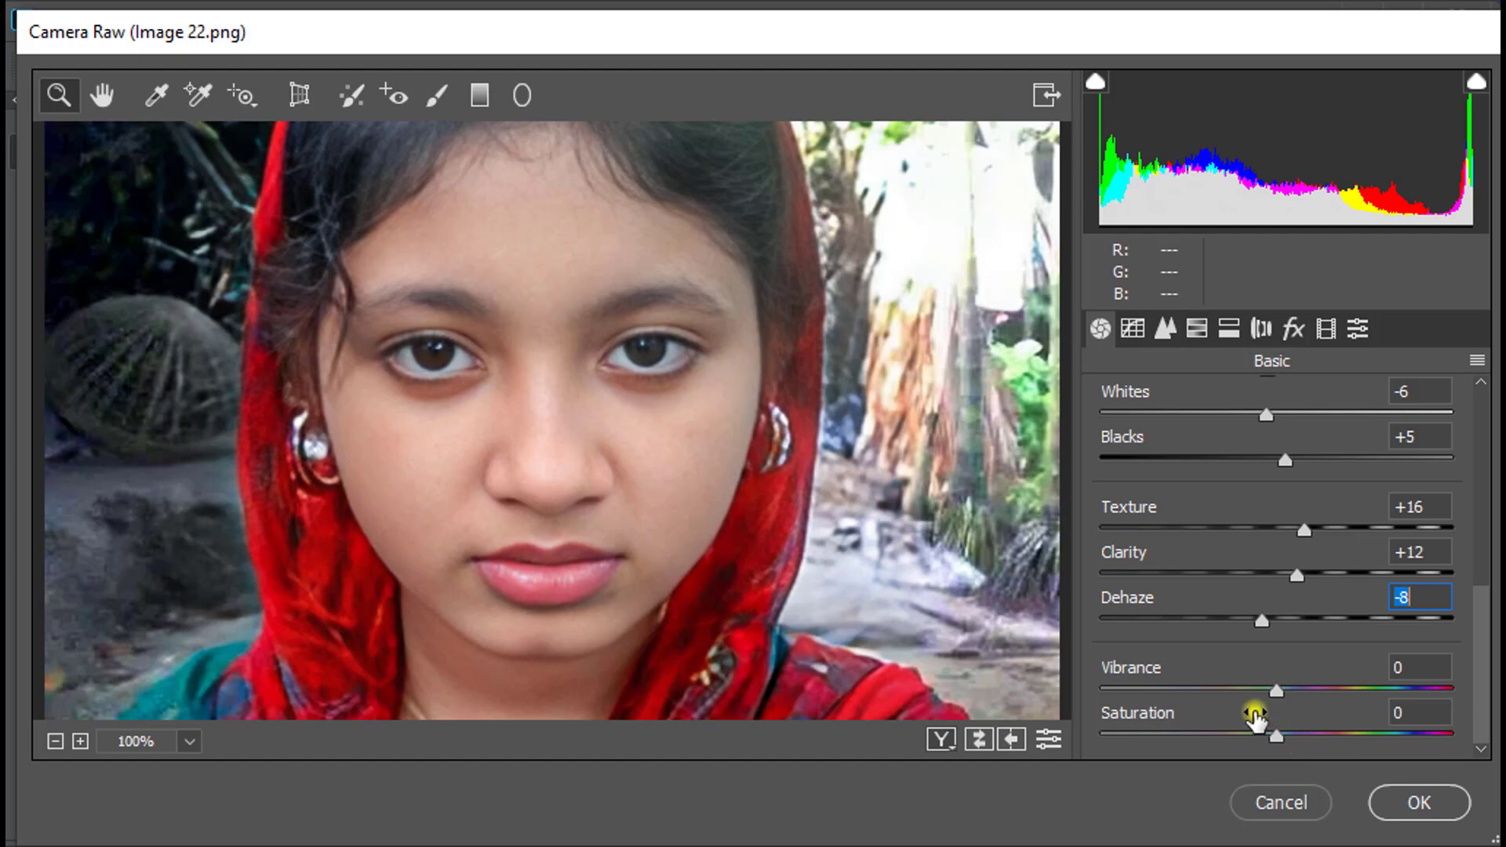
scroll(1255, 715, up, 5)
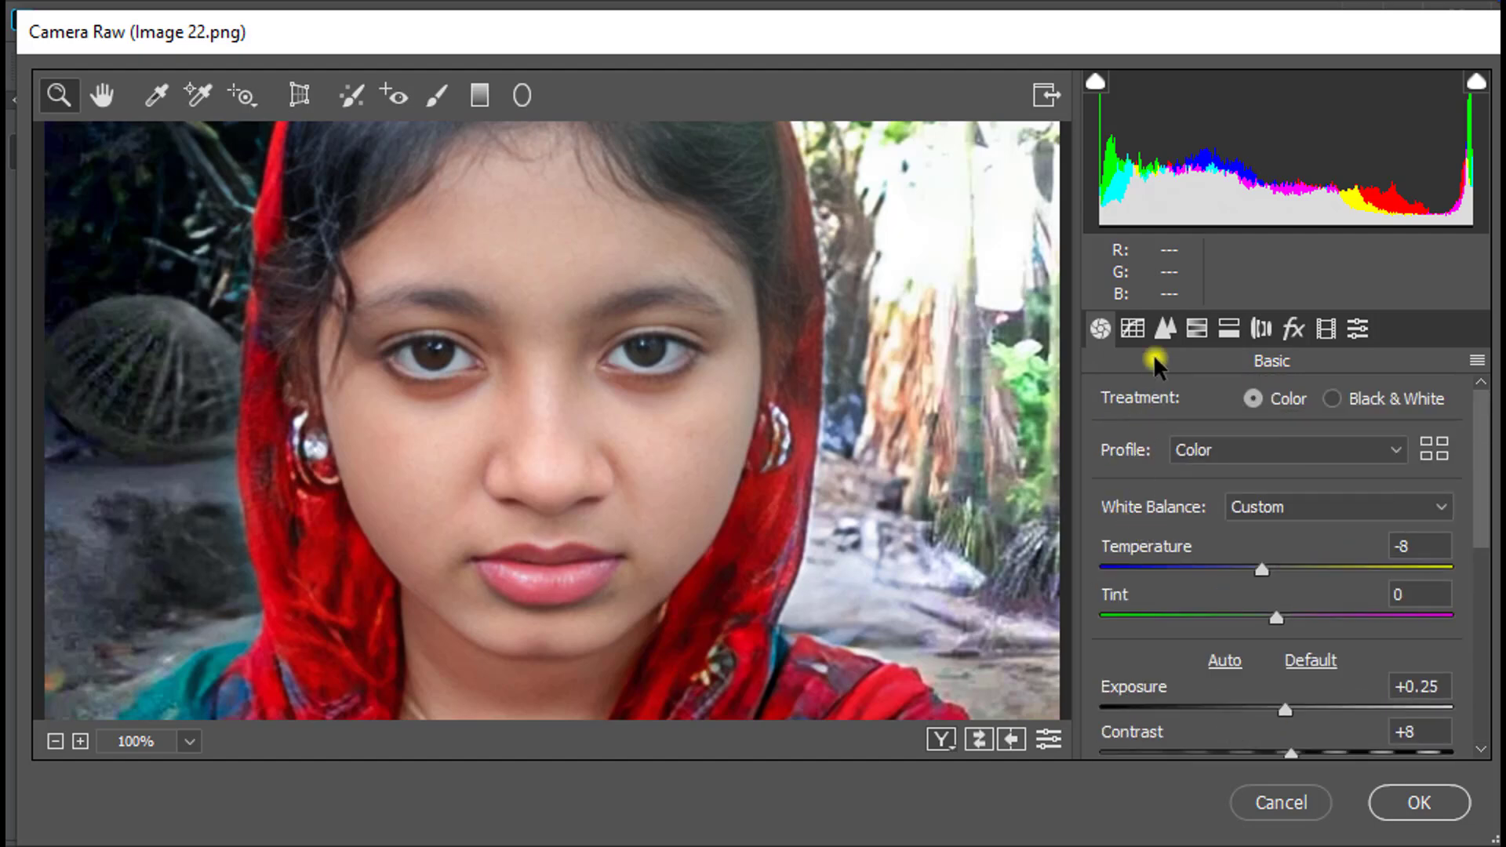
click(1134, 329)
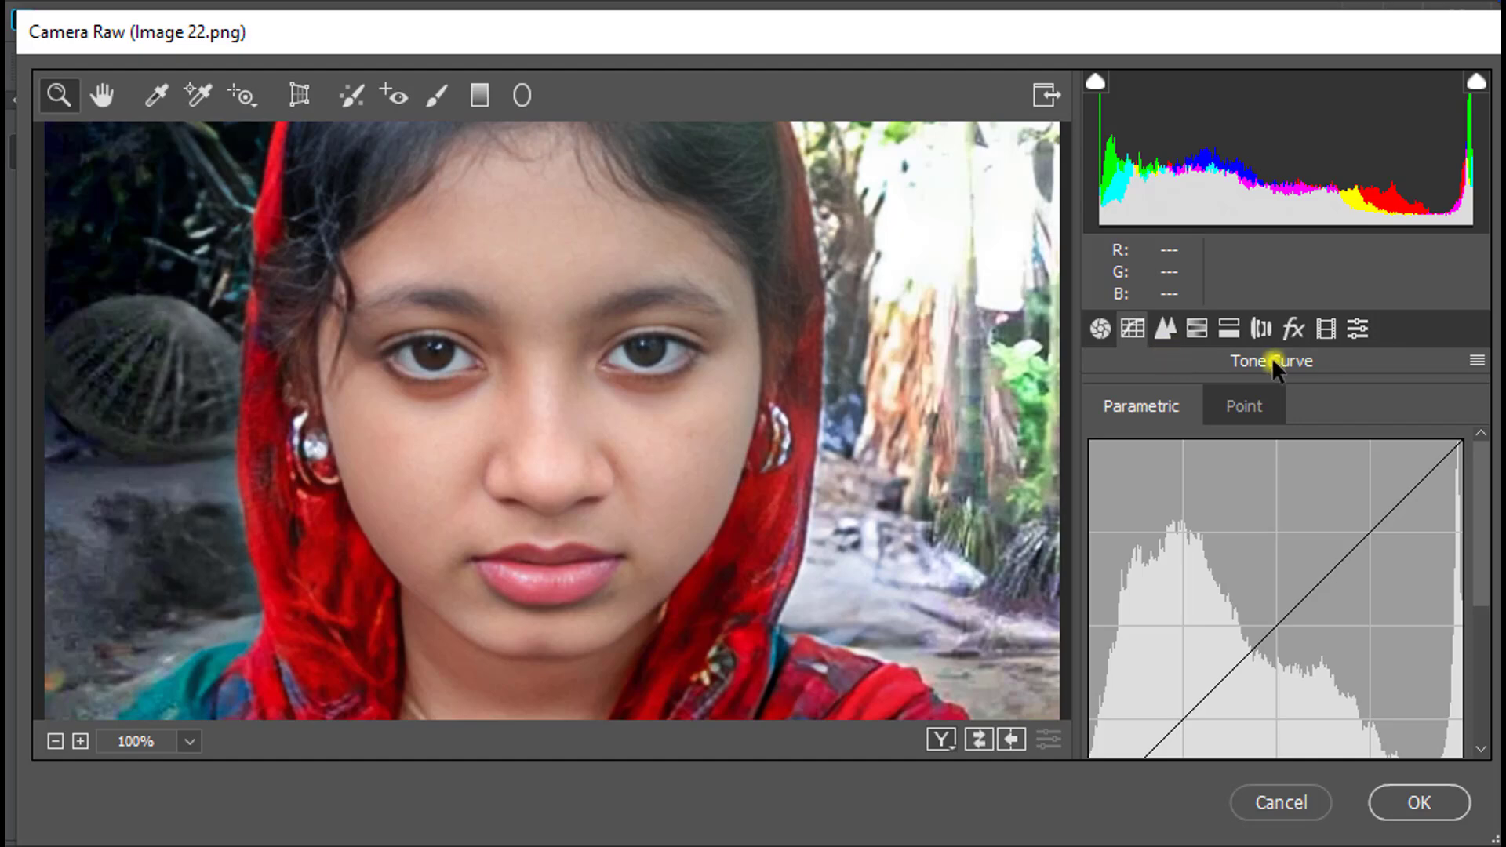
click(1167, 329)
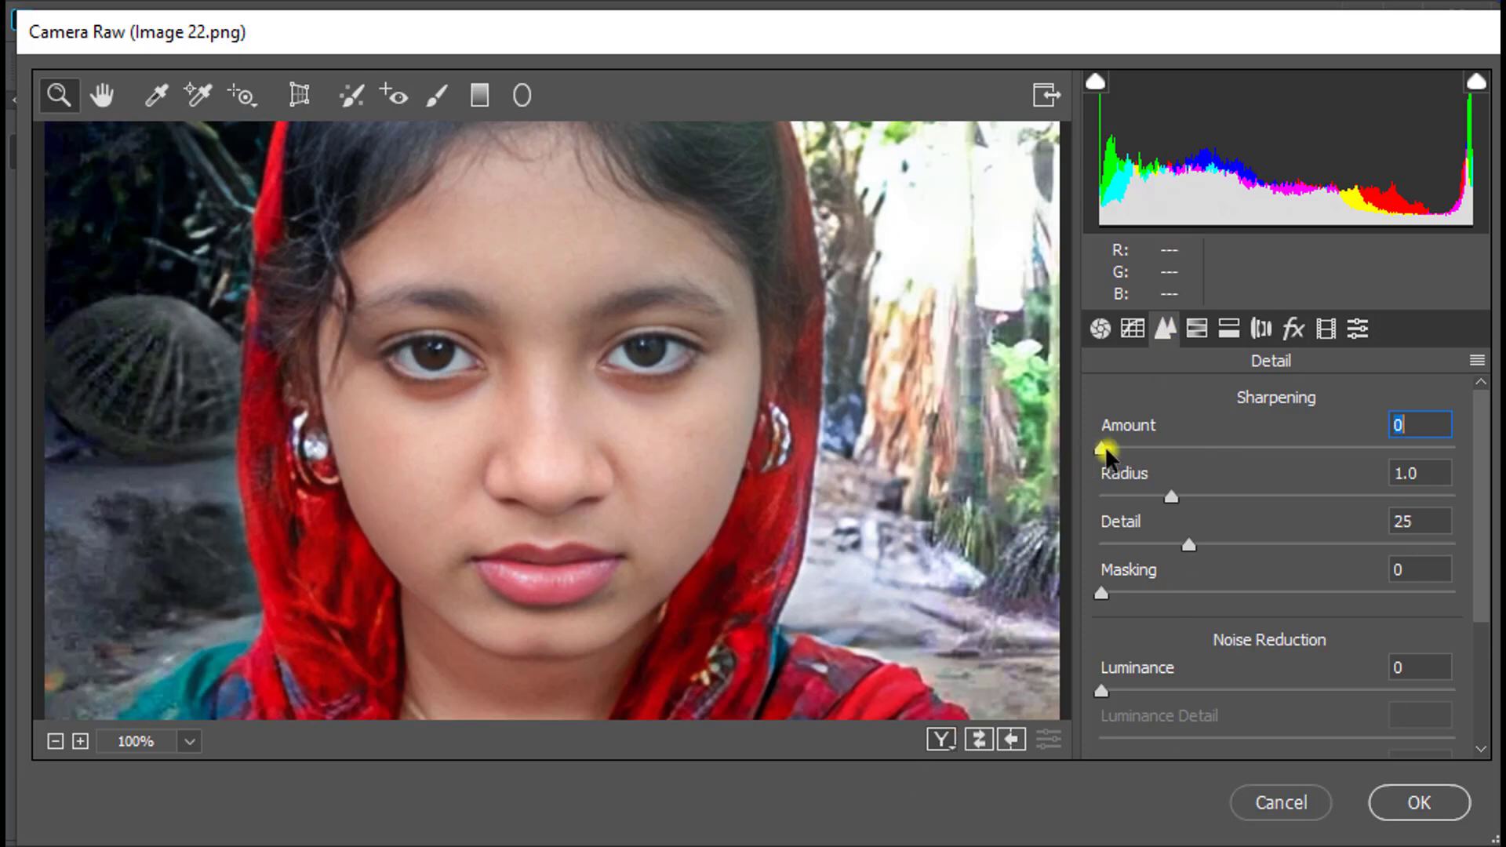
drag(1105, 453, 1173, 457)
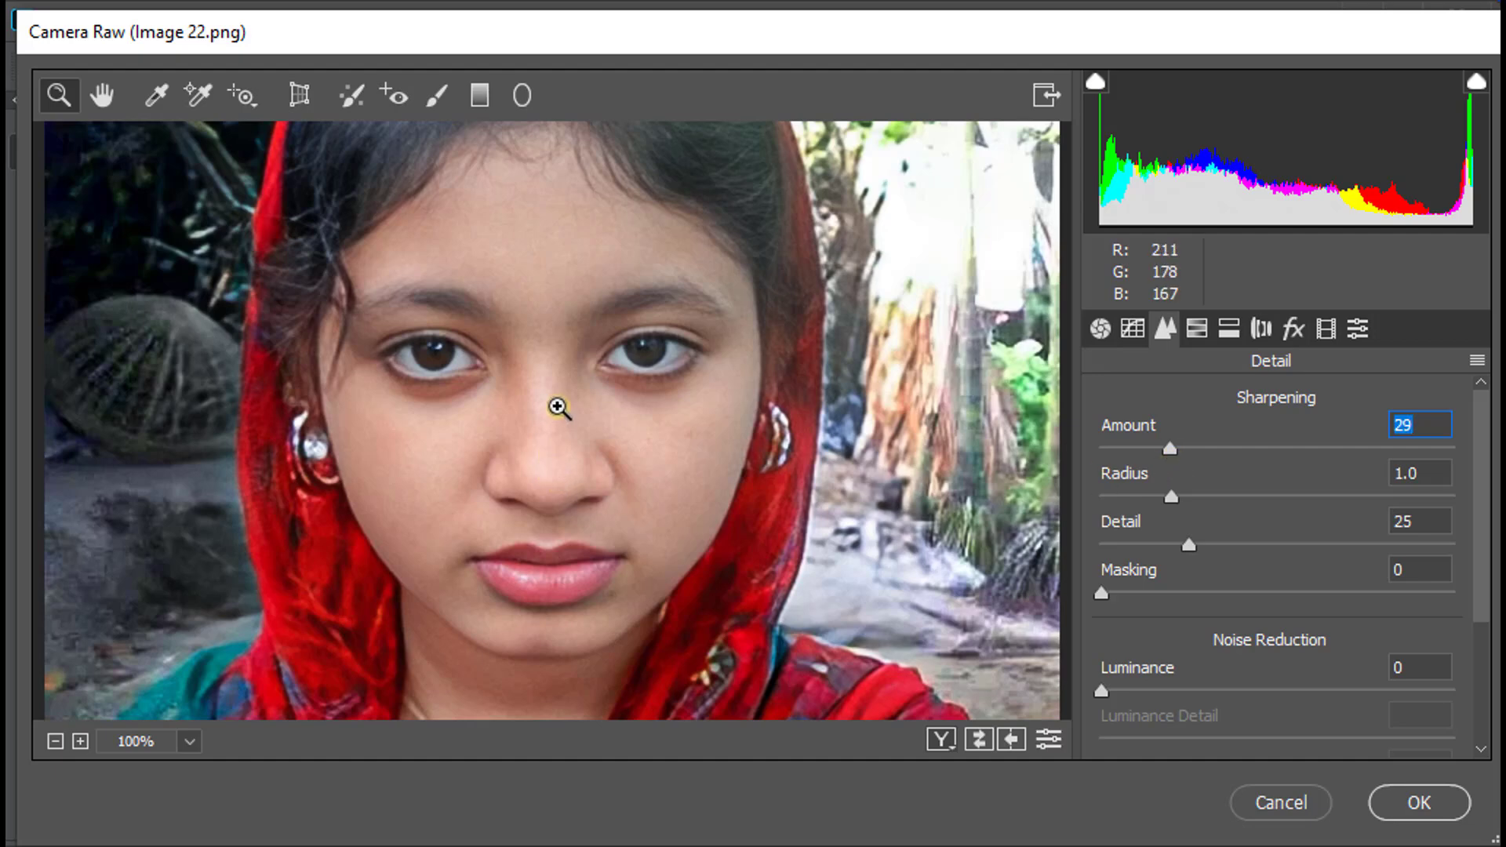
mouse_move(1177, 469)
mouse_down()
mouse_move(1162, 459)
mouse_move(1174, 451)
mouse_up()
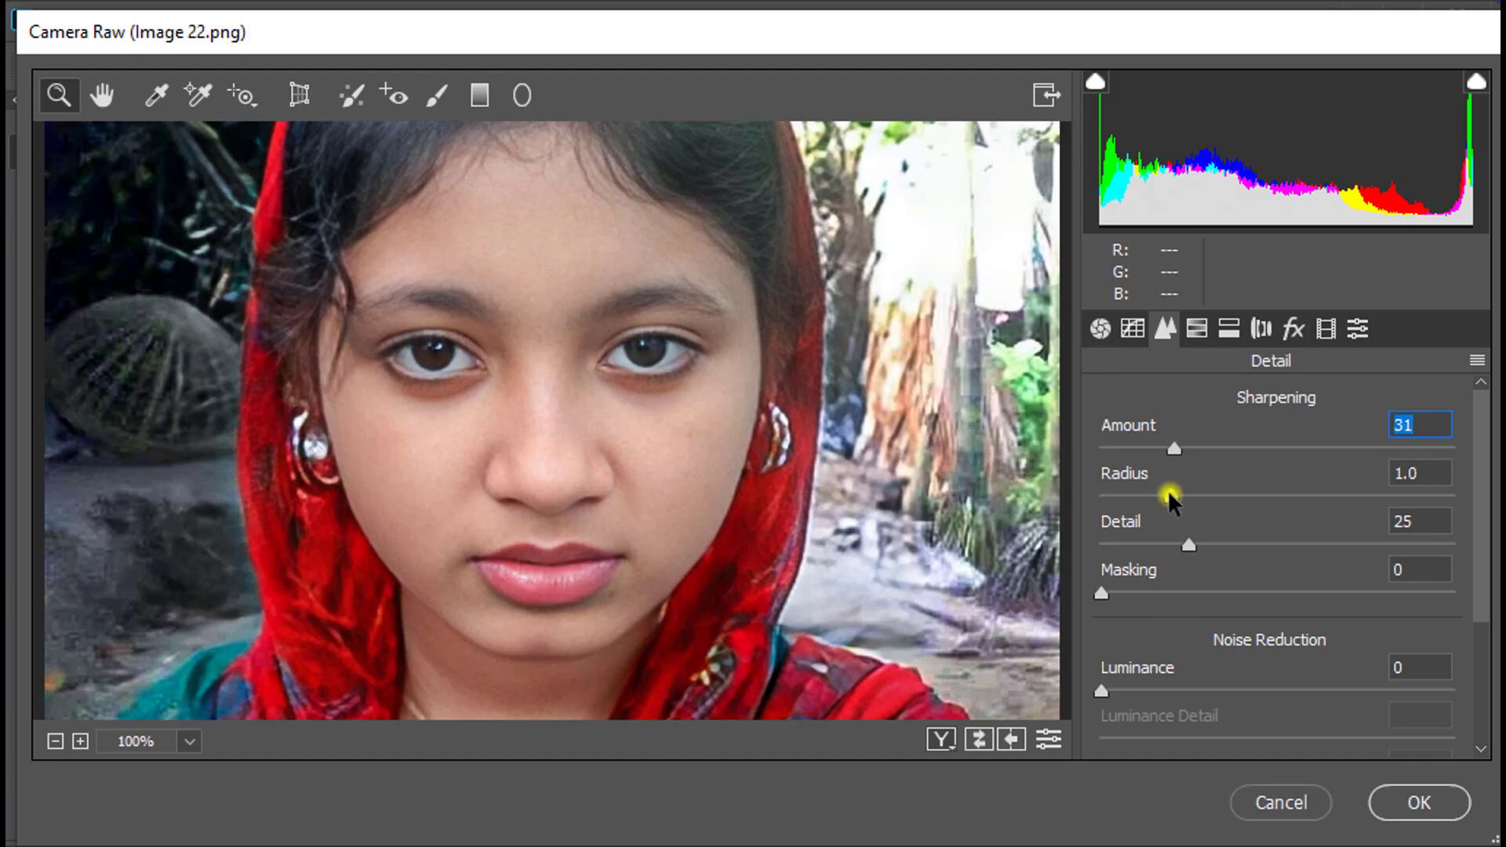
Set the sharpening Radius to 1.3, Detail to 32 and Masking to 30.
key(Tab)
drag(1194, 495, 1214, 551)
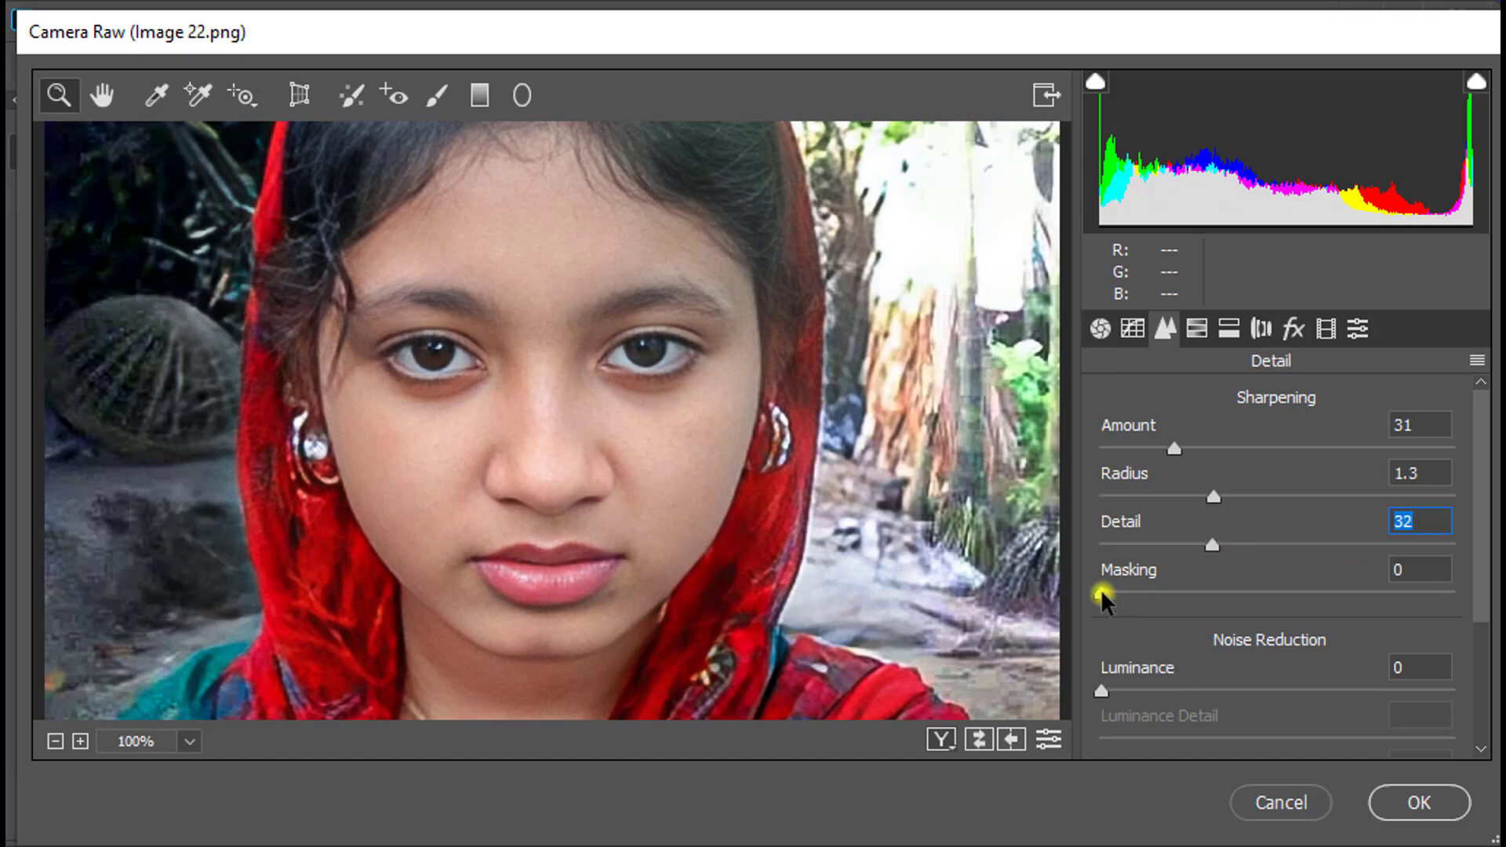
drag(1102, 597, 1193, 623)
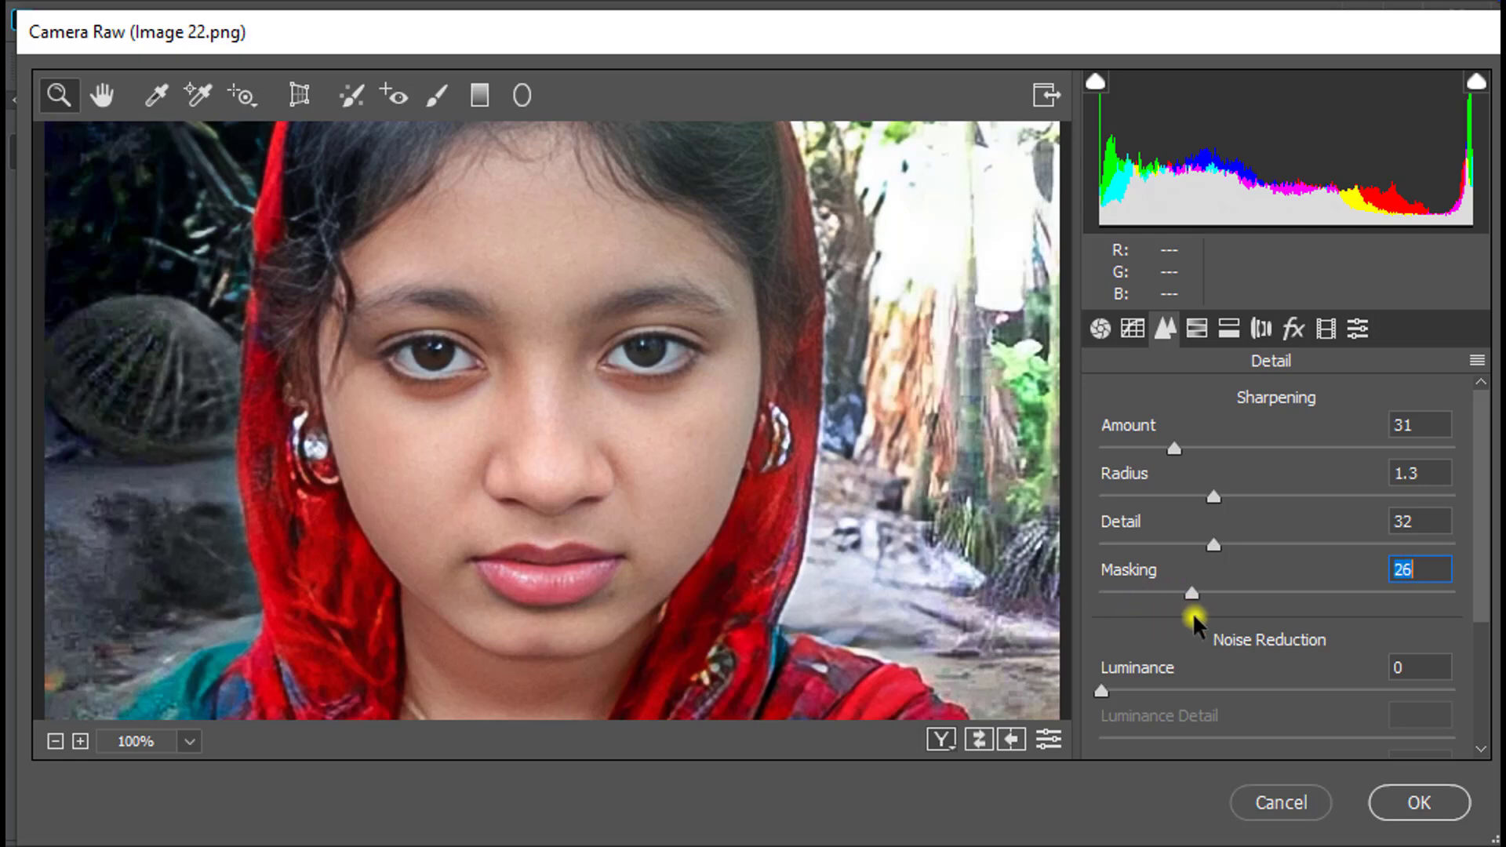
mouse_move(1194, 618)
mouse_down()
mouse_move(1187, 591)
mouse_move(1204, 594)
mouse_up()
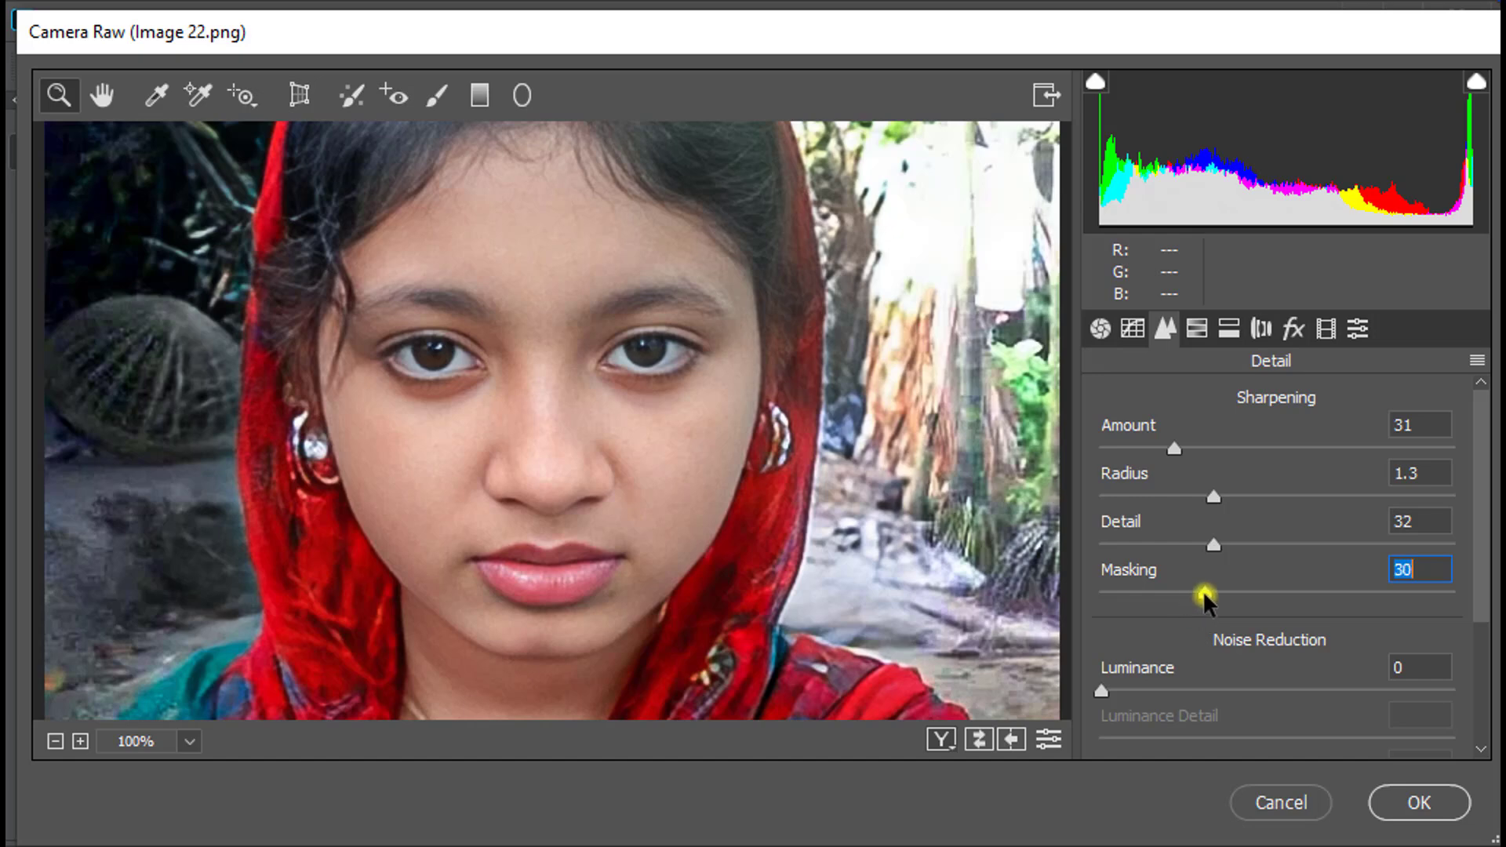
Set the noise reduction Luminance to 17 and Luminance Detail to 53, and raise Luminance Contrast slightly.
scroll(1233, 635, down, 2)
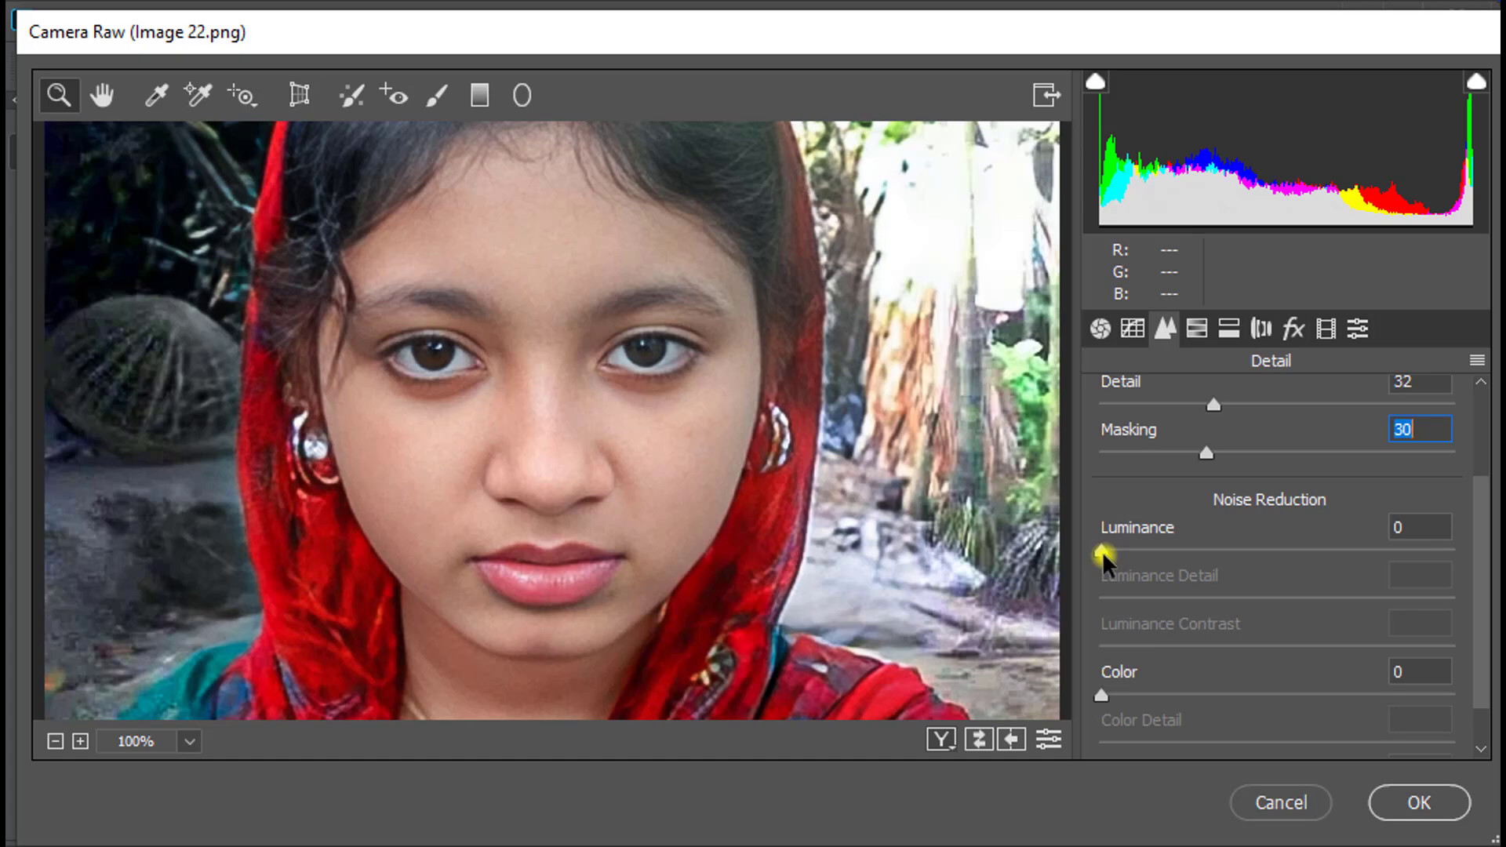
drag(1102, 553, 1162, 562)
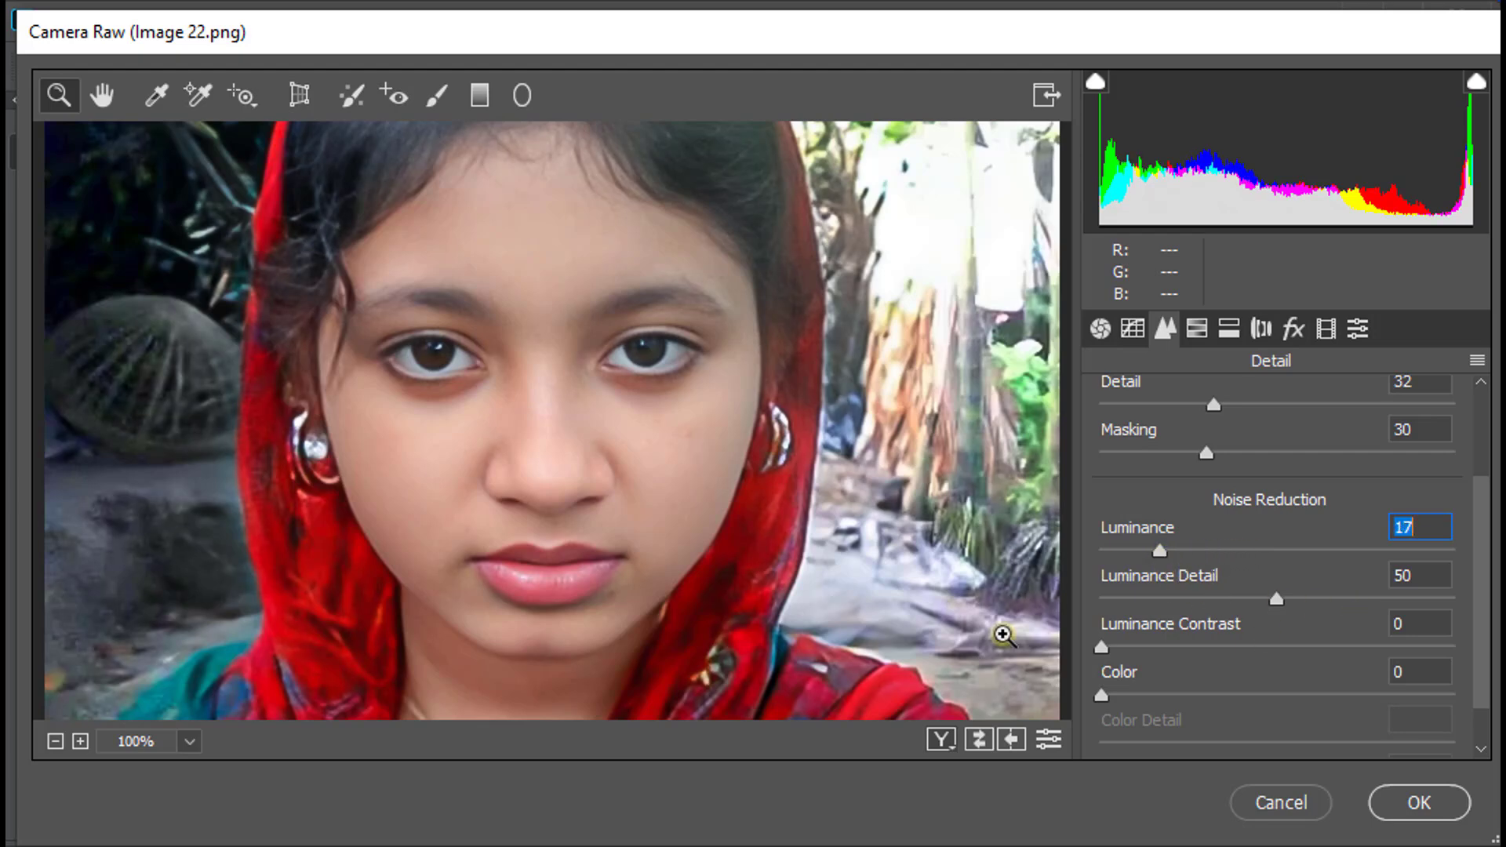
click(1277, 600)
mouse_move(1277, 600)
mouse_down()
mouse_move(1231, 599)
mouse_move(1279, 621)
mouse_move(1286, 608)
mouse_up()
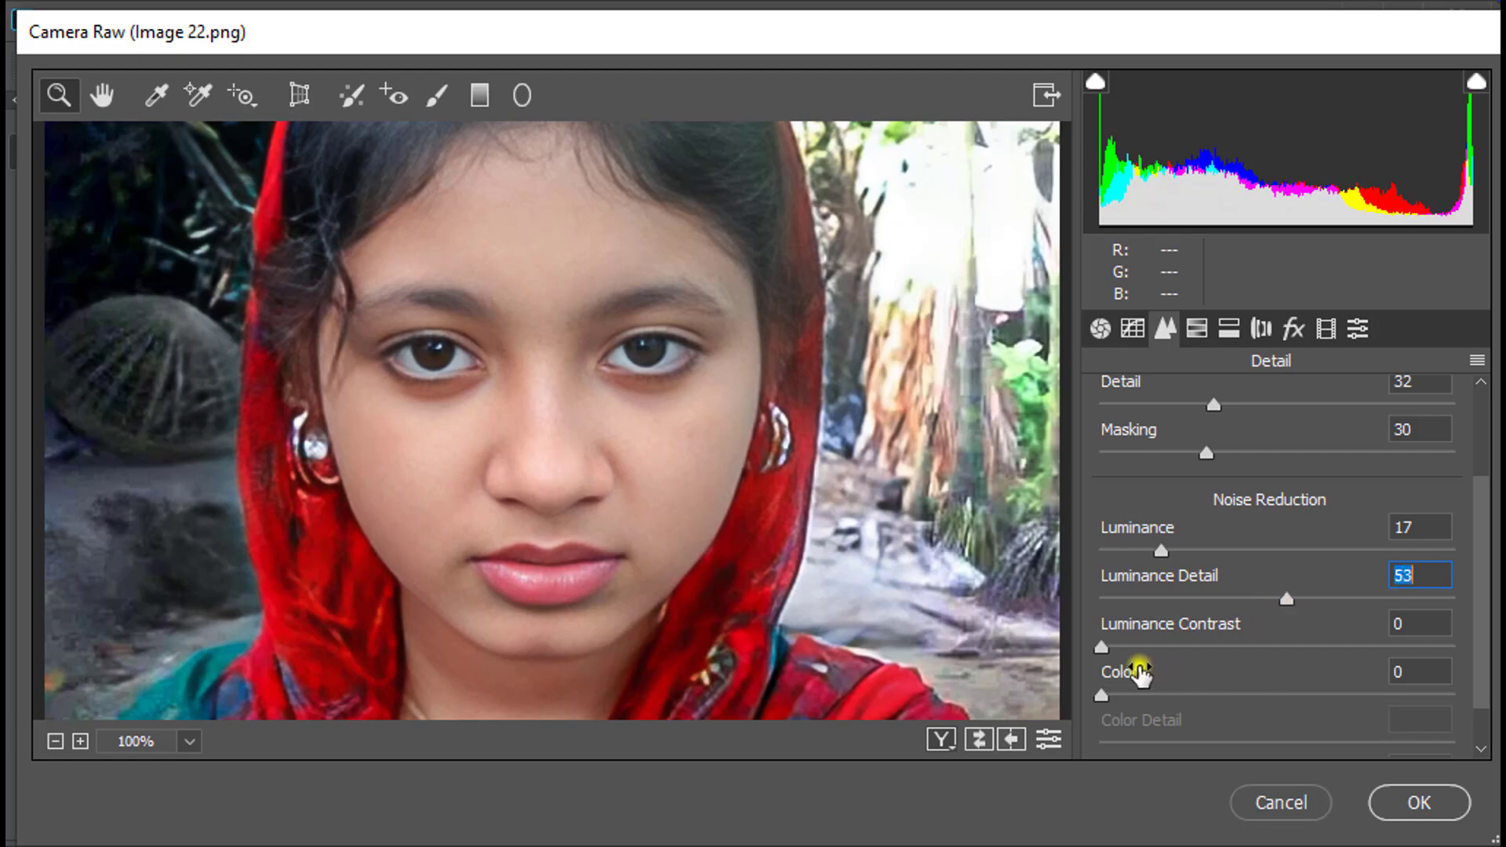
drag(1102, 648, 1130, 659)
scroll(1217, 437, up, 3)
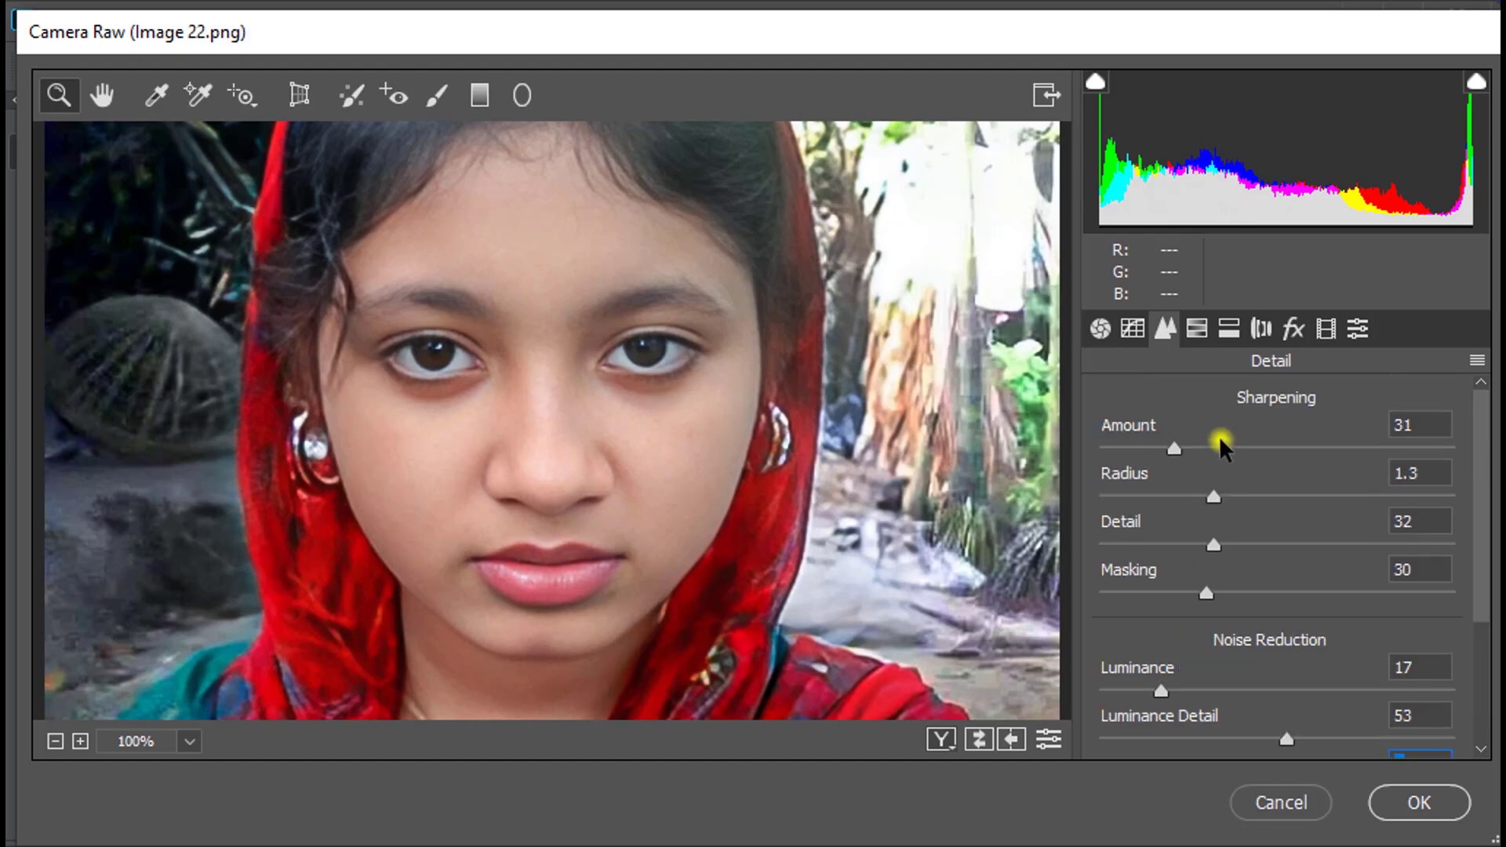
In the HSL Hue adjustments, set Reds to +2 and Oranges to +8, with the whole portrait in view.
click(1195, 330)
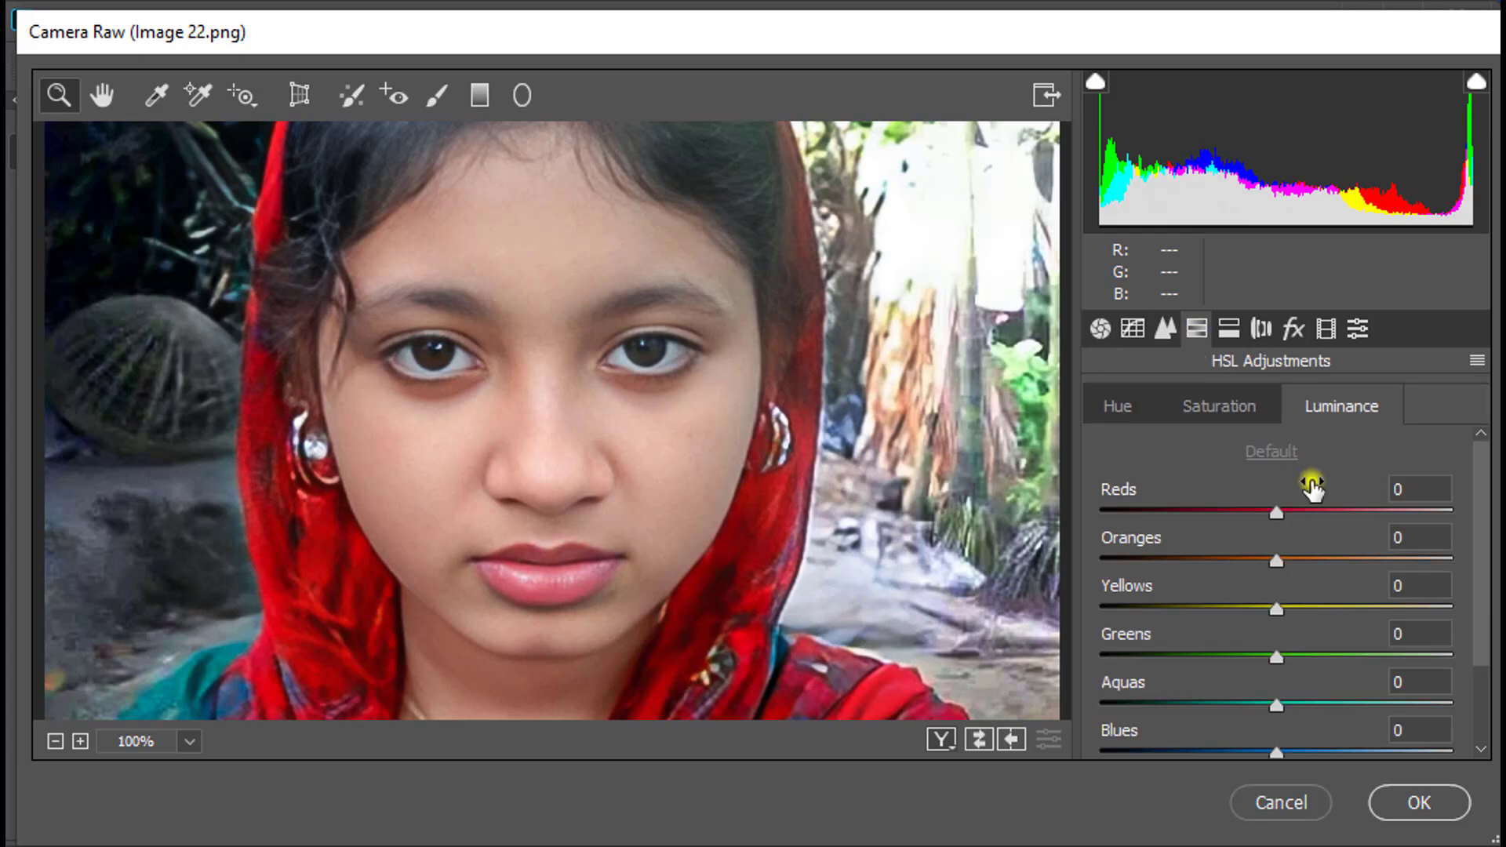
click(1114, 410)
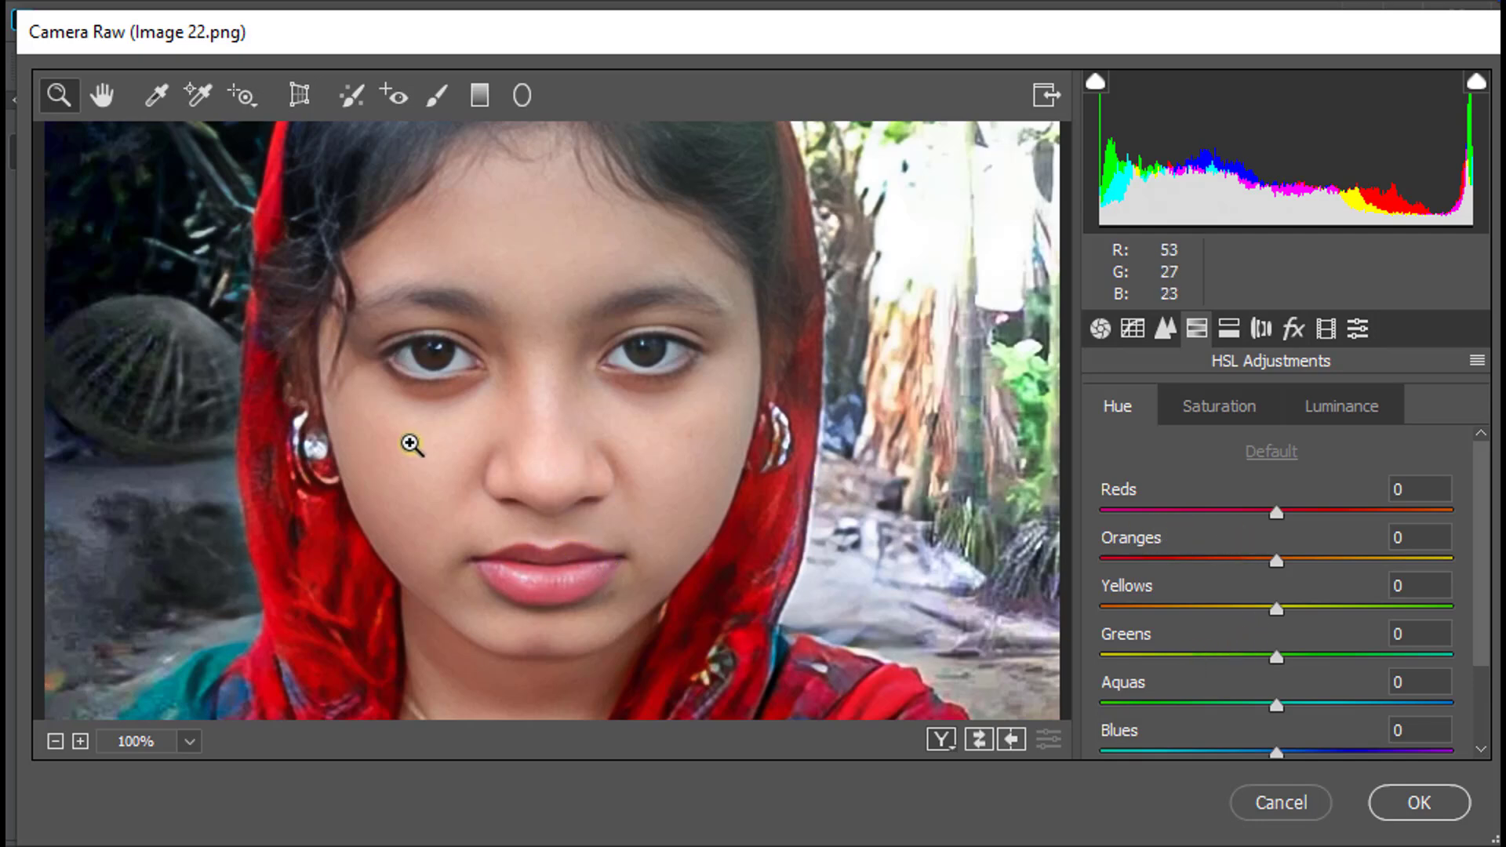
scroll(581, 302, down, 1)
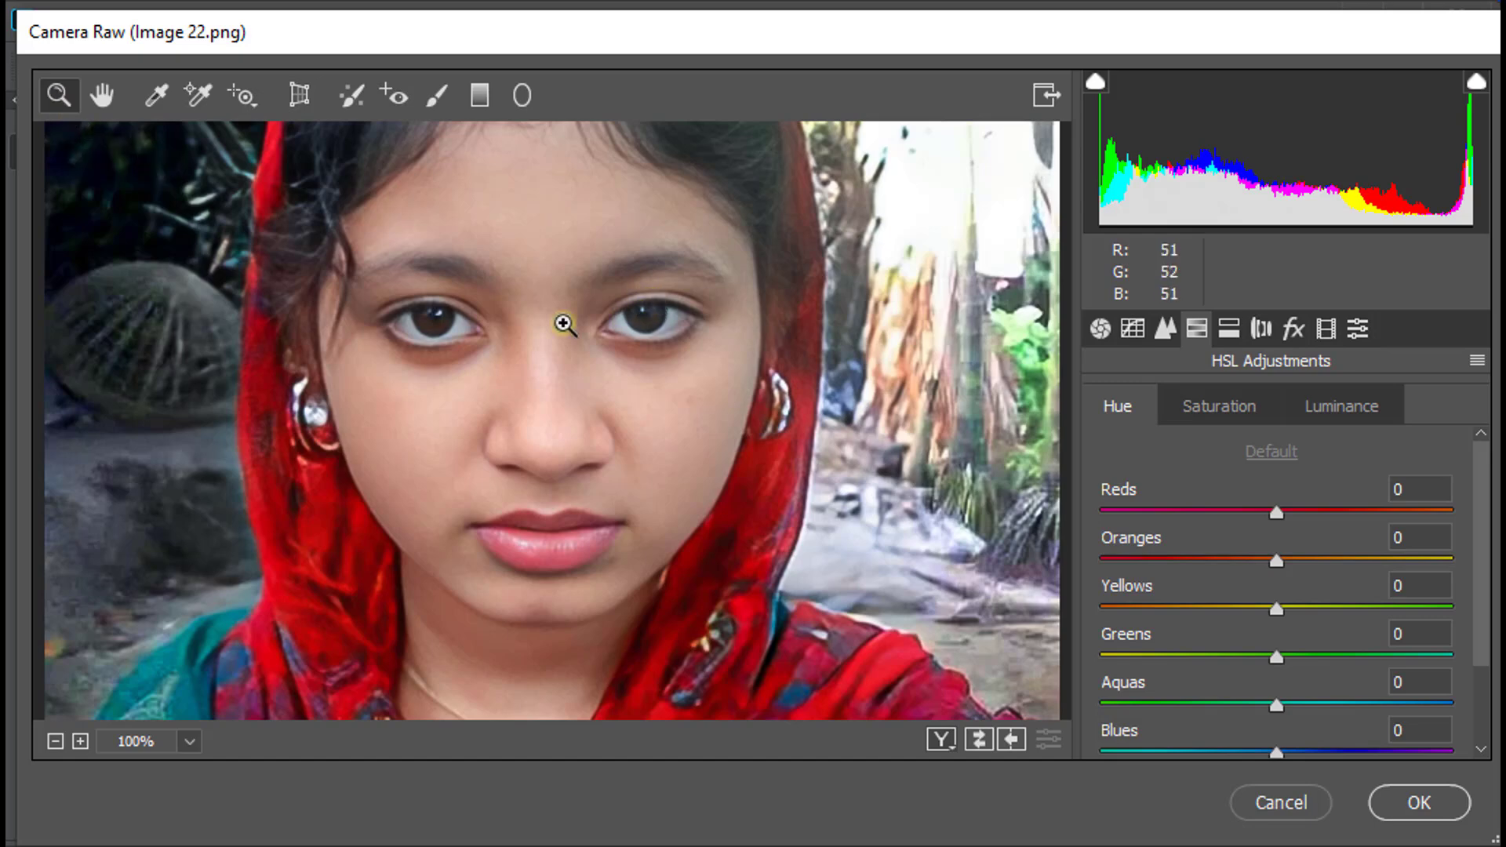
click(357, 405)
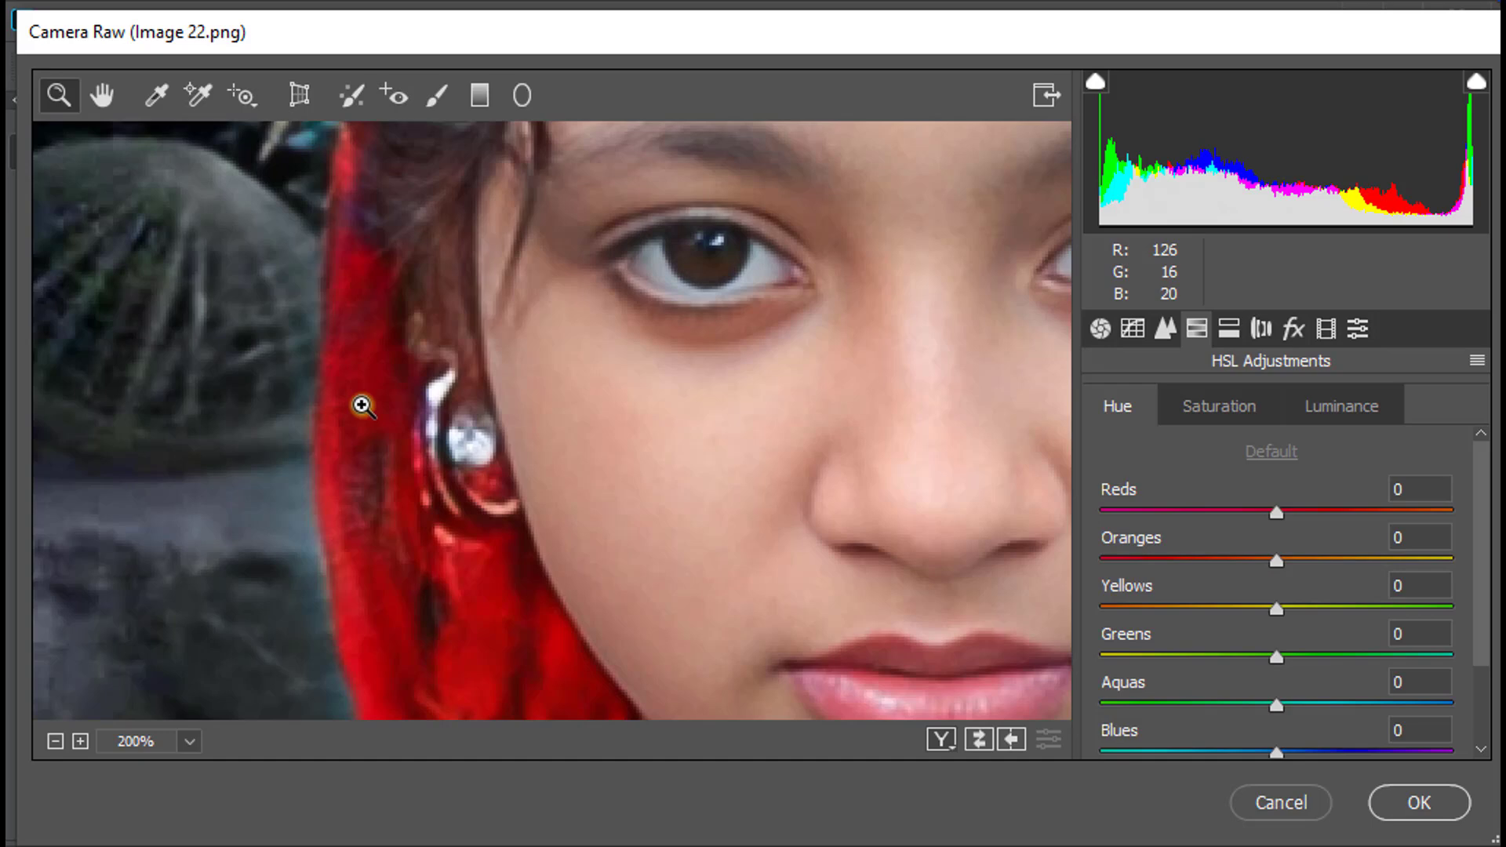
alt+click(363, 406)
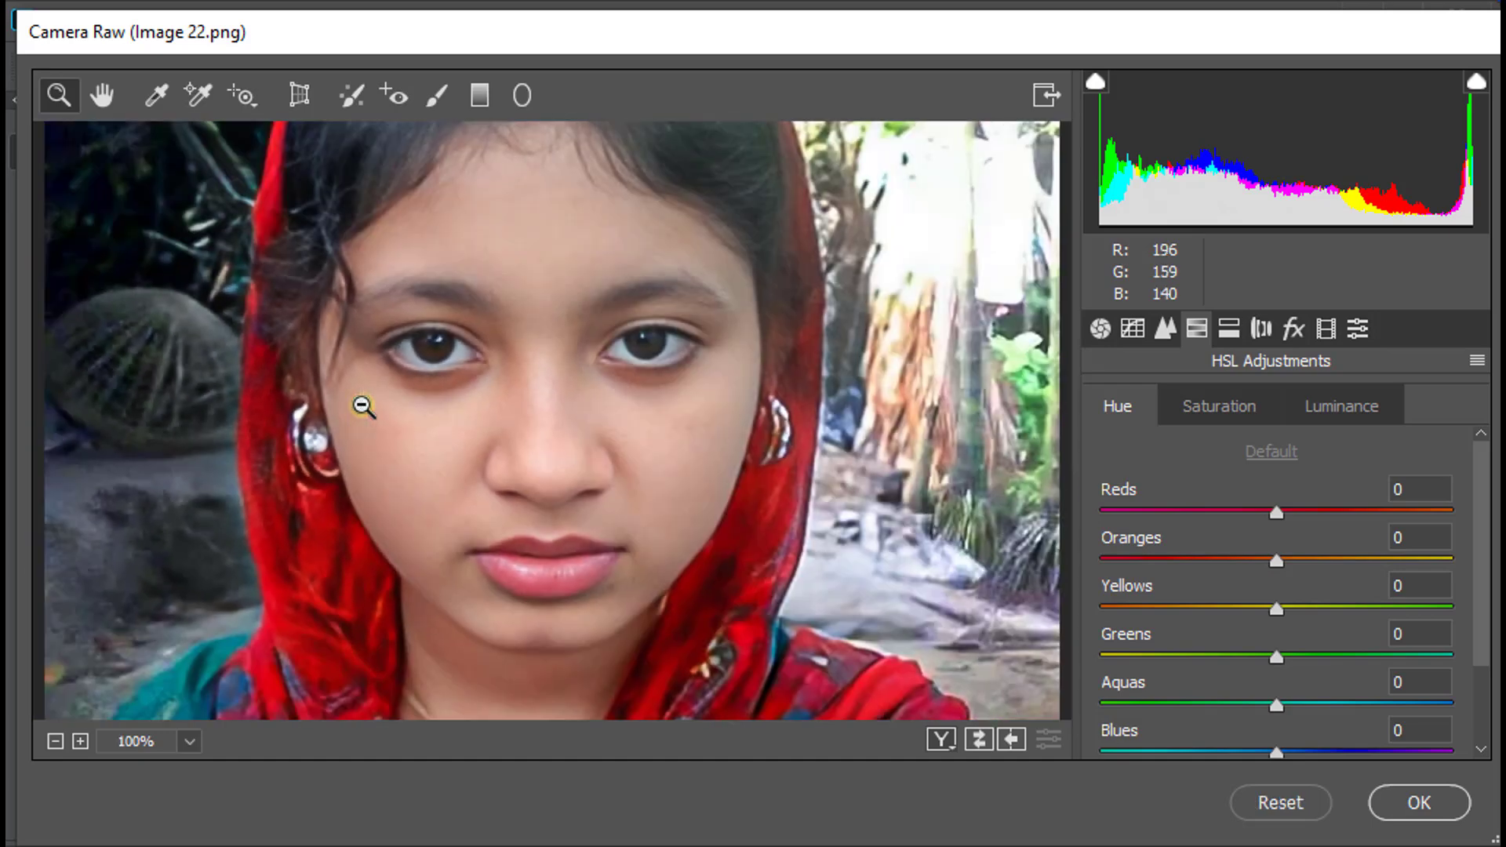
alt+click(361, 405)
click(339, 418)
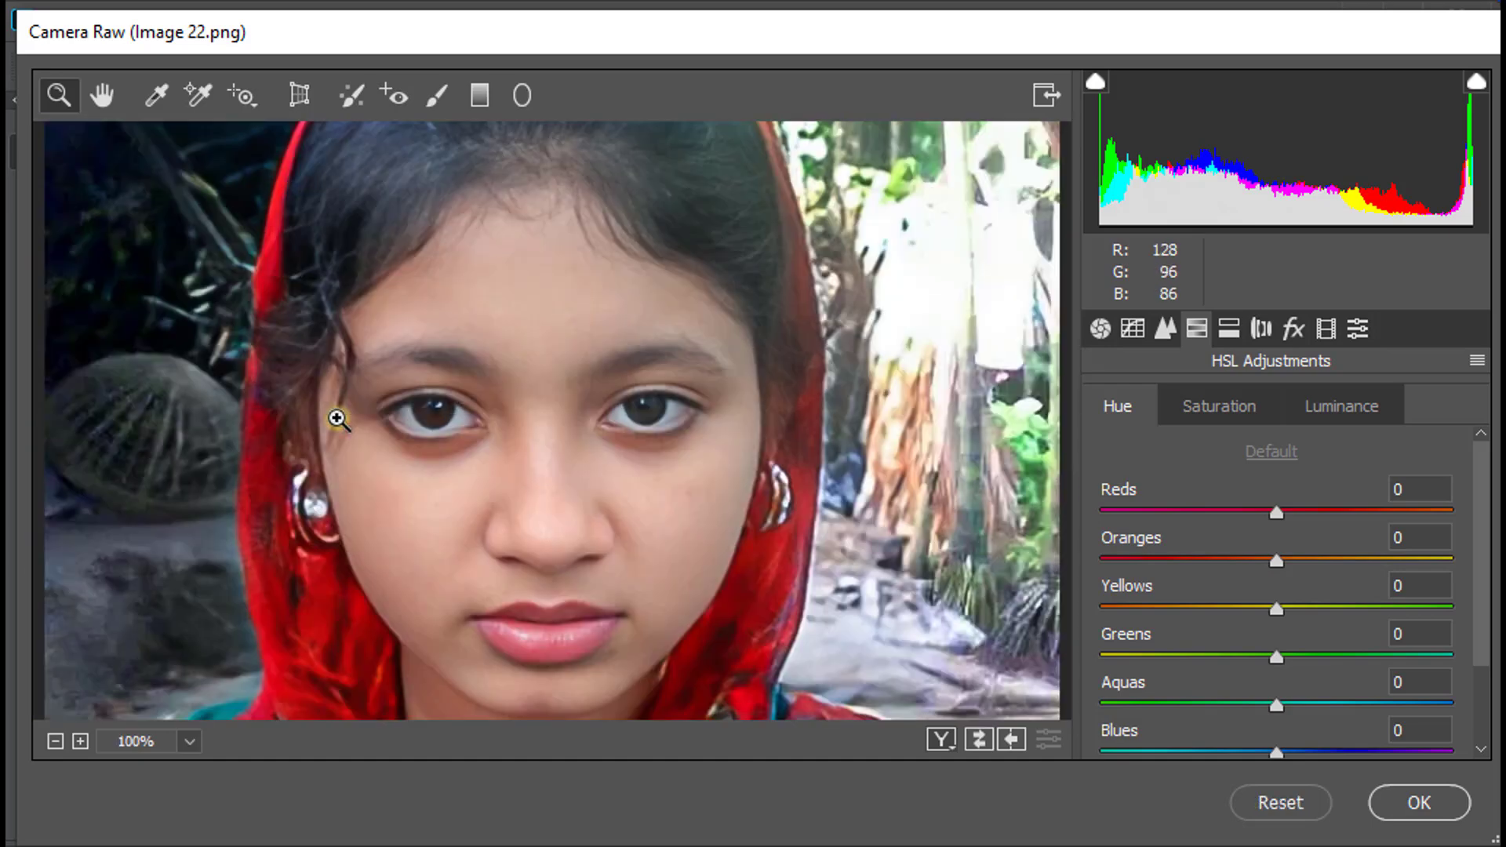
alt+click(338, 418)
alt+click(337, 418)
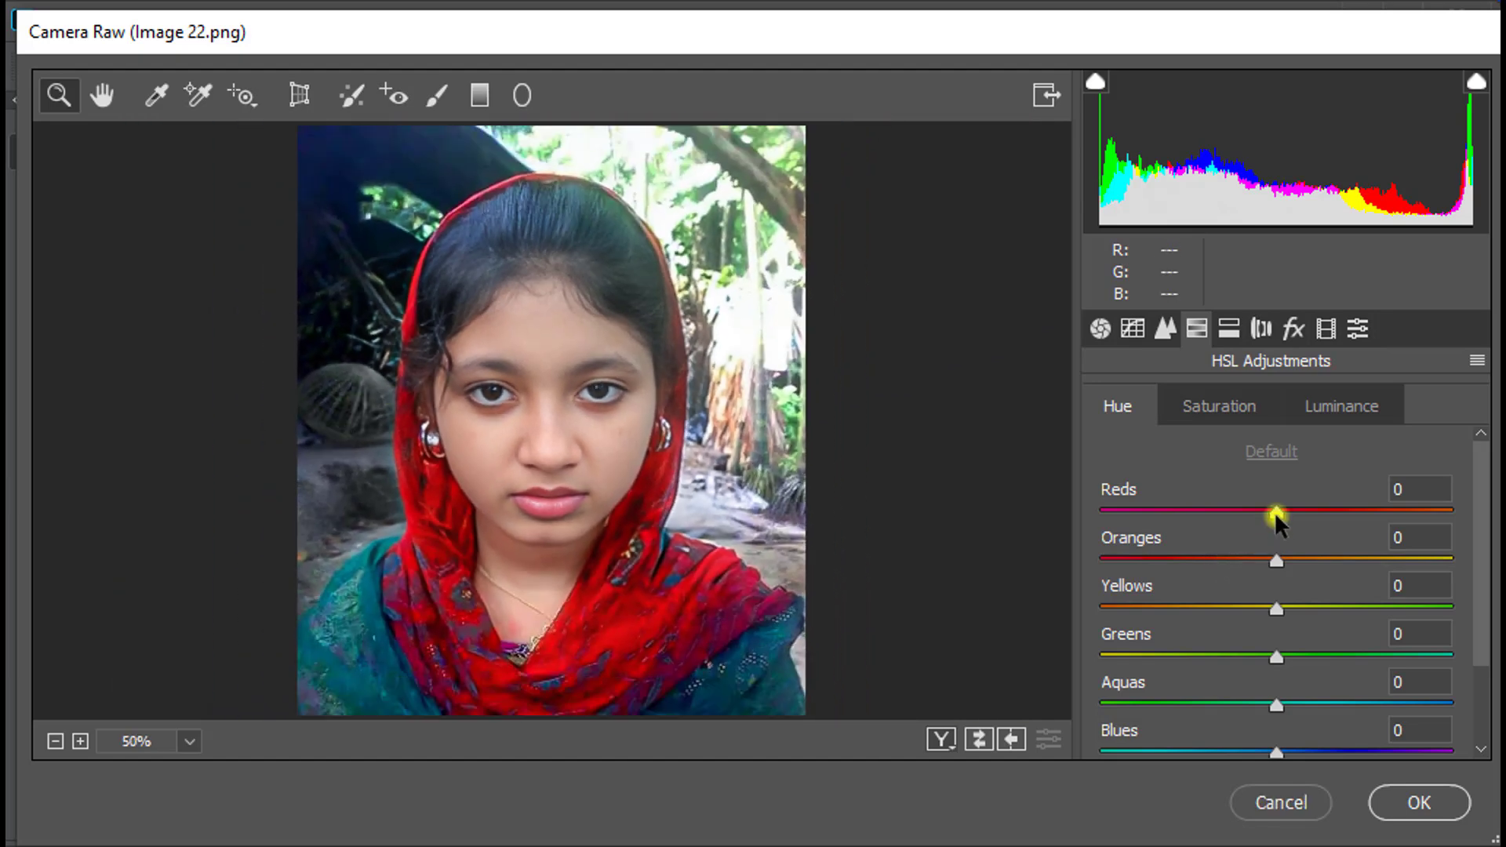
drag(1274, 511, 1288, 559)
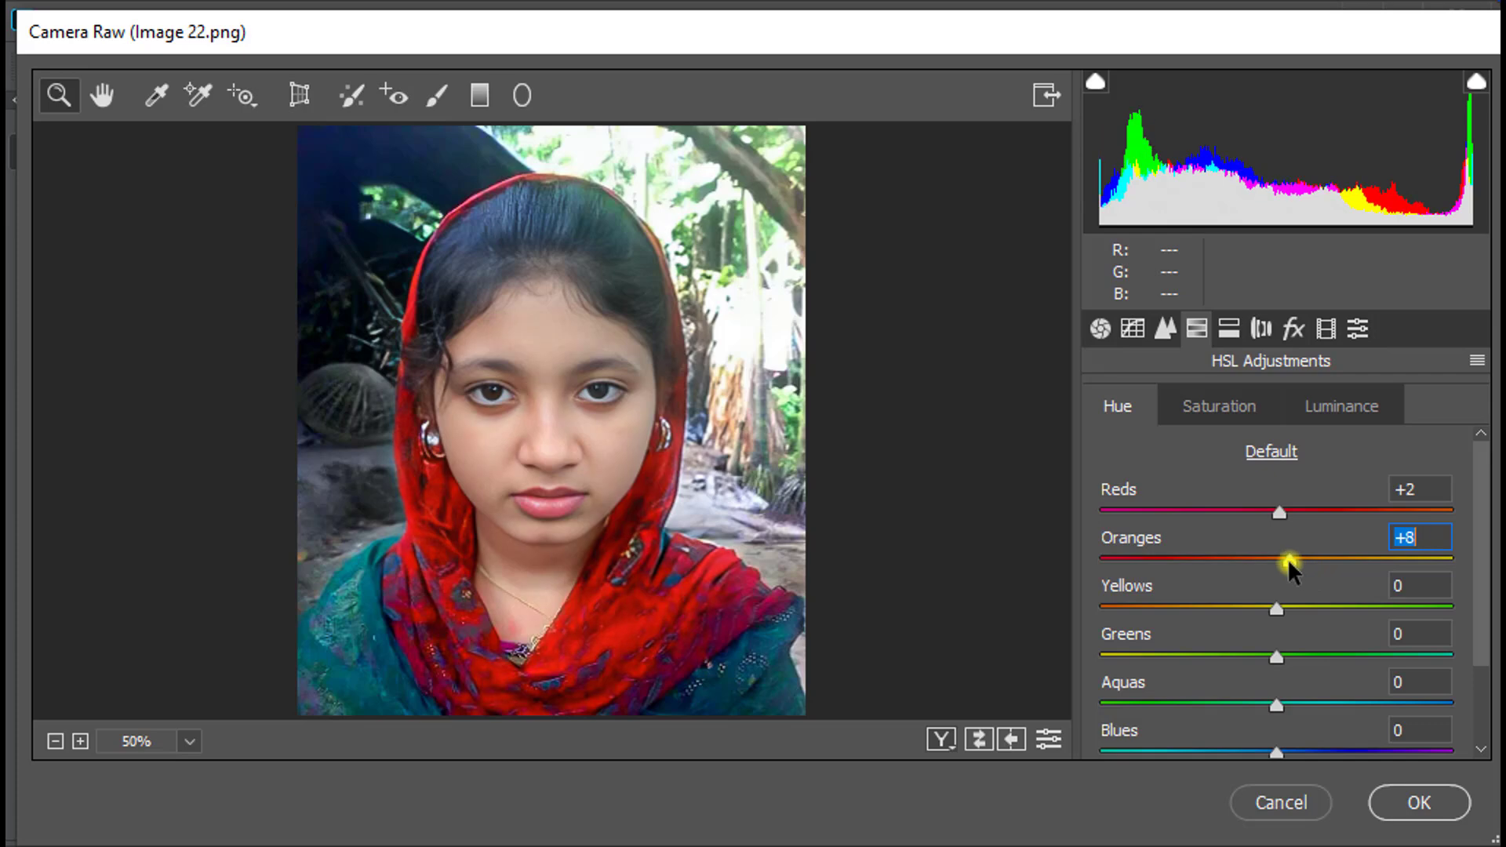
Set the Aquas hue to +15 and the Blues hue to +30.
click(1280, 610)
scroll(1271, 615, down, 1)
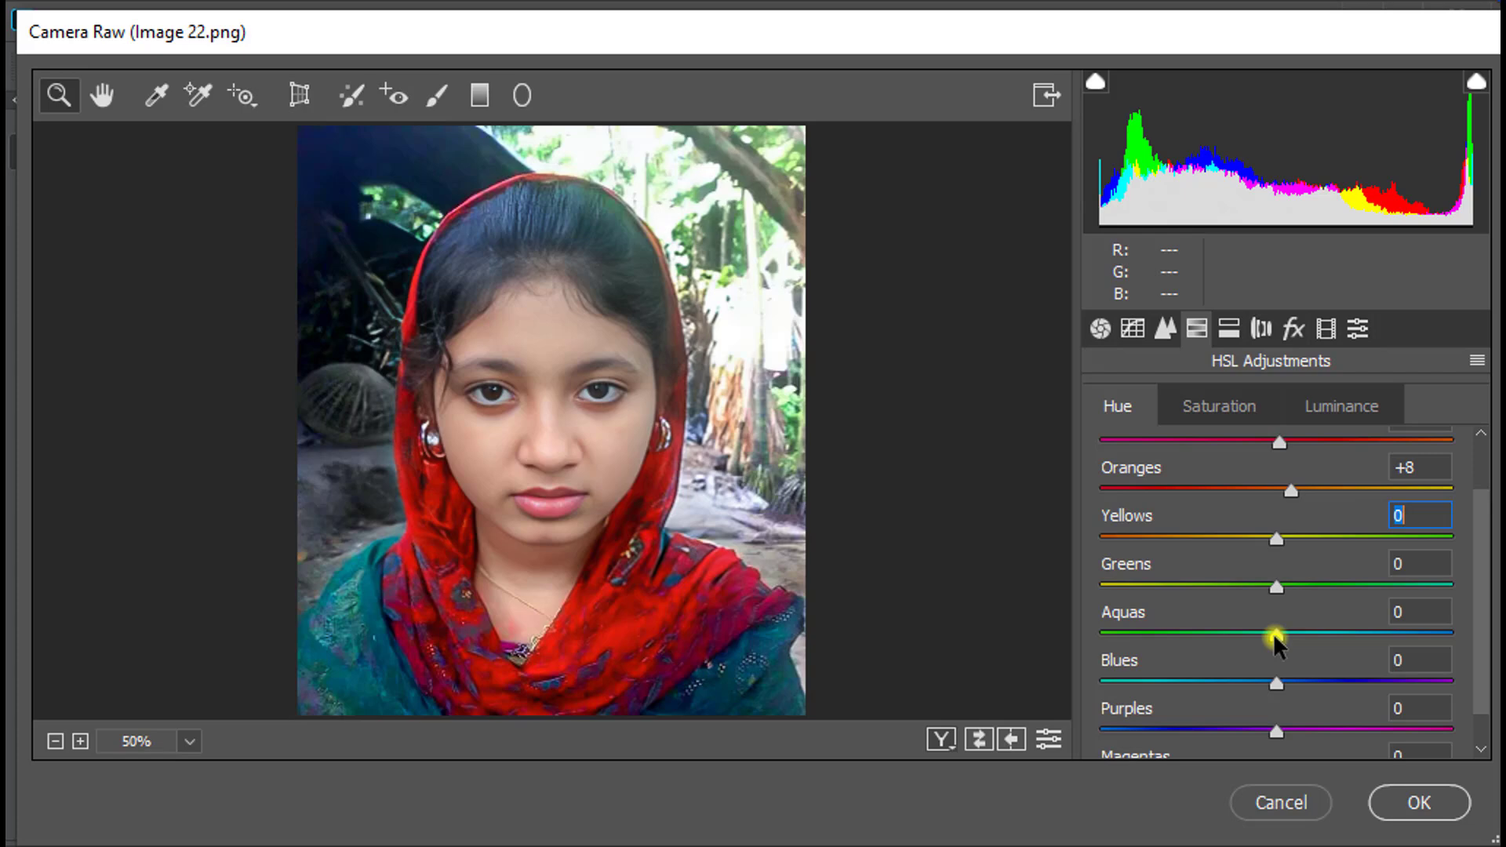
drag(1273, 633, 1303, 633)
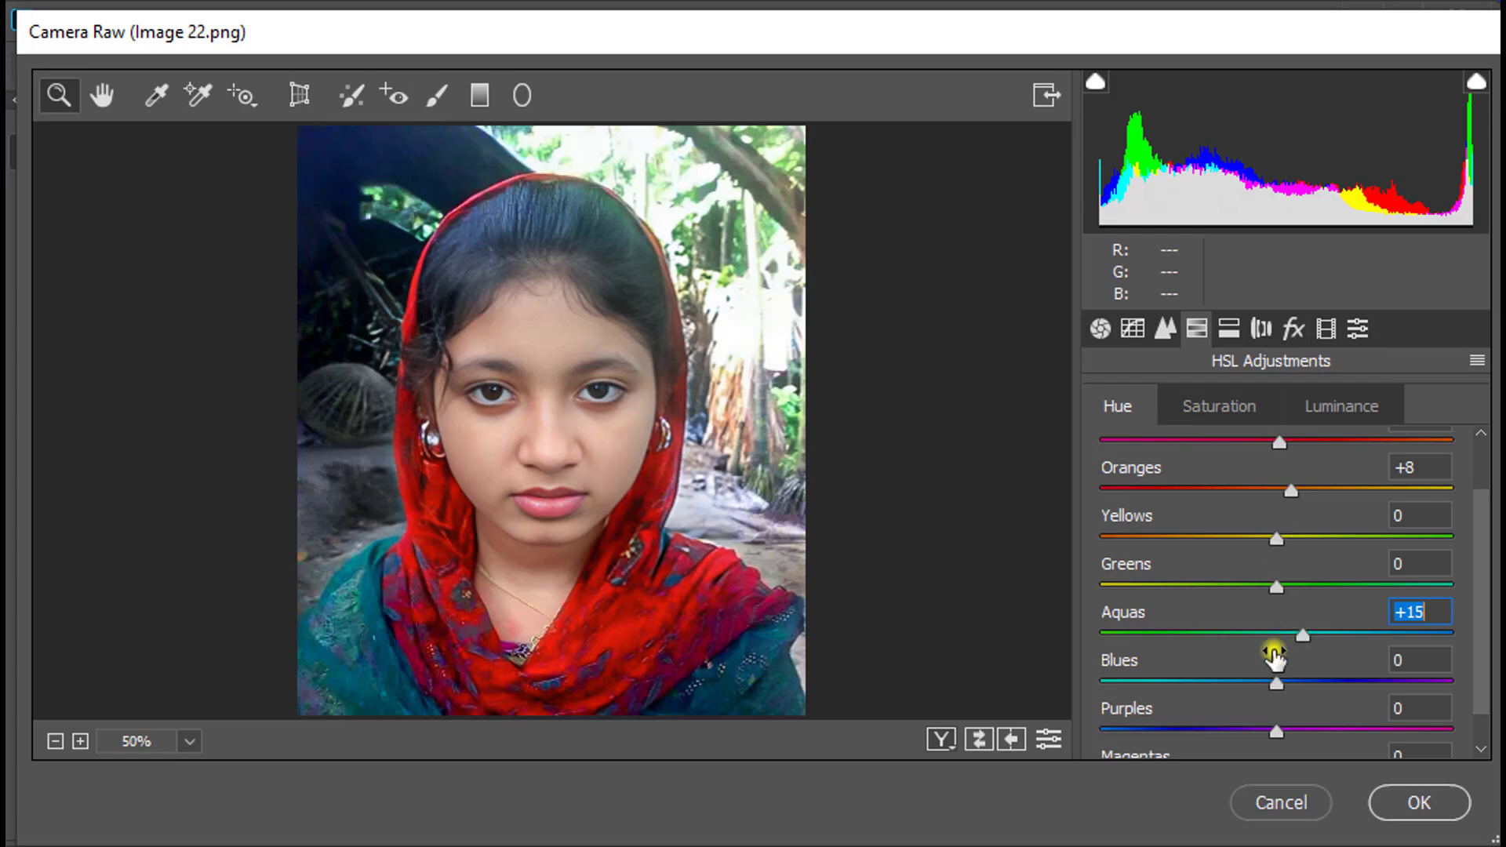
scroll(1273, 658, down, 1)
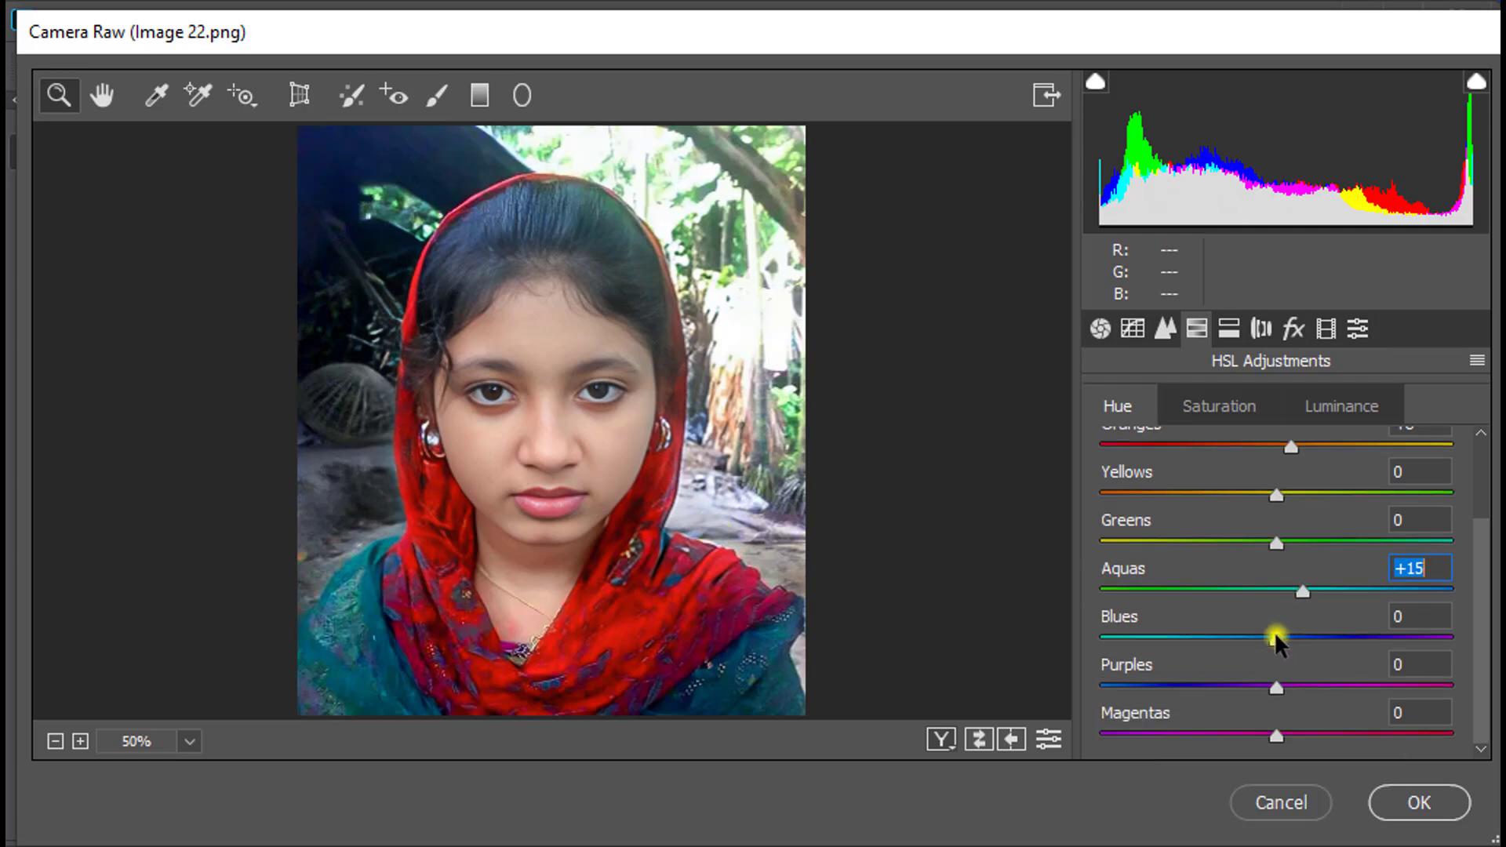
drag(1274, 638, 1329, 637)
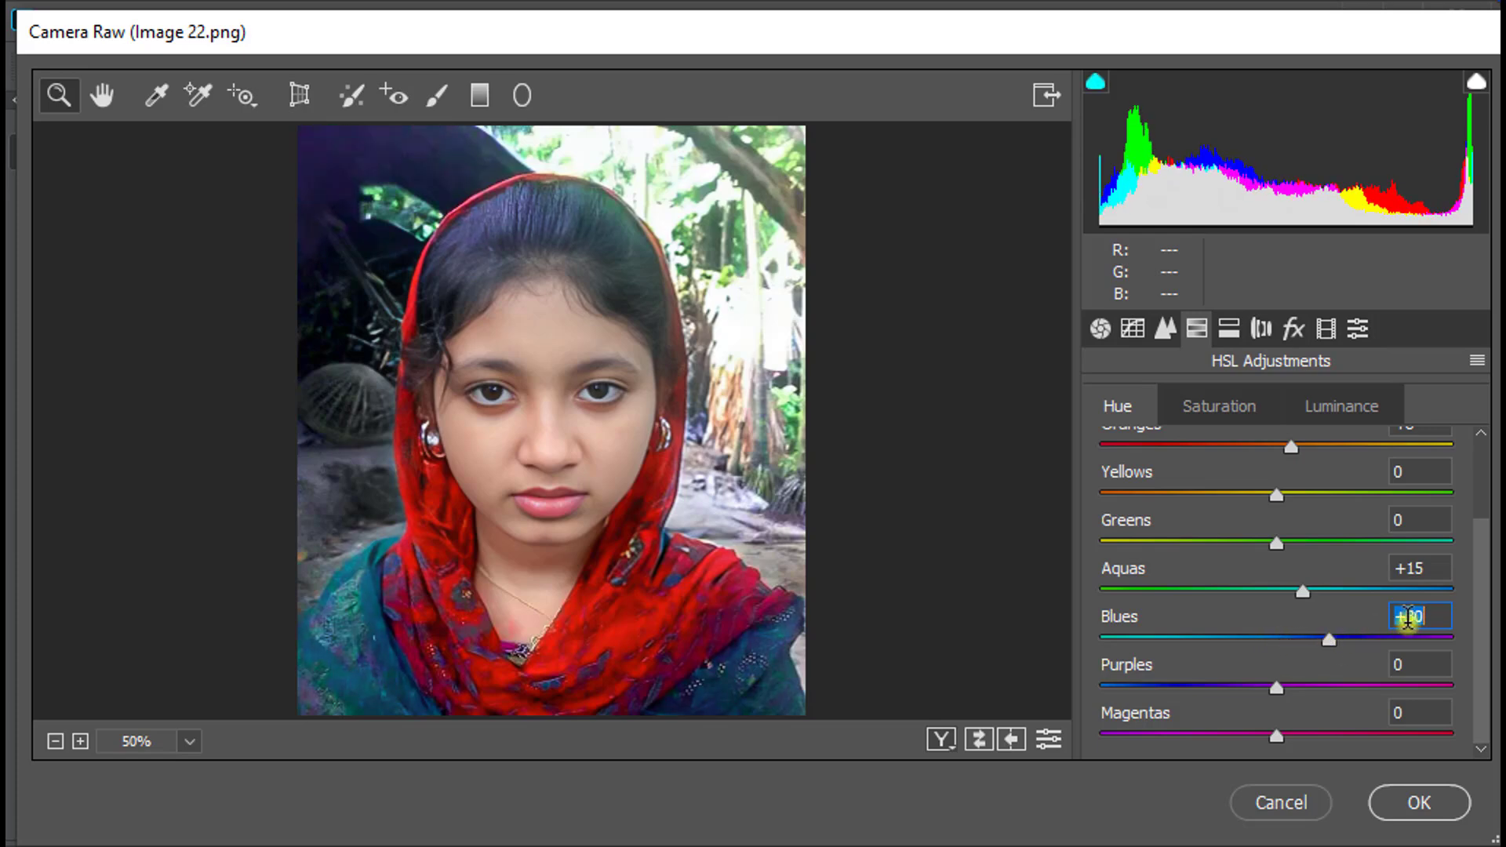
In the HSL Saturation adjustments, set Reds to -4, Oranges to +10, Aquas to +13 and Blues to +12.
click(1230, 406)
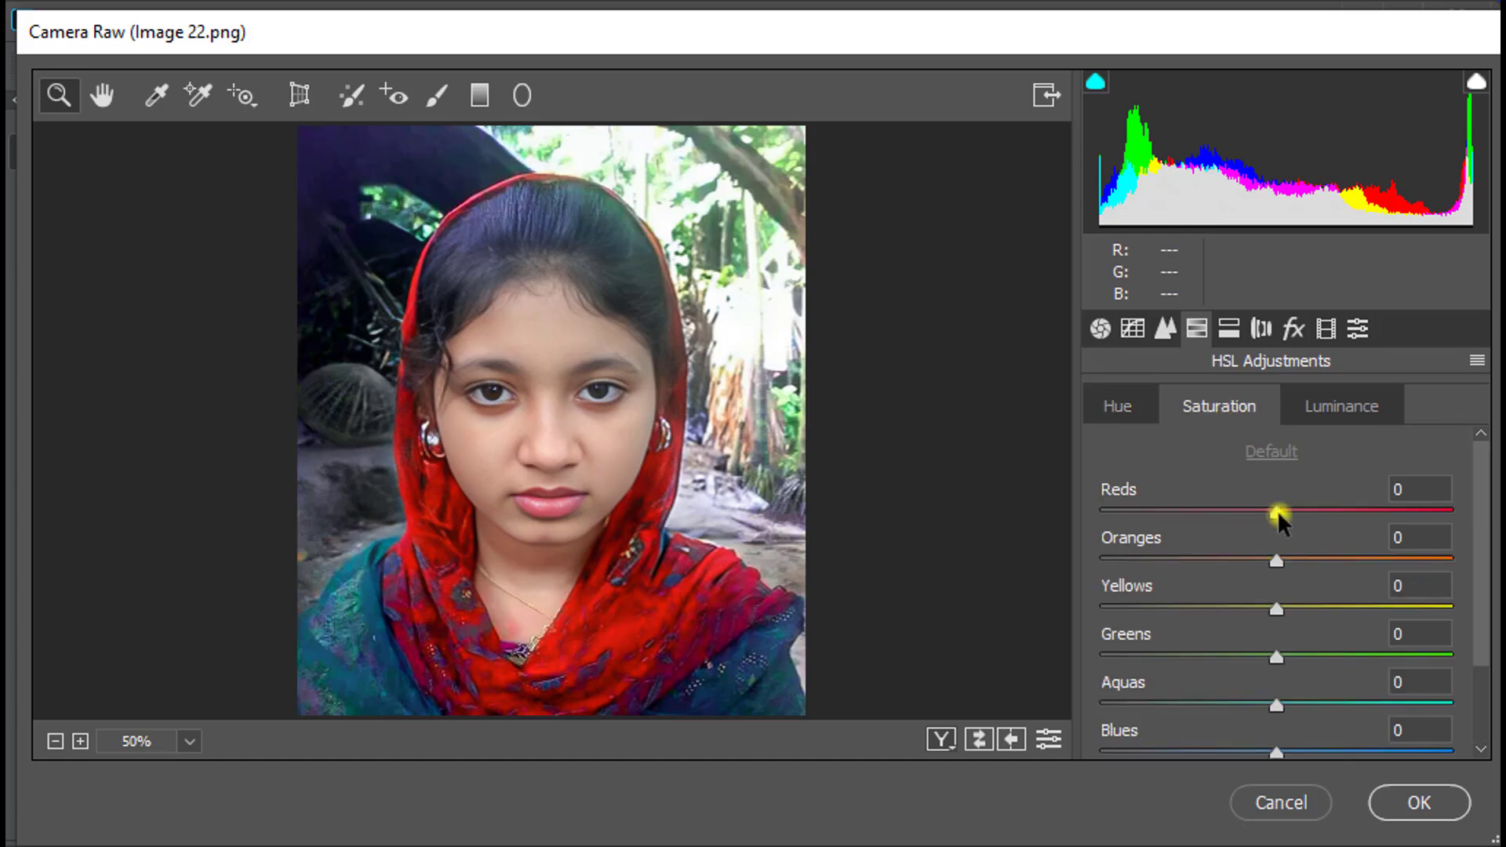
mouse_move(1278, 511)
mouse_down()
mouse_move(1260, 511)
mouse_move(1275, 514)
mouse_up()
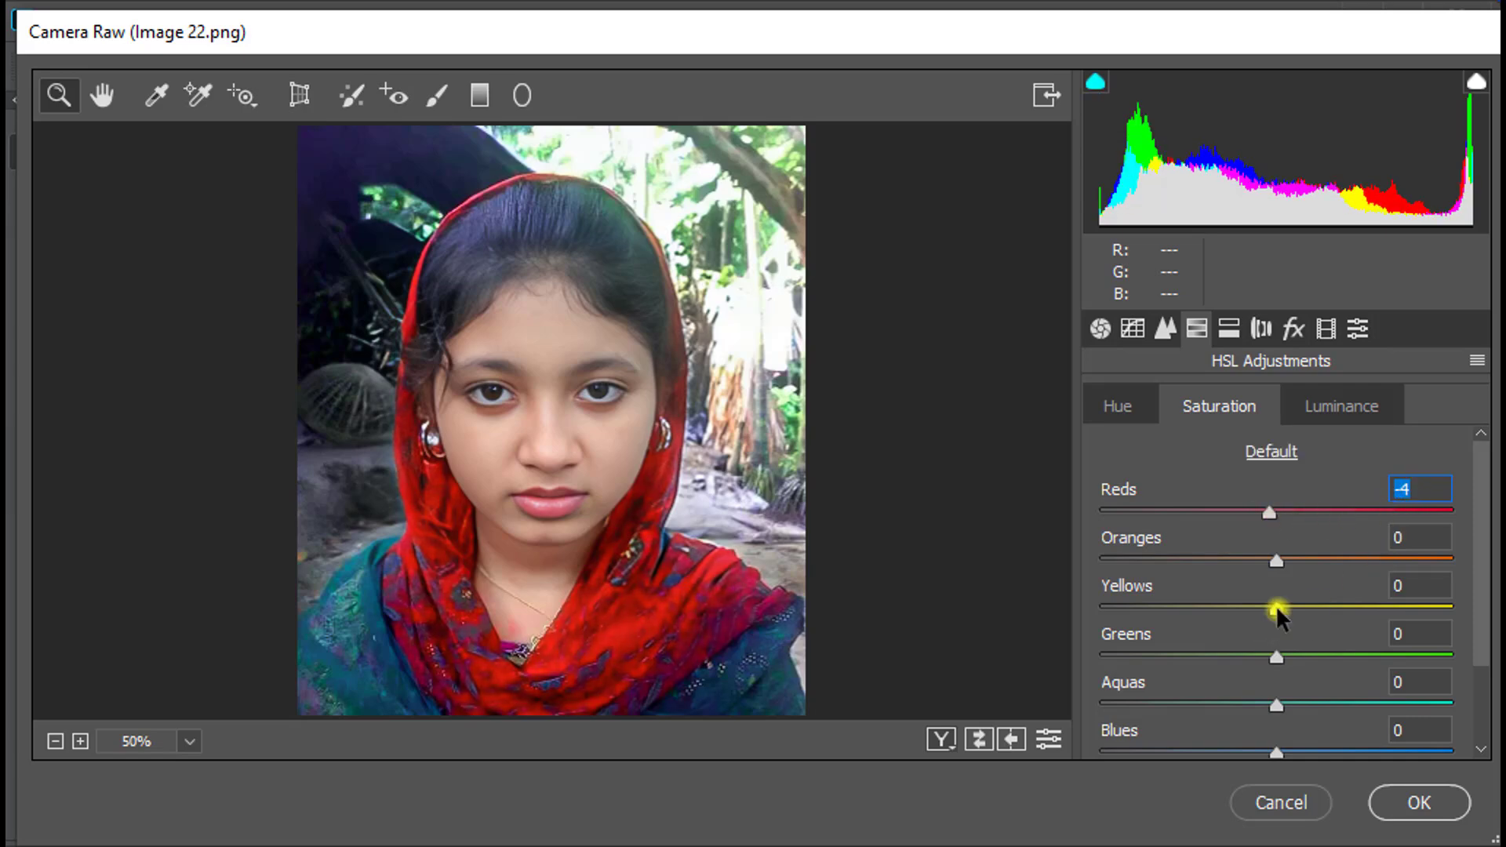
drag(1277, 563, 1294, 561)
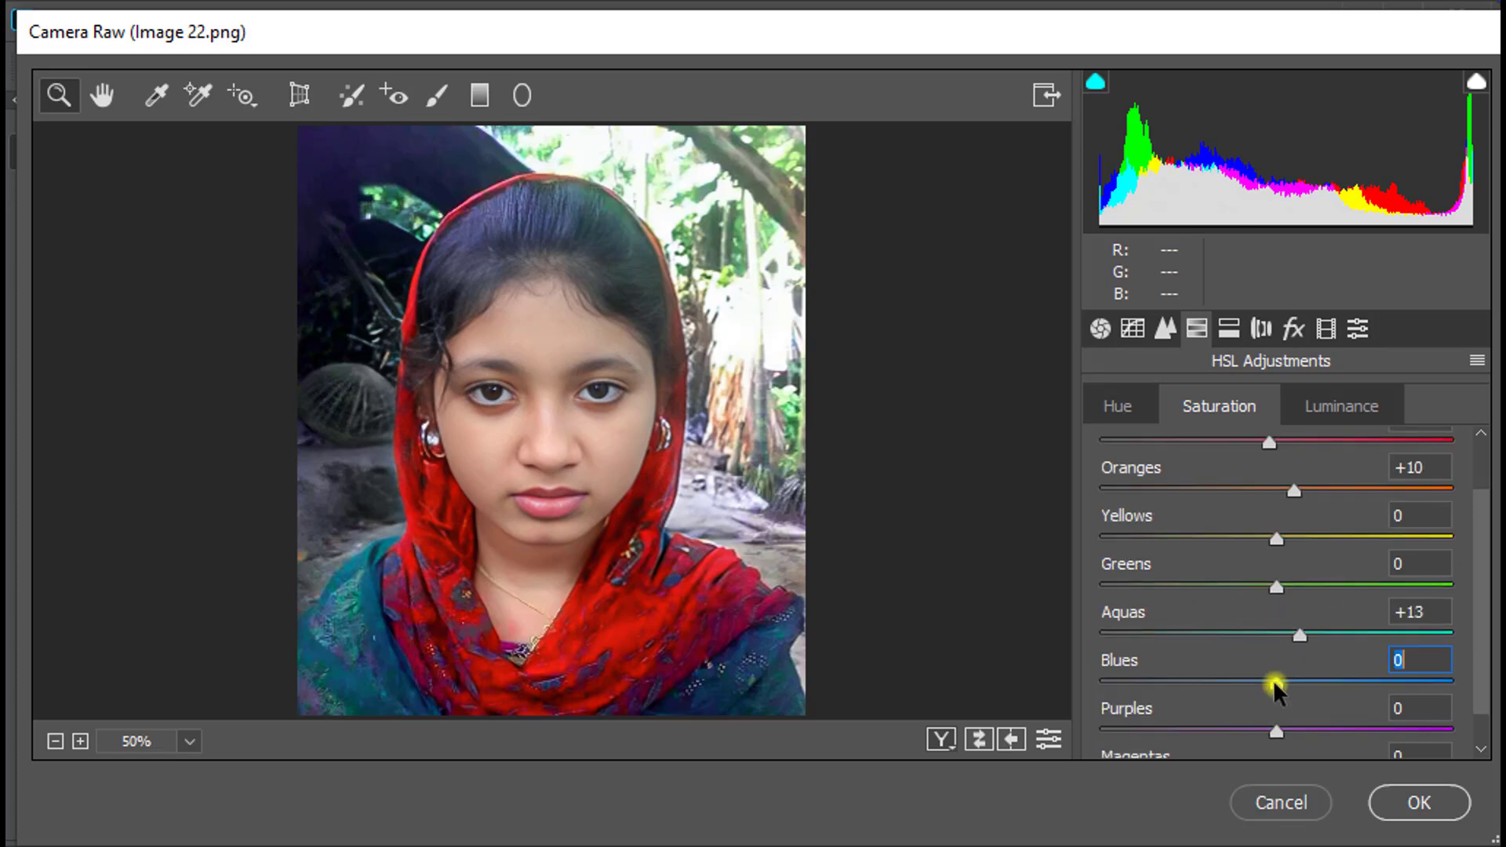
drag(1274, 689, 1296, 684)
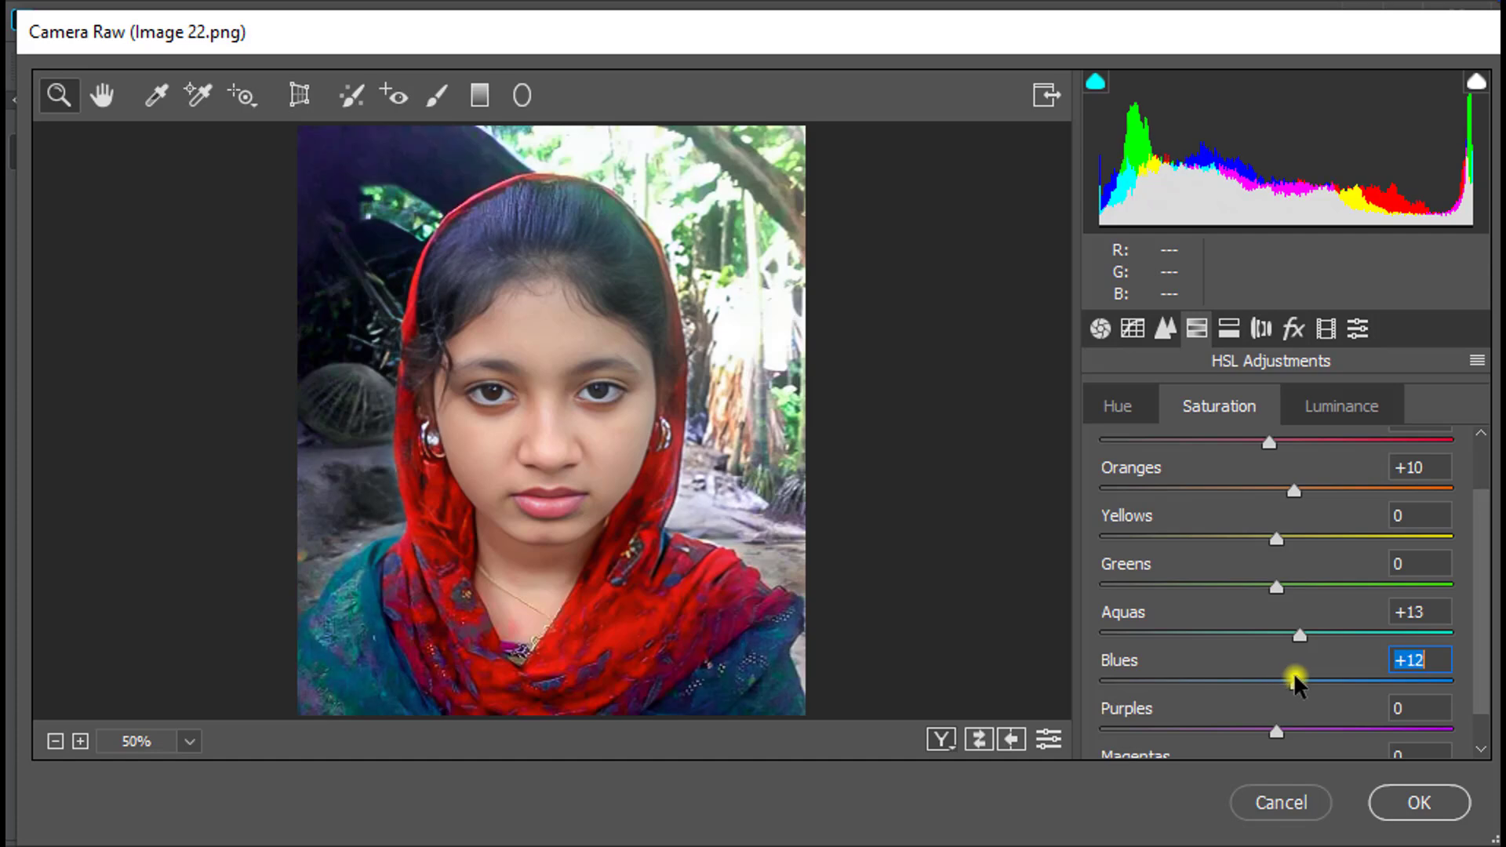
scroll(1333, 668, down, 1)
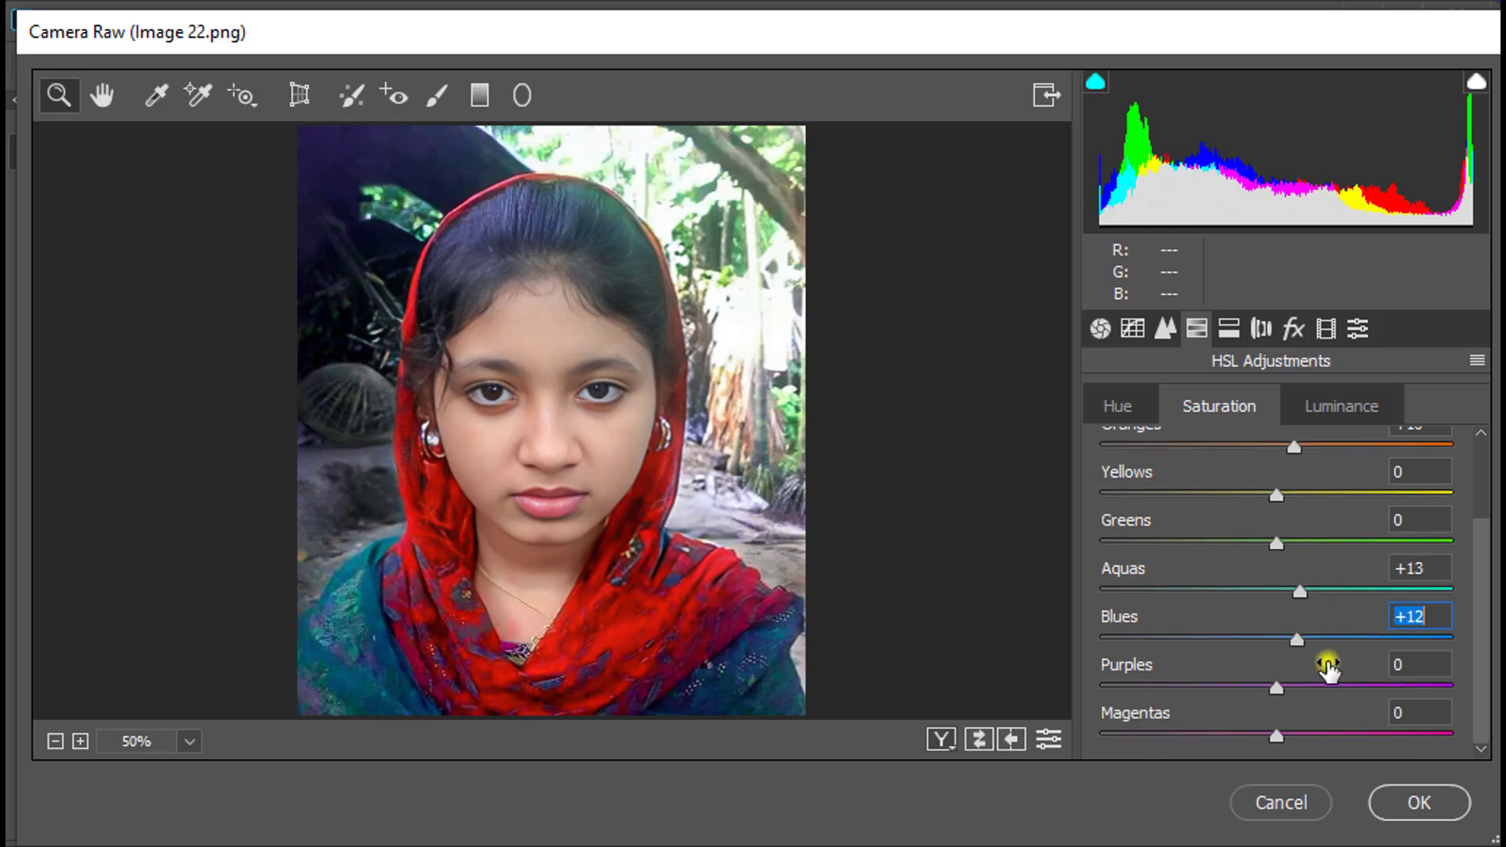
scroll(1123, 703, up, 2)
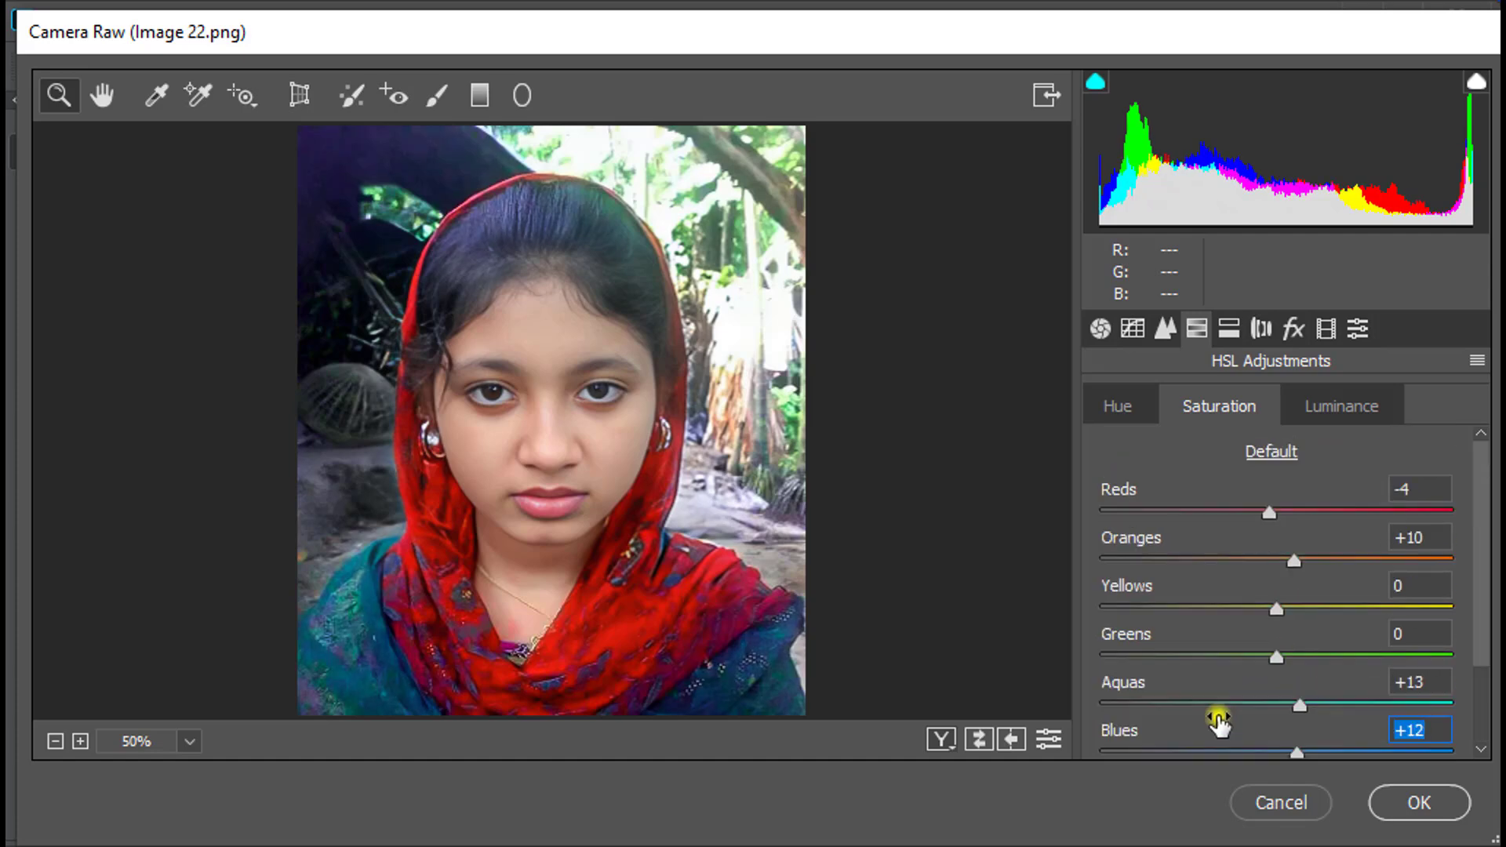
In the HSL Luminance adjustments, brighten Oranges slightly, set Aquas to +20 and set Blues to -3.
click(1347, 412)
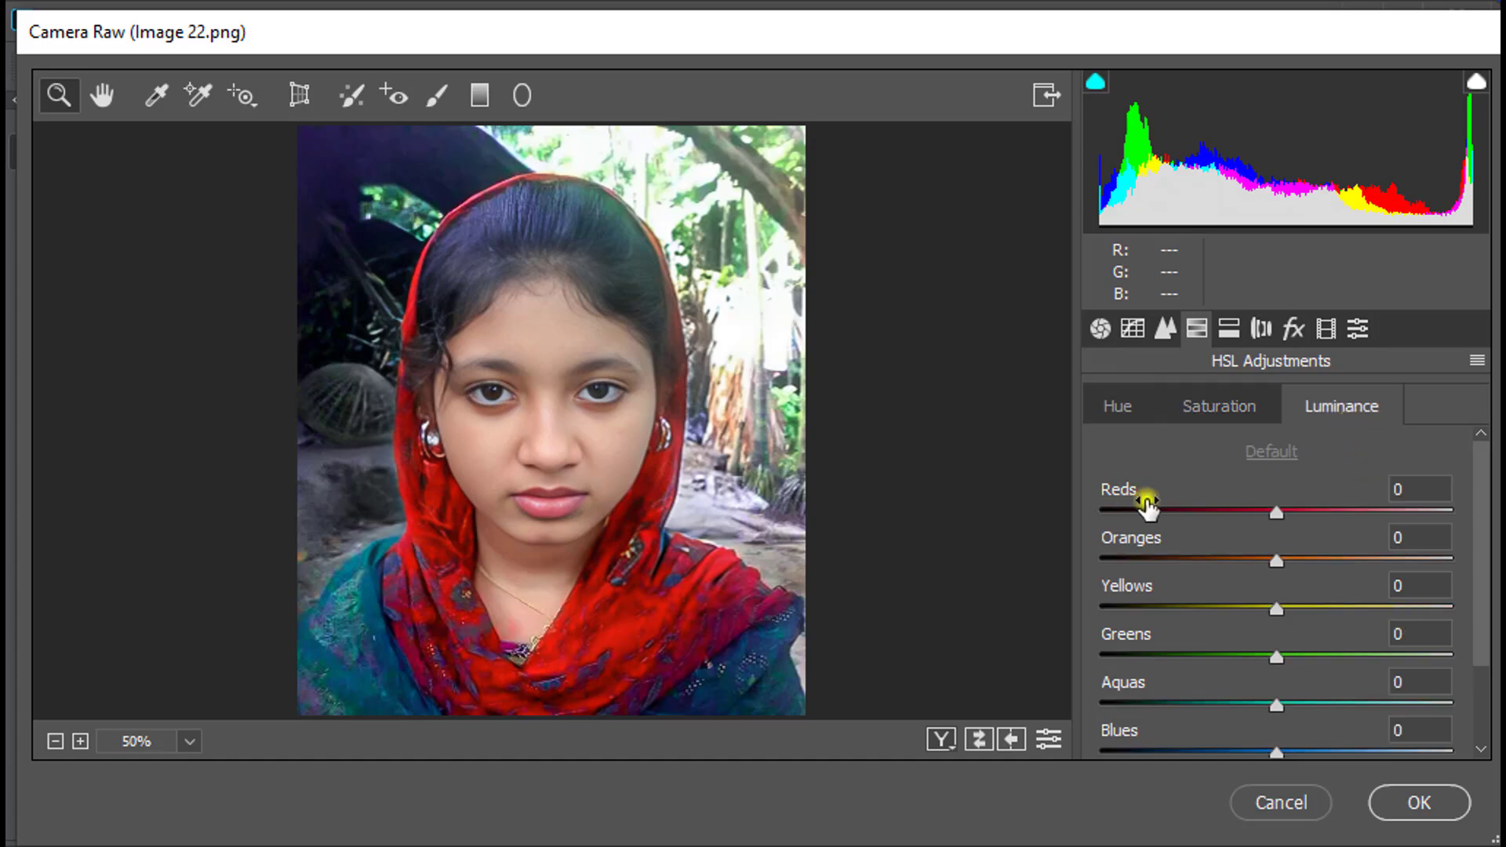
drag(1278, 510, 1294, 561)
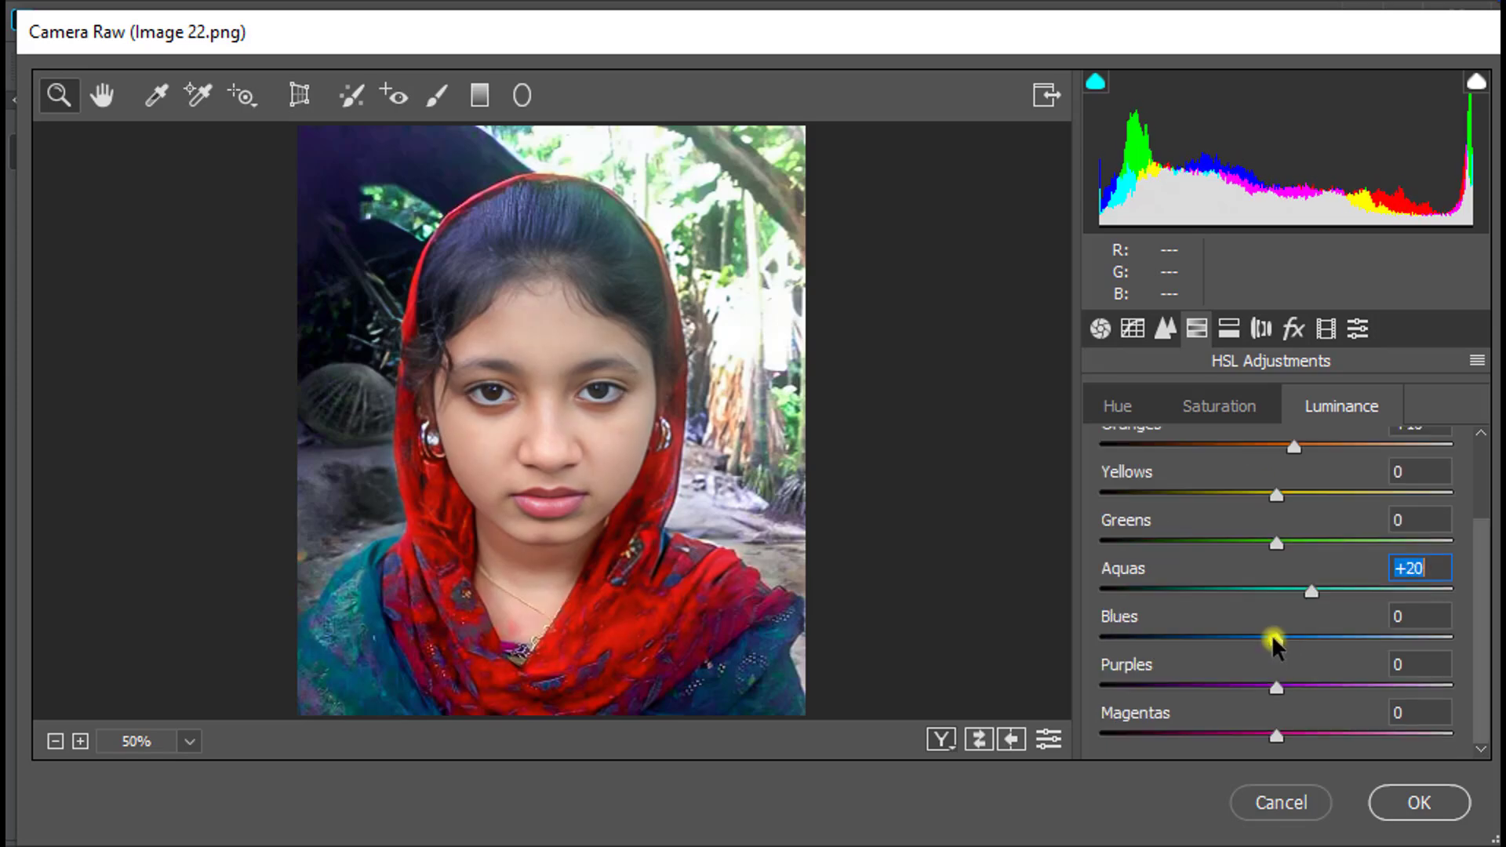
click(1273, 639)
mouse_move(1273, 637)
mouse_down()
mouse_move(1310, 633)
mouse_move(1244, 633)
mouse_move(1319, 633)
mouse_move(1269, 634)
mouse_up()
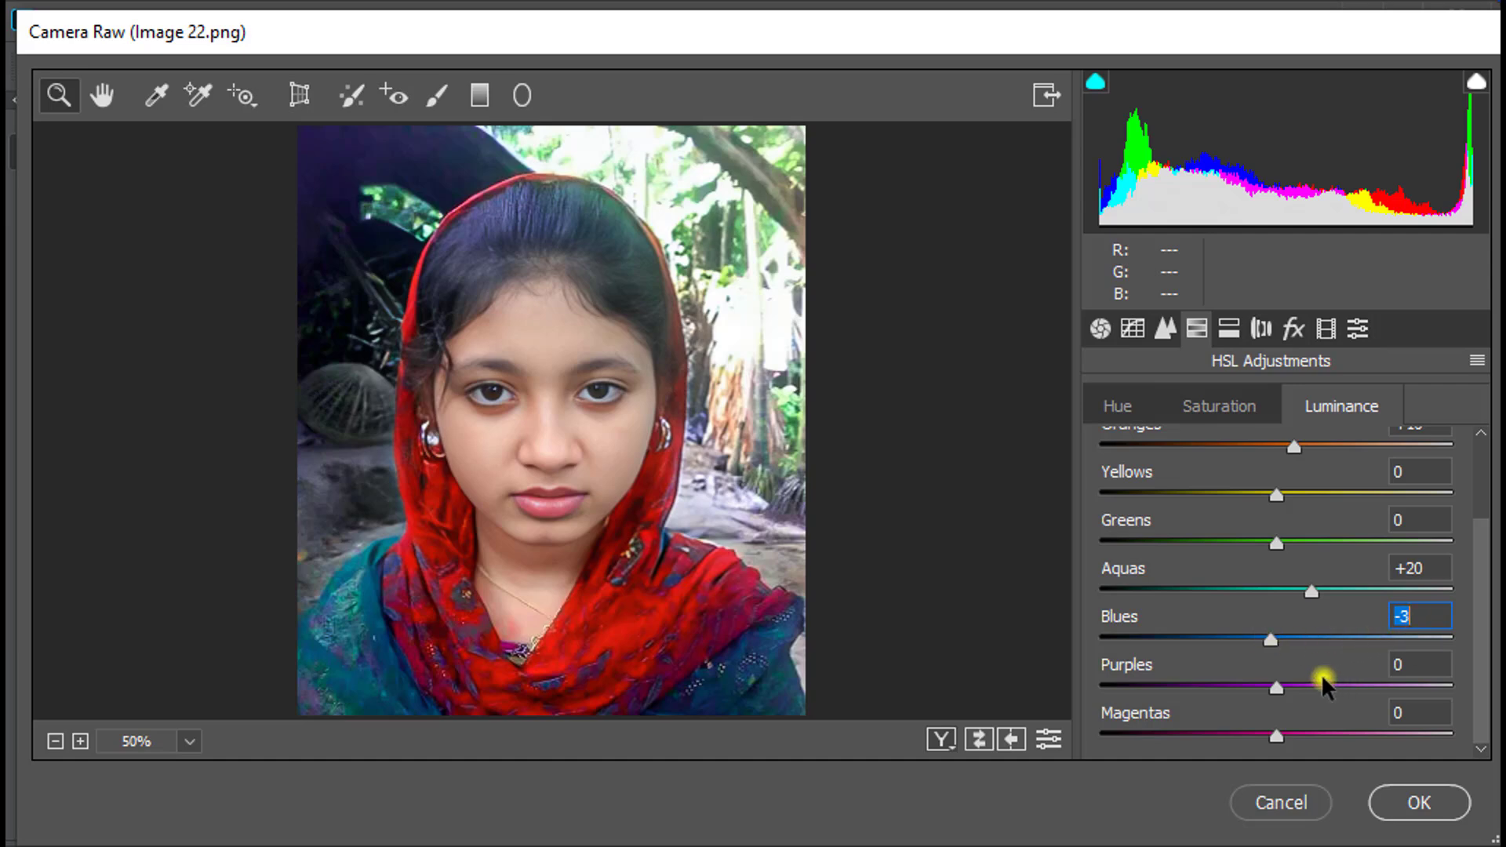
In the Calibration settings, set the Red Primary Hue to +4 and its Saturation to -10.
click(1322, 331)
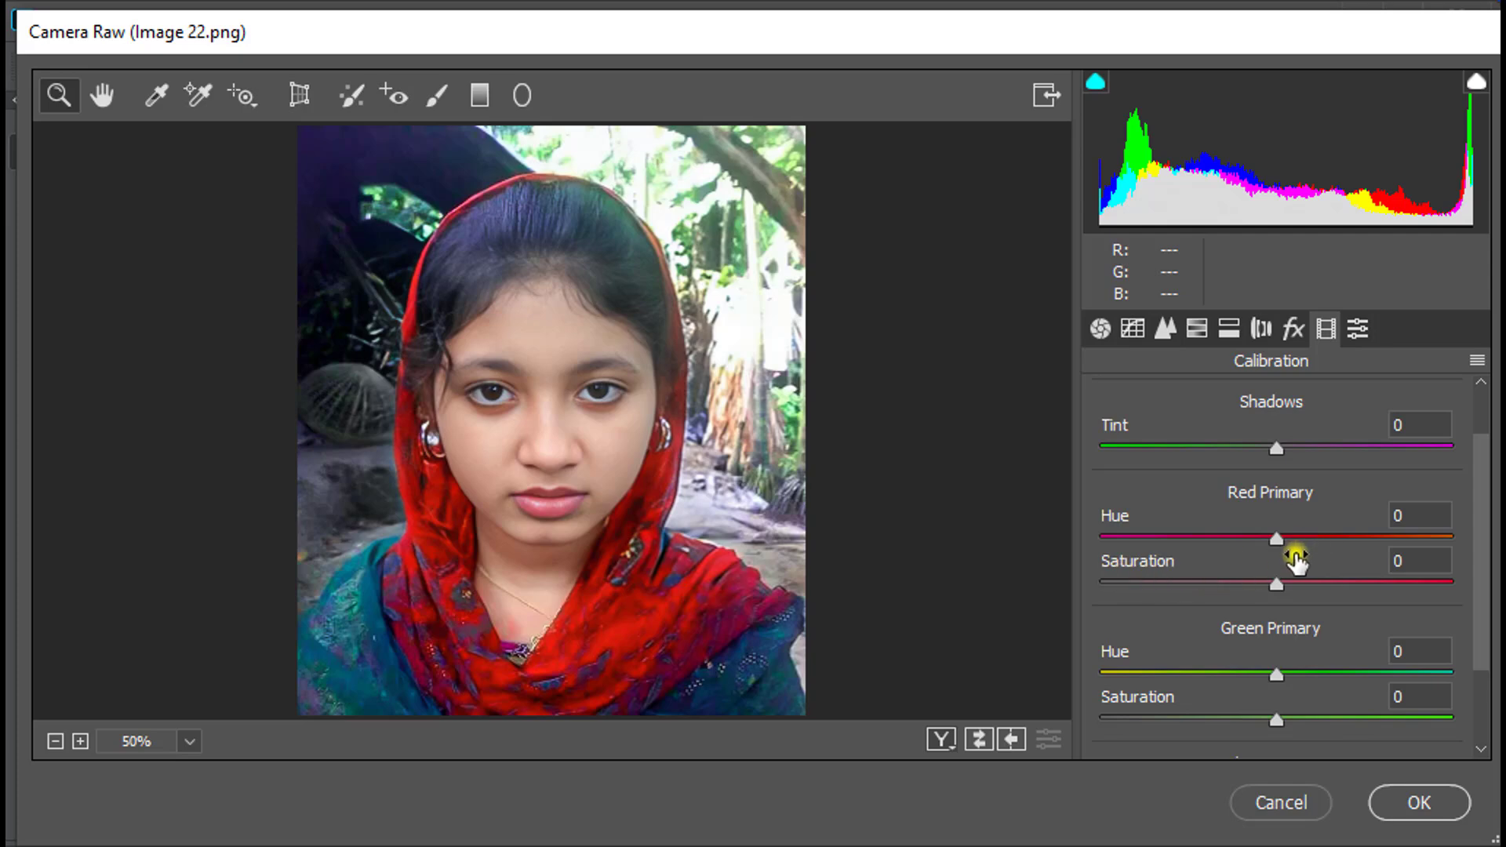
mouse_move(1276, 541)
mouse_down()
mouse_move(1298, 539)
mouse_move(1283, 540)
mouse_up()
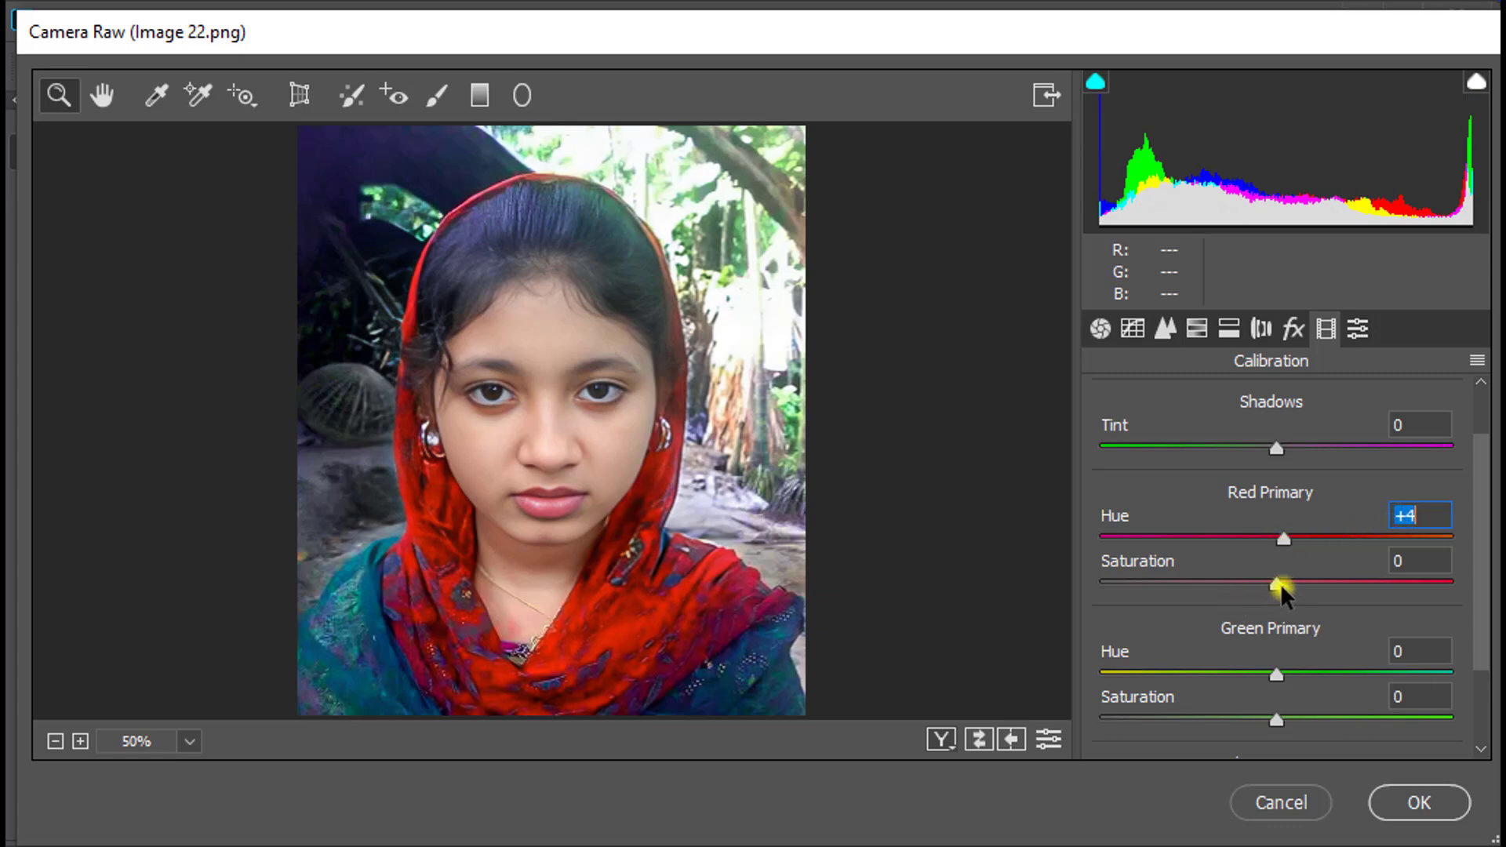
mouse_move(1280, 590)
mouse_down()
mouse_move(1244, 587)
mouse_move(1280, 590)
mouse_move(1258, 585)
mouse_up()
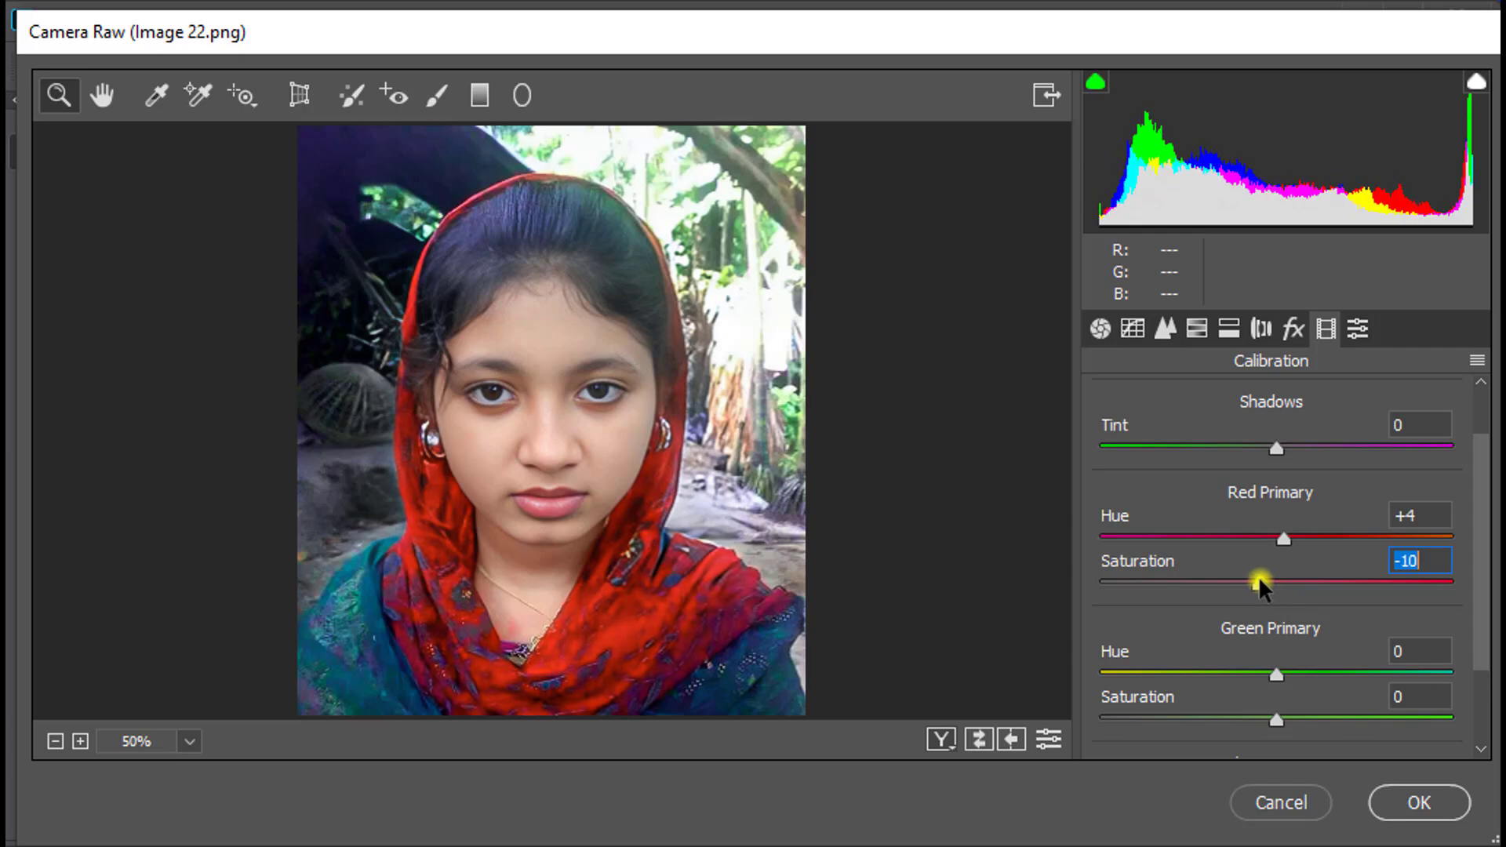
Set the Blue Primary Hue to +3 and its Saturation to -10.
scroll(1267, 628, down, 1)
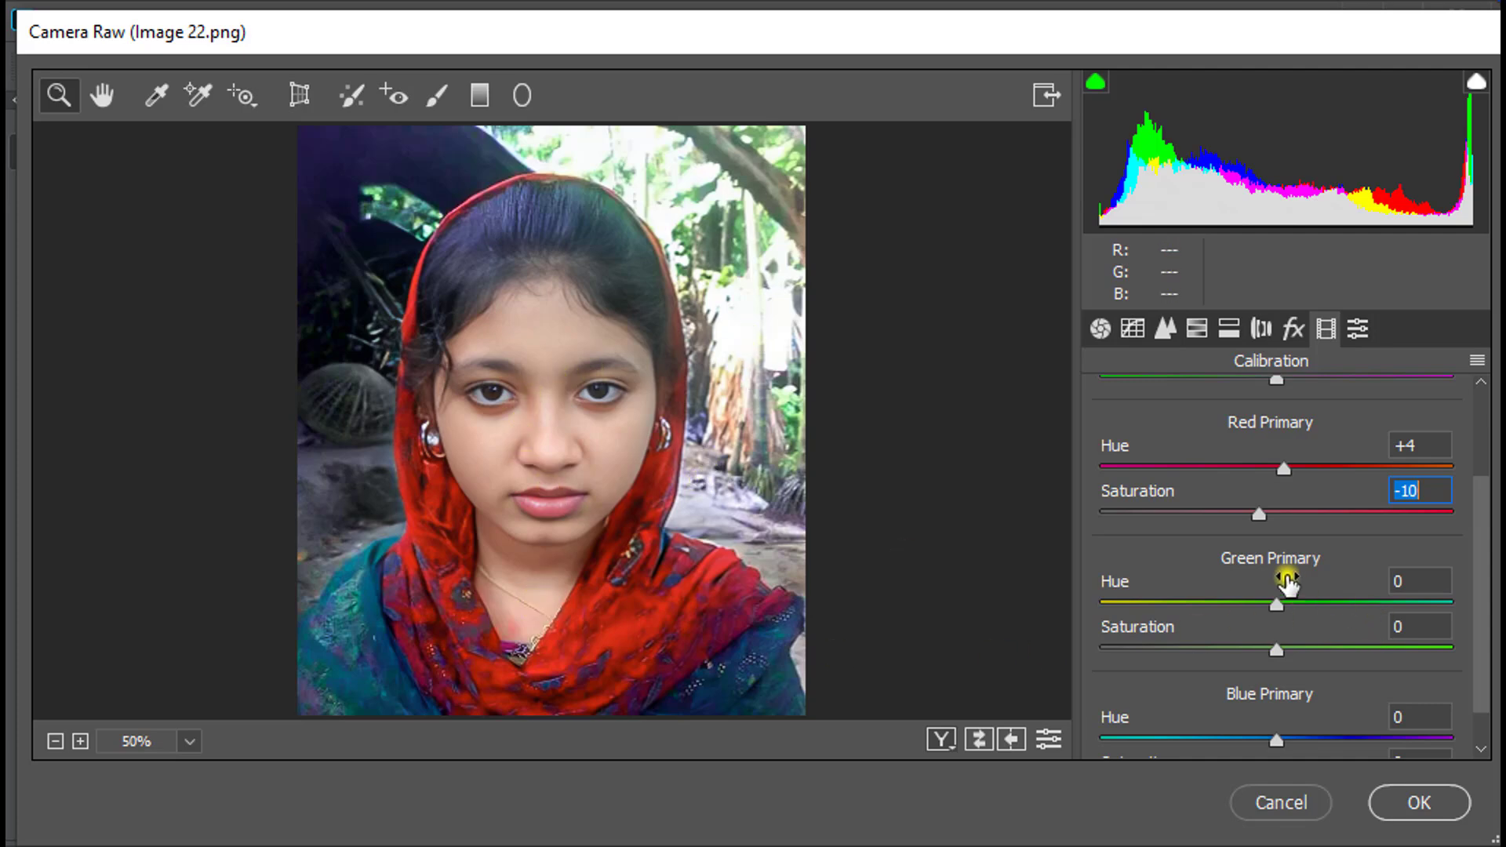
scroll(1272, 576, down, 1)
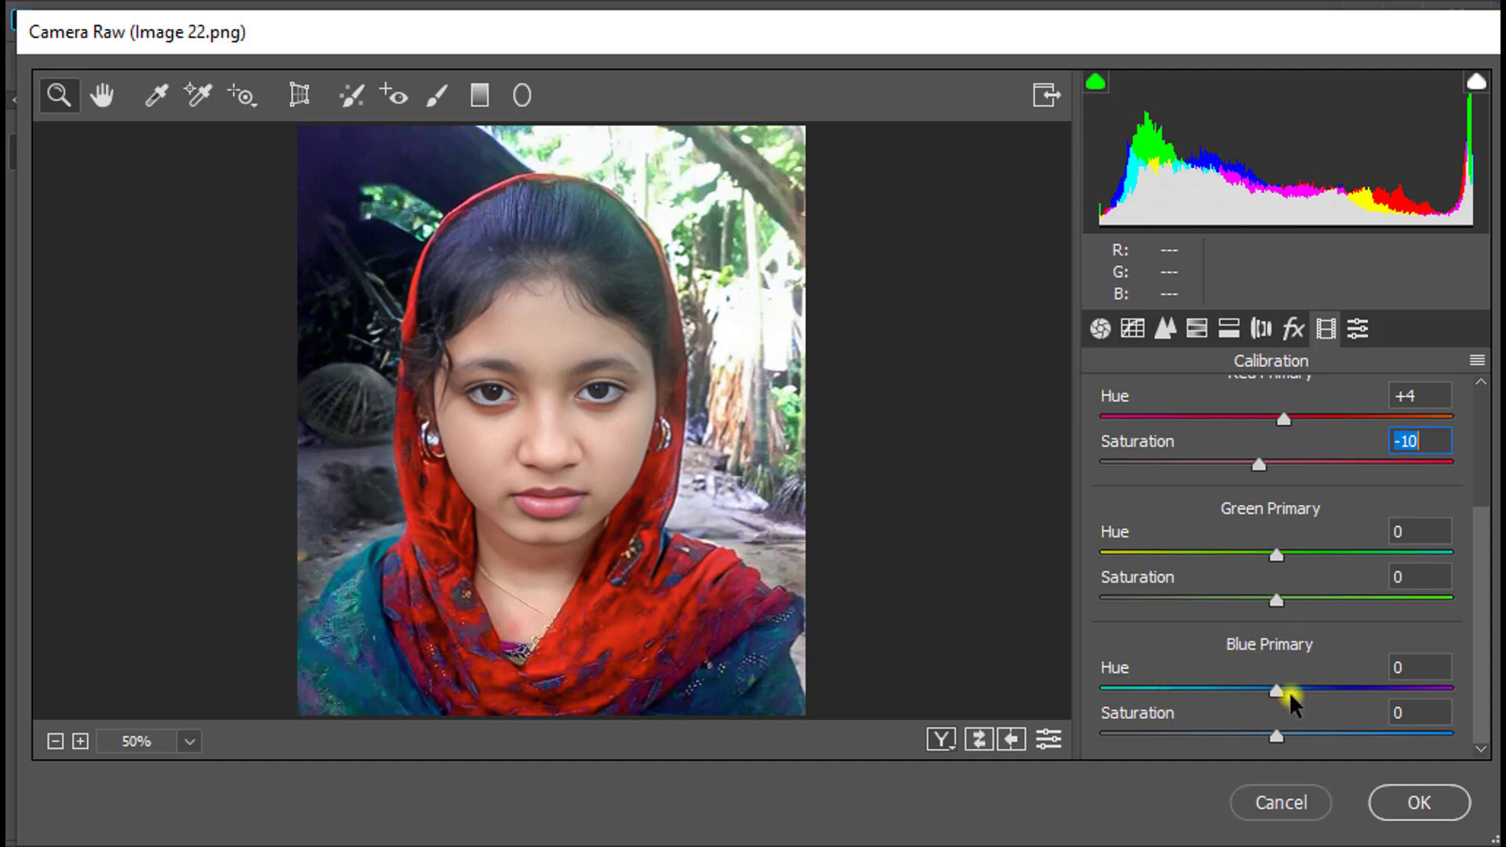
drag(1277, 692, 1285, 710)
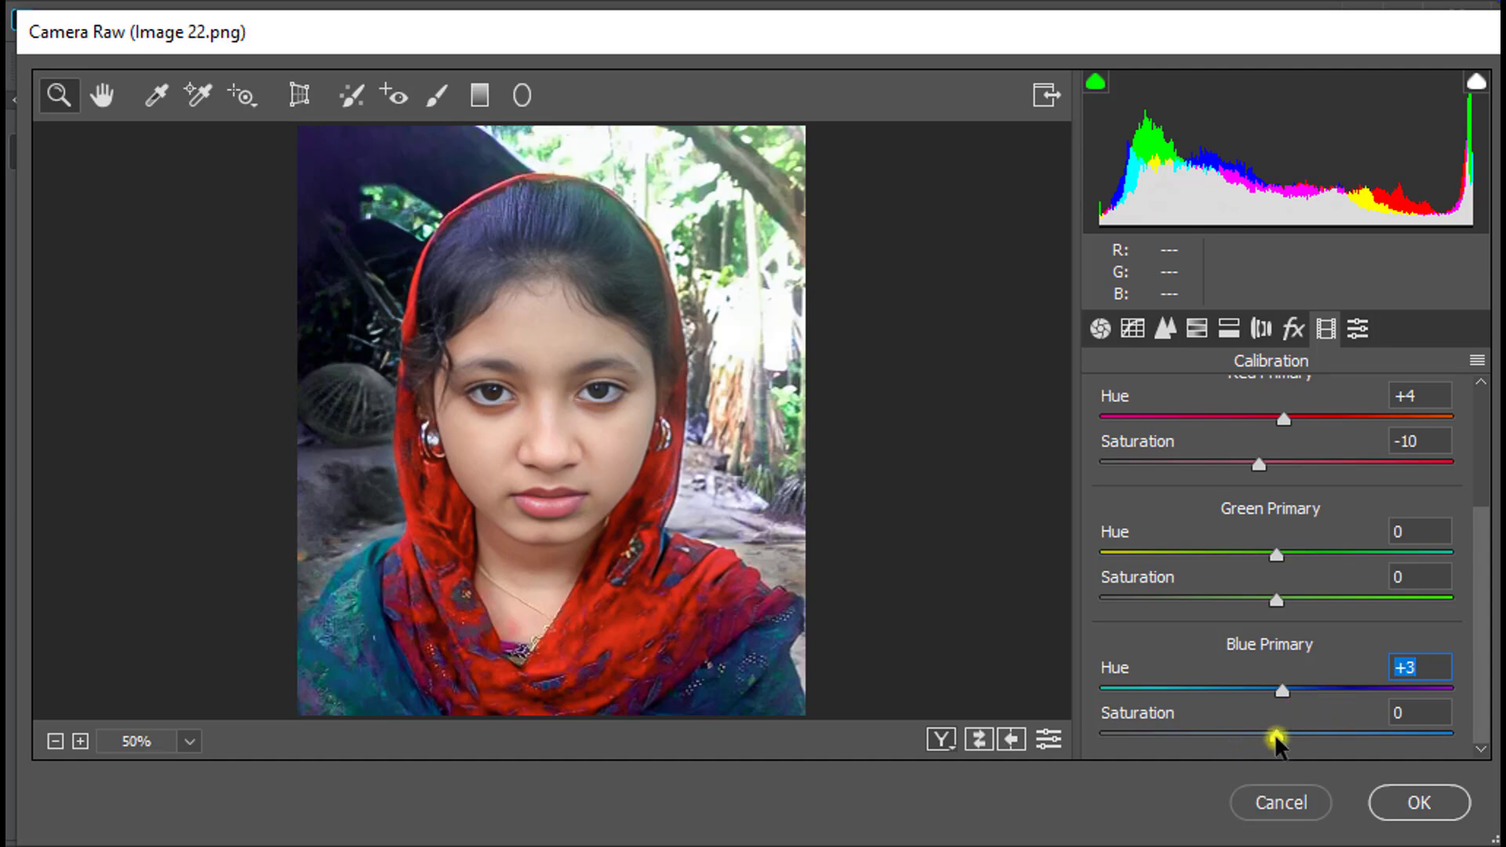
mouse_move(1276, 737)
mouse_down()
mouse_move(1231, 733)
mouse_move(1268, 736)
mouse_move(1256, 742)
mouse_up()
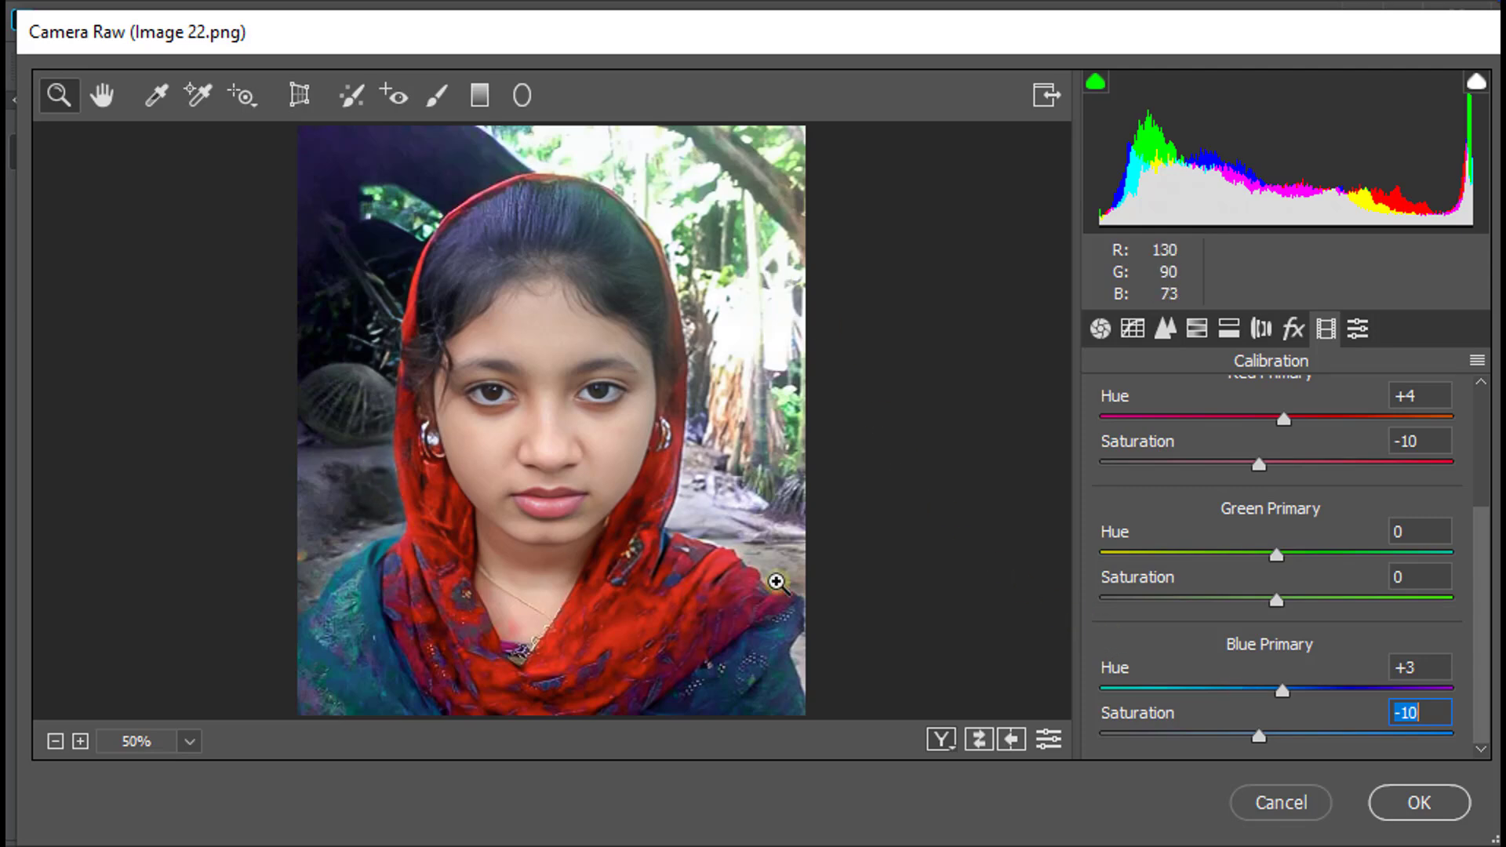
Apply the Camera Raw adjustments and compare the retouched Image 22.png with the original Image 22.jpg.
click(1420, 804)
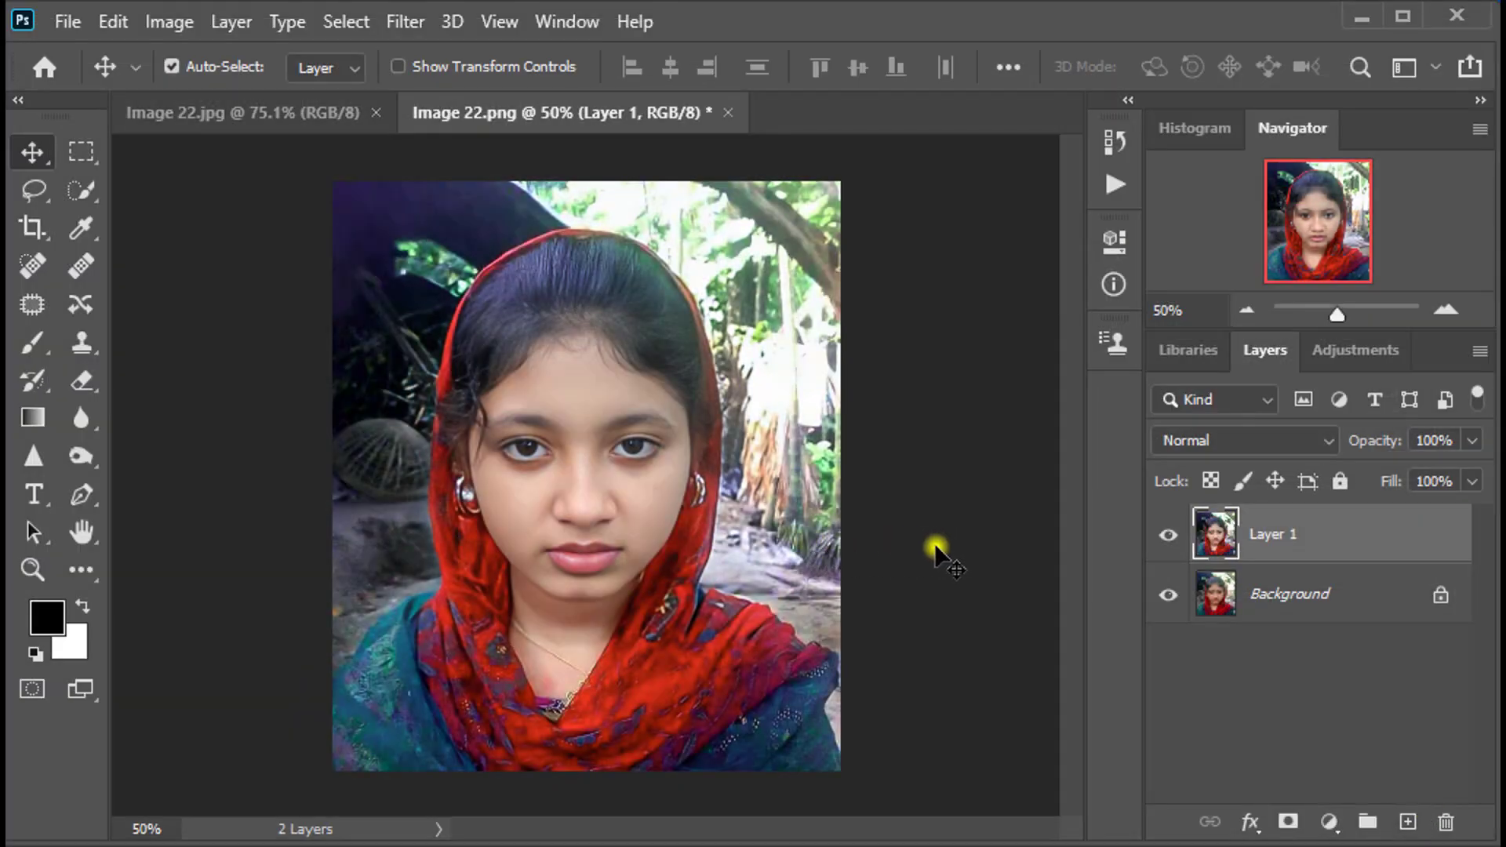
click(352, 117)
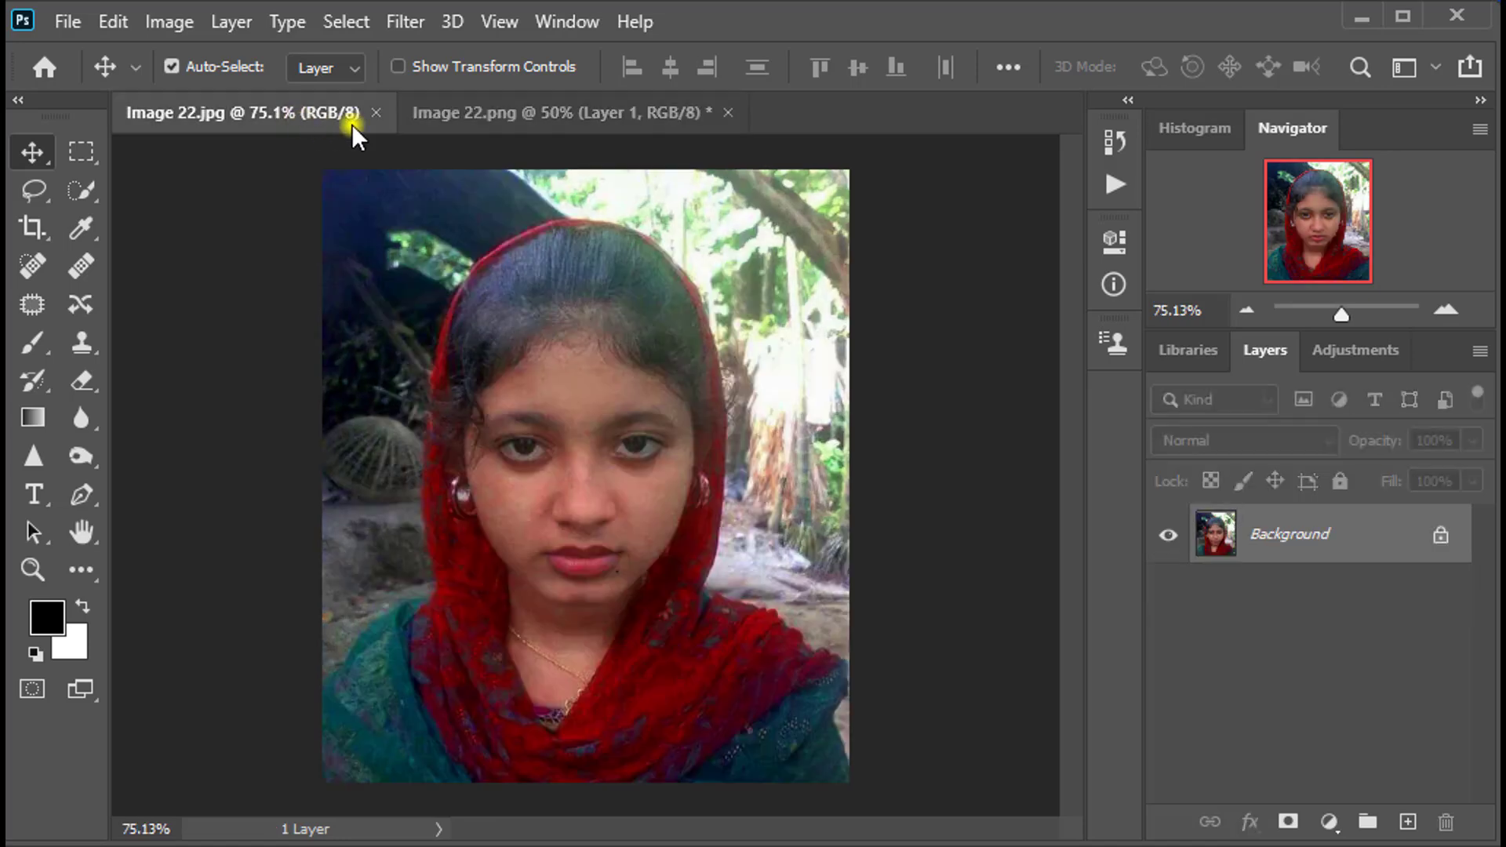
click(520, 118)
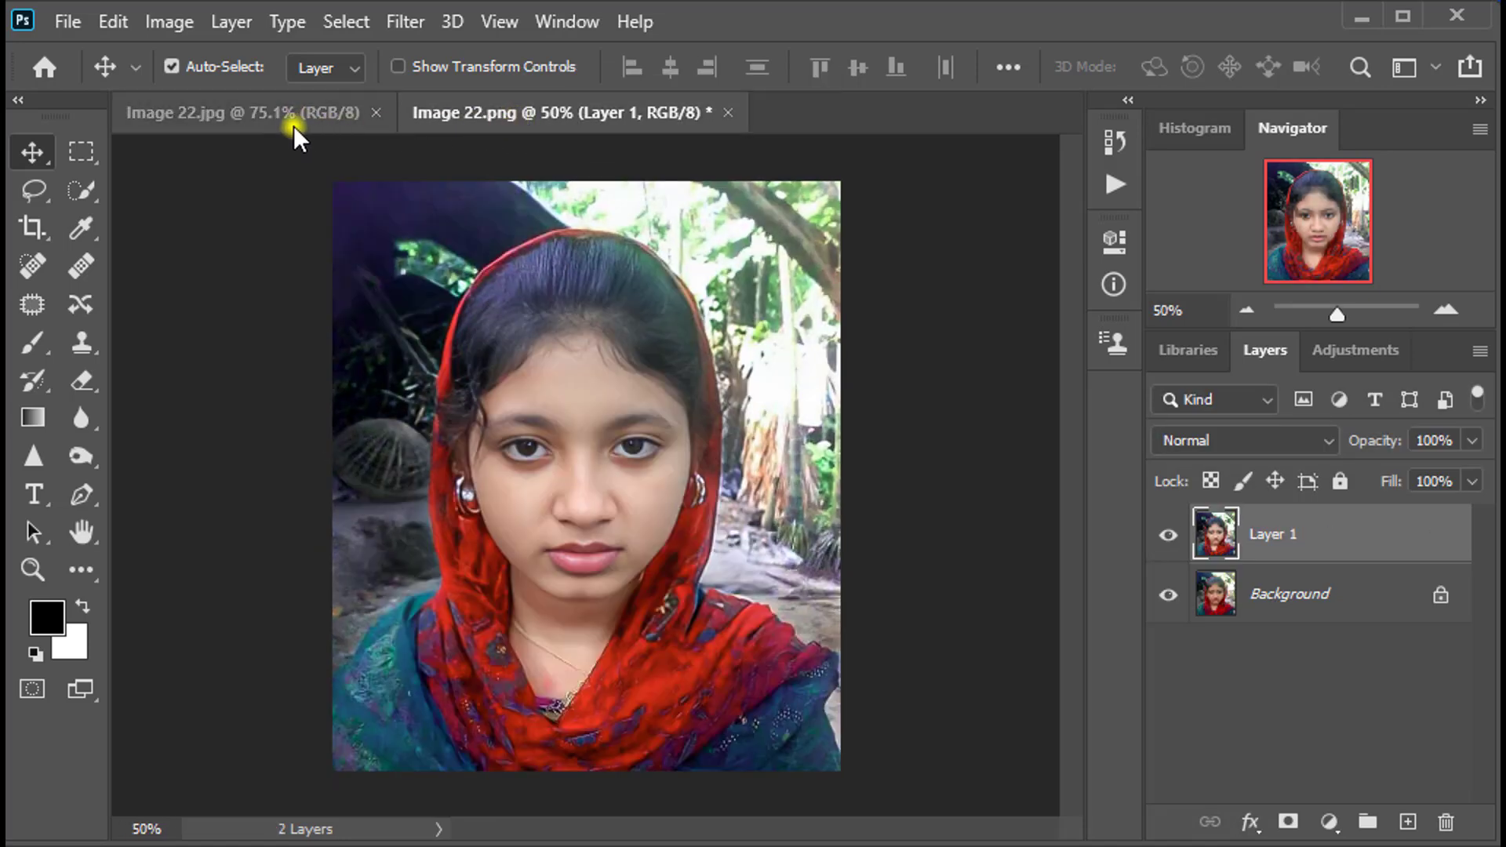
click(287, 123)
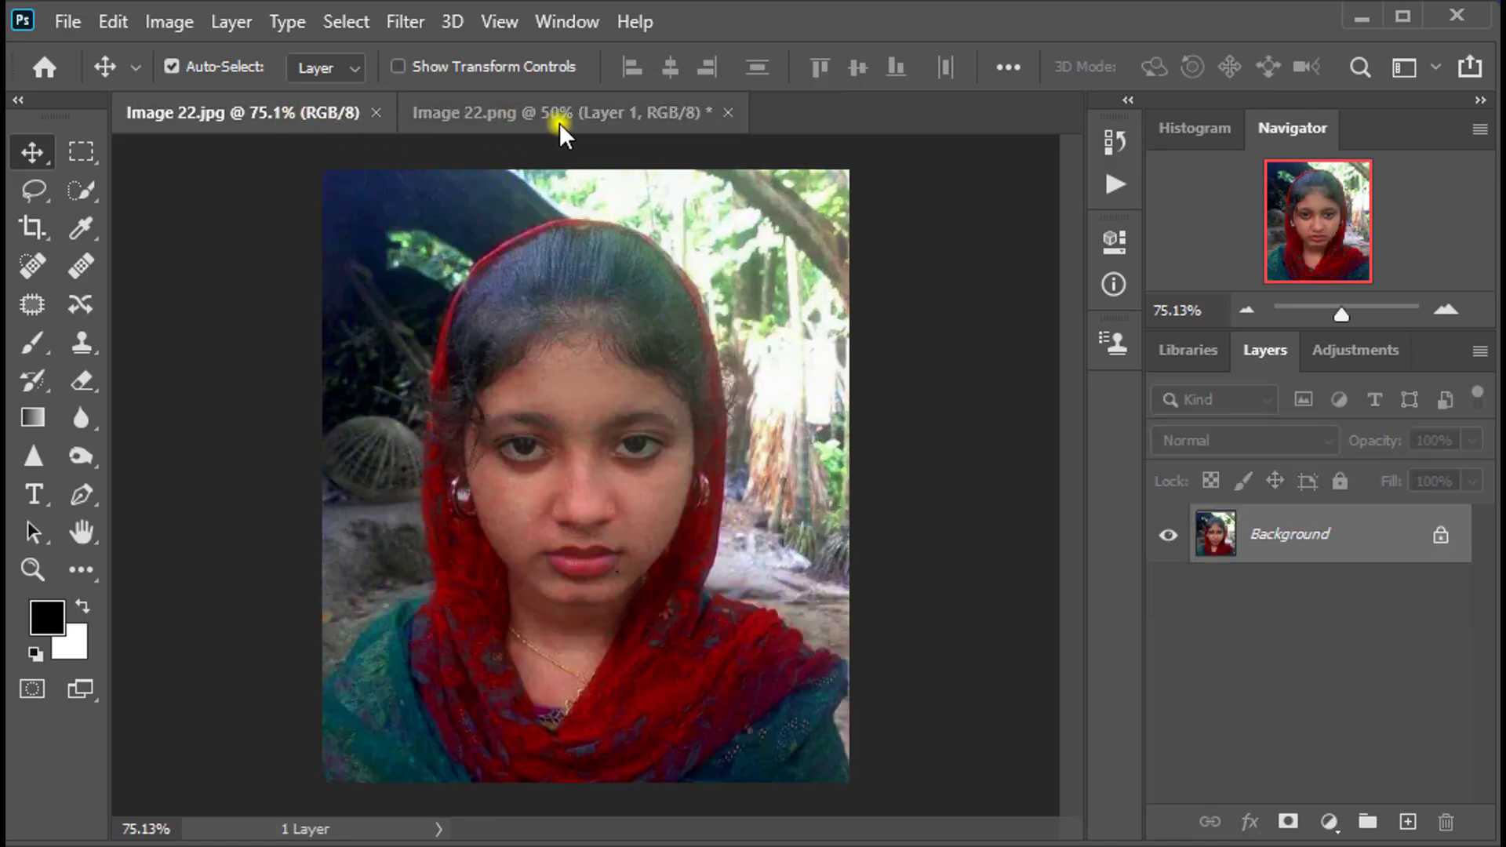
click(559, 123)
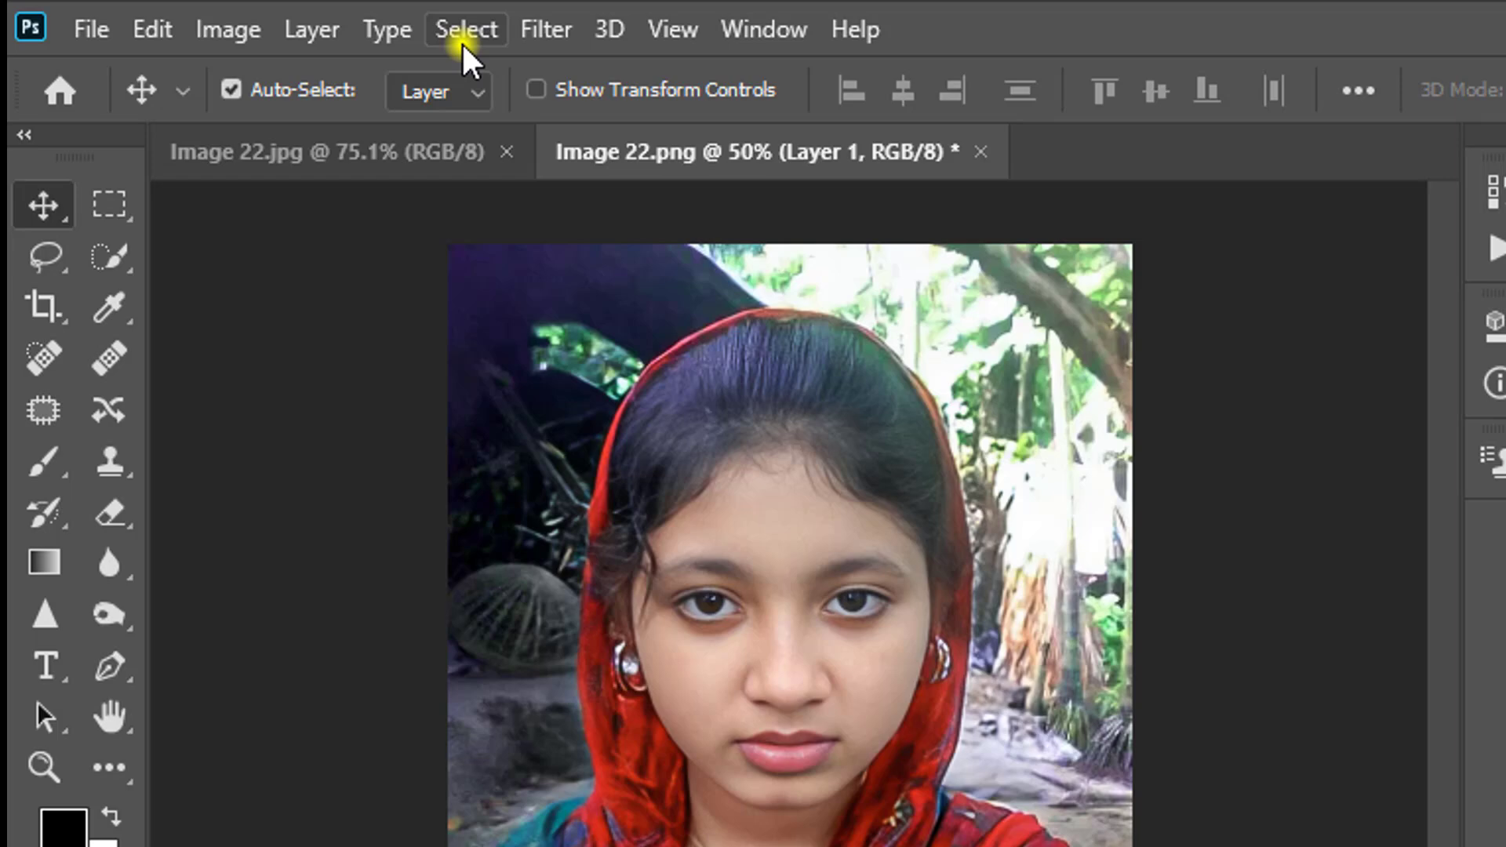
Select the subject of the portrait automatically and copy it from Layer 1 onto a new layer.
click(463, 34)
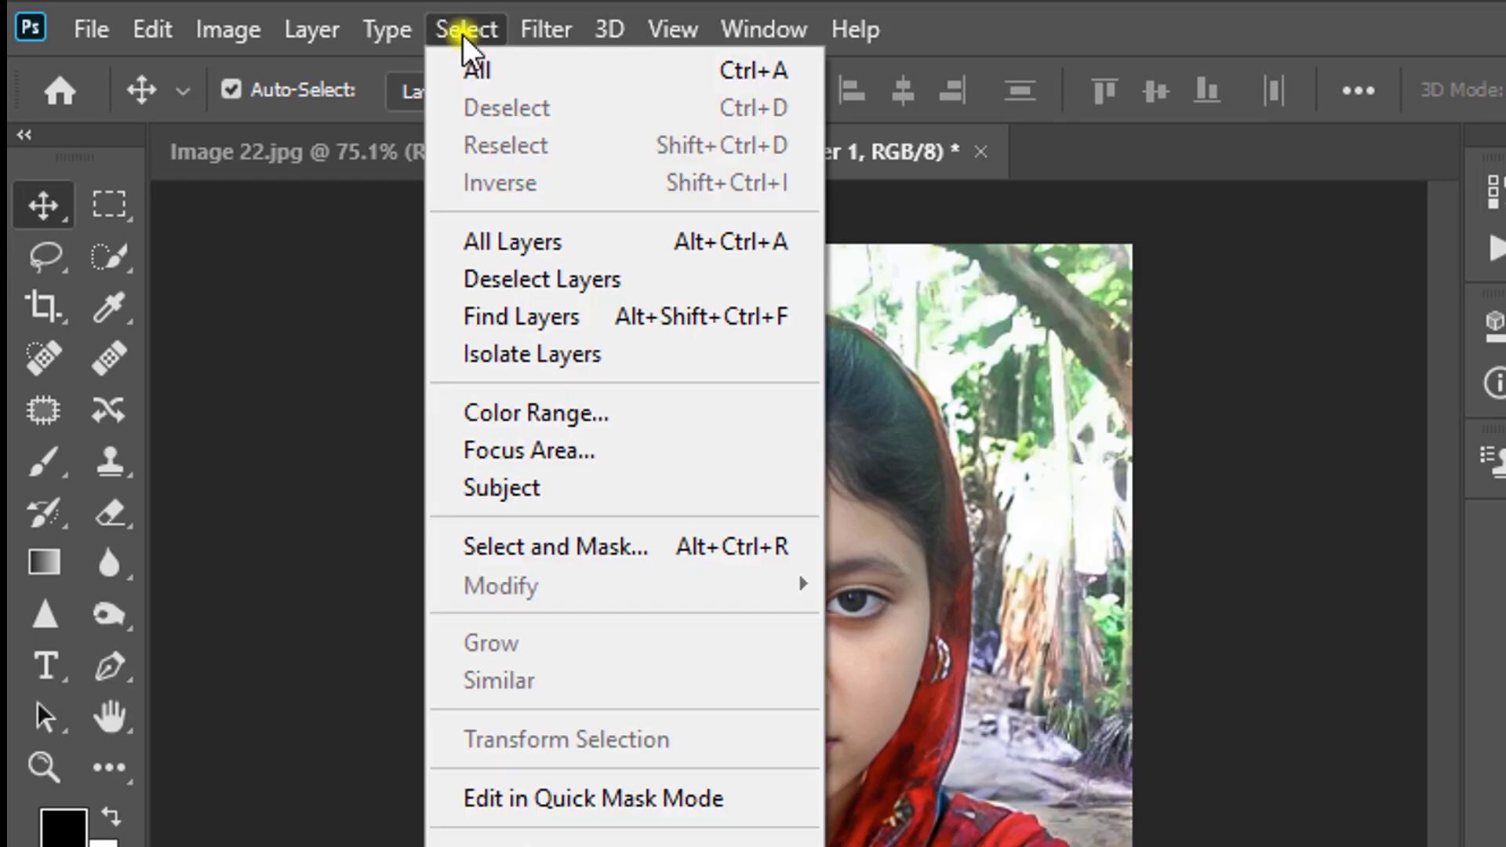
click(571, 487)
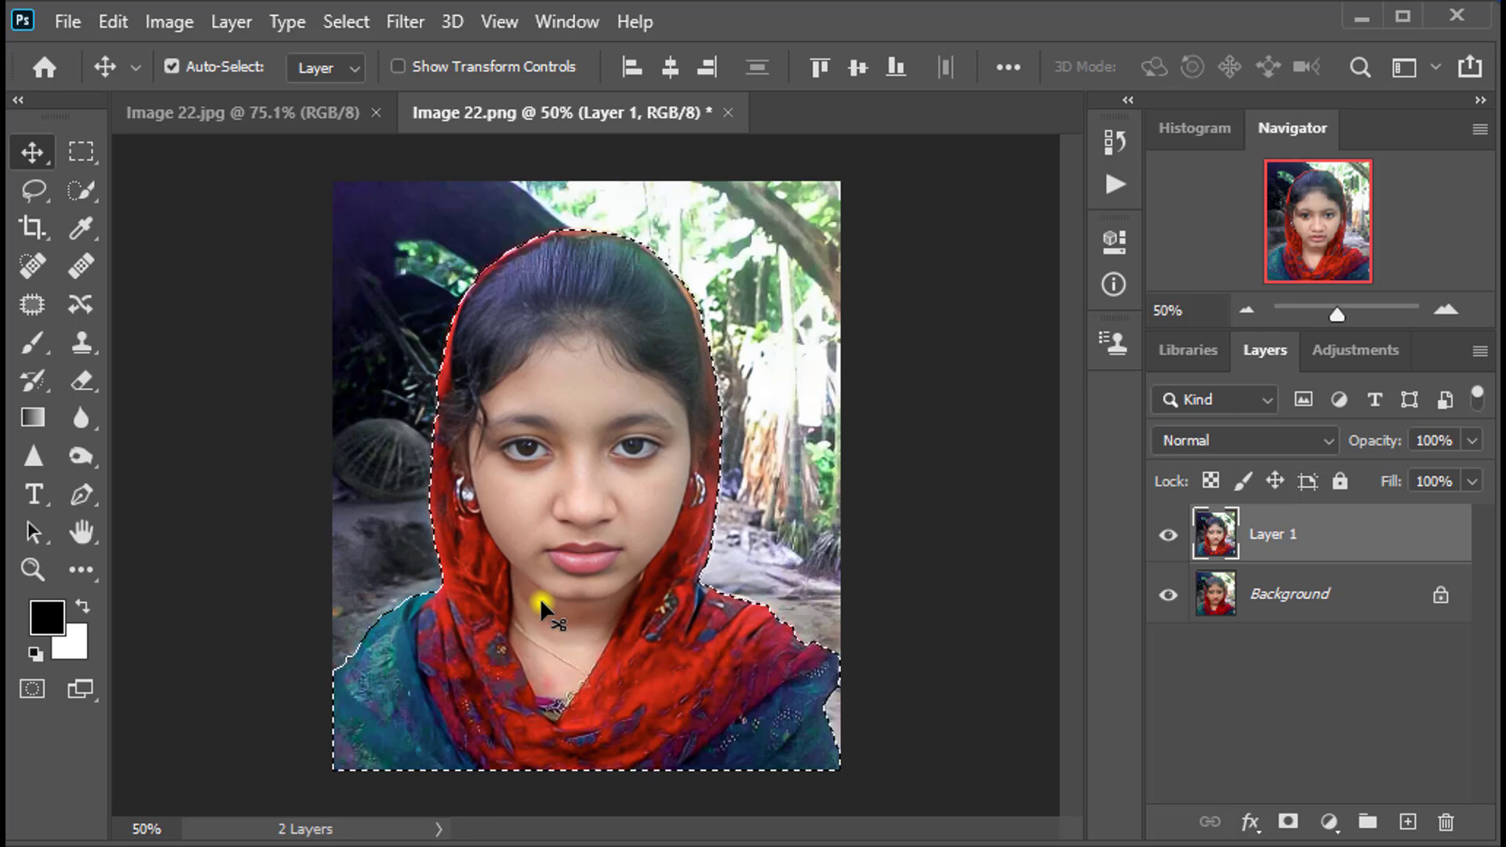
key(ctrl+j)
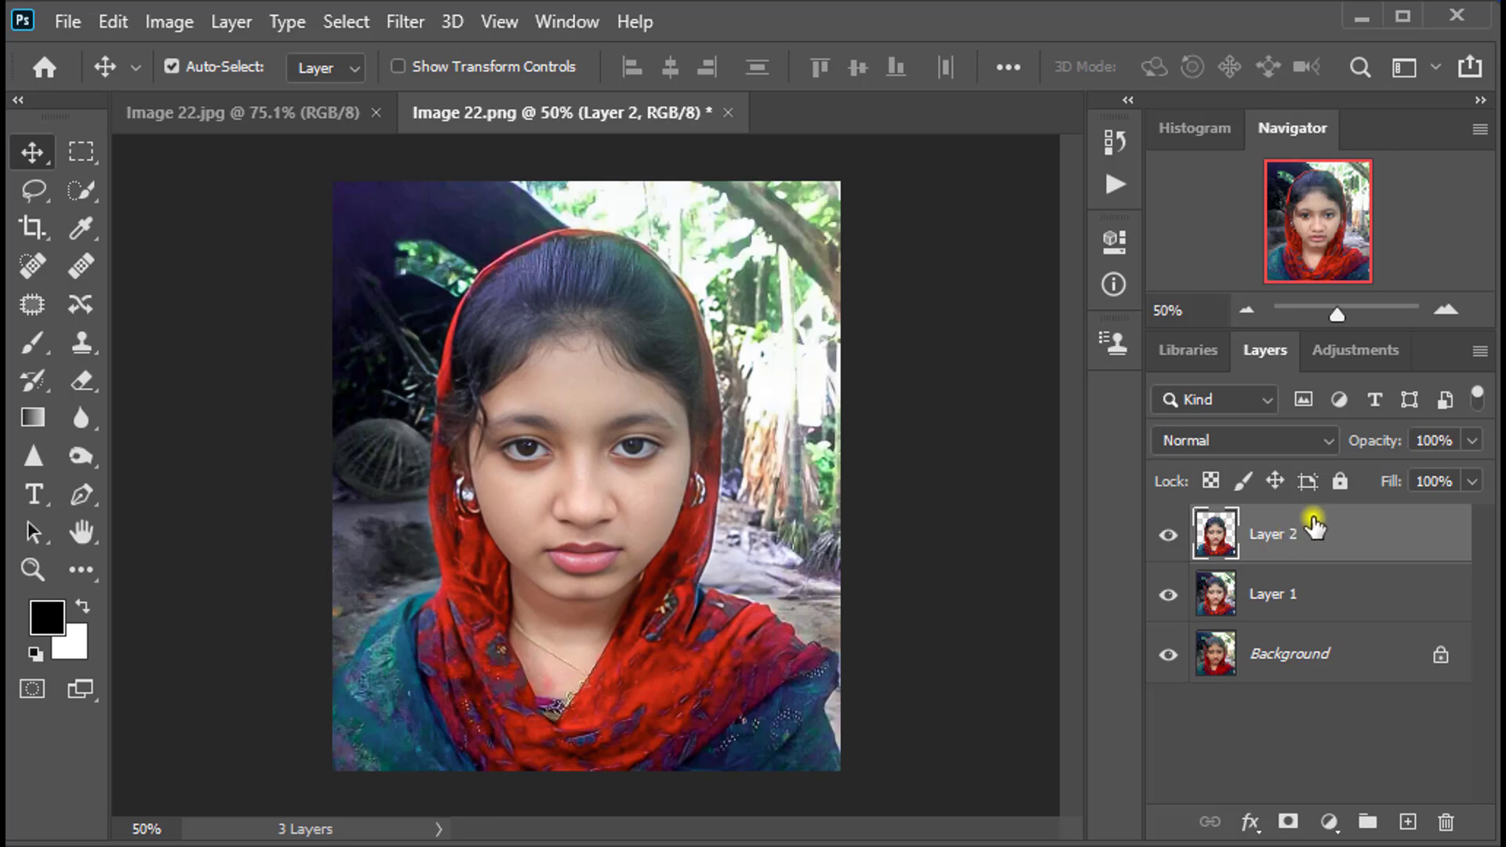
Apply a Gaussian Blur with a radius of about 9 pixels to Layer 1, and merge the subject cutout layer down into it.
click(1335, 597)
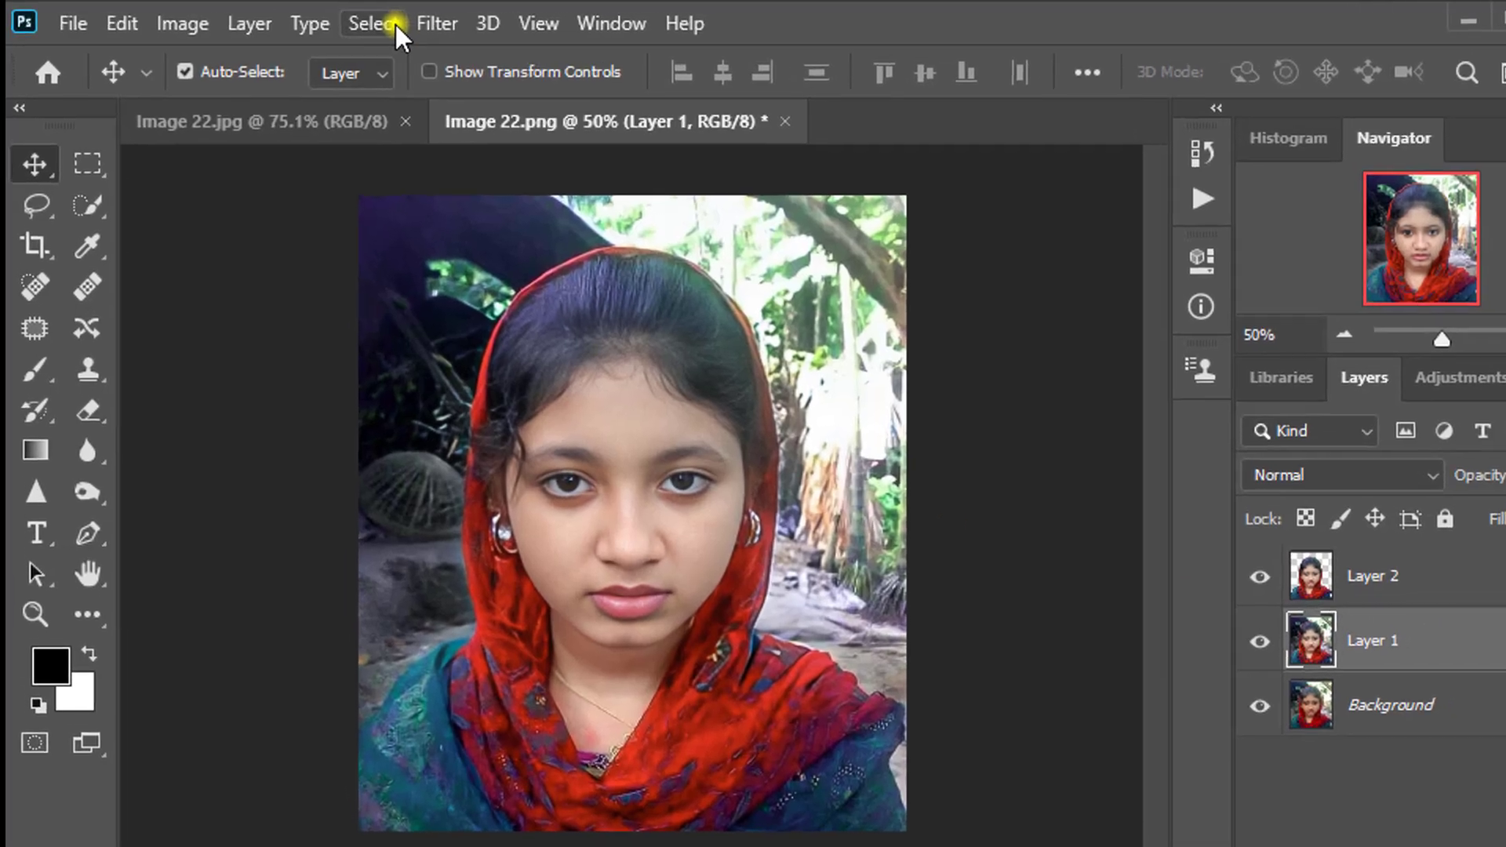
click(405, 22)
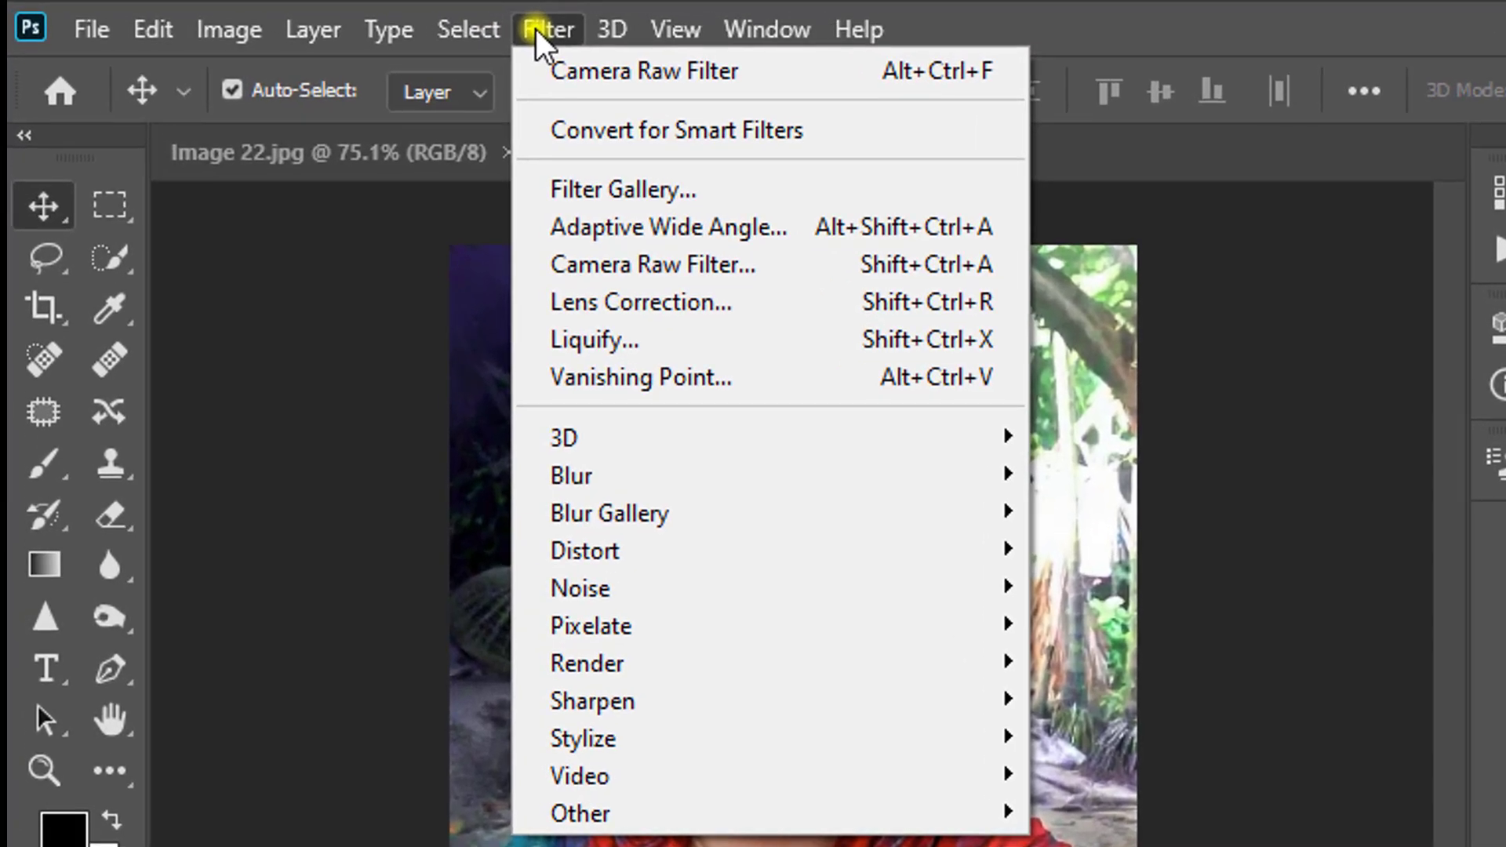
mouse_move(585, 473)
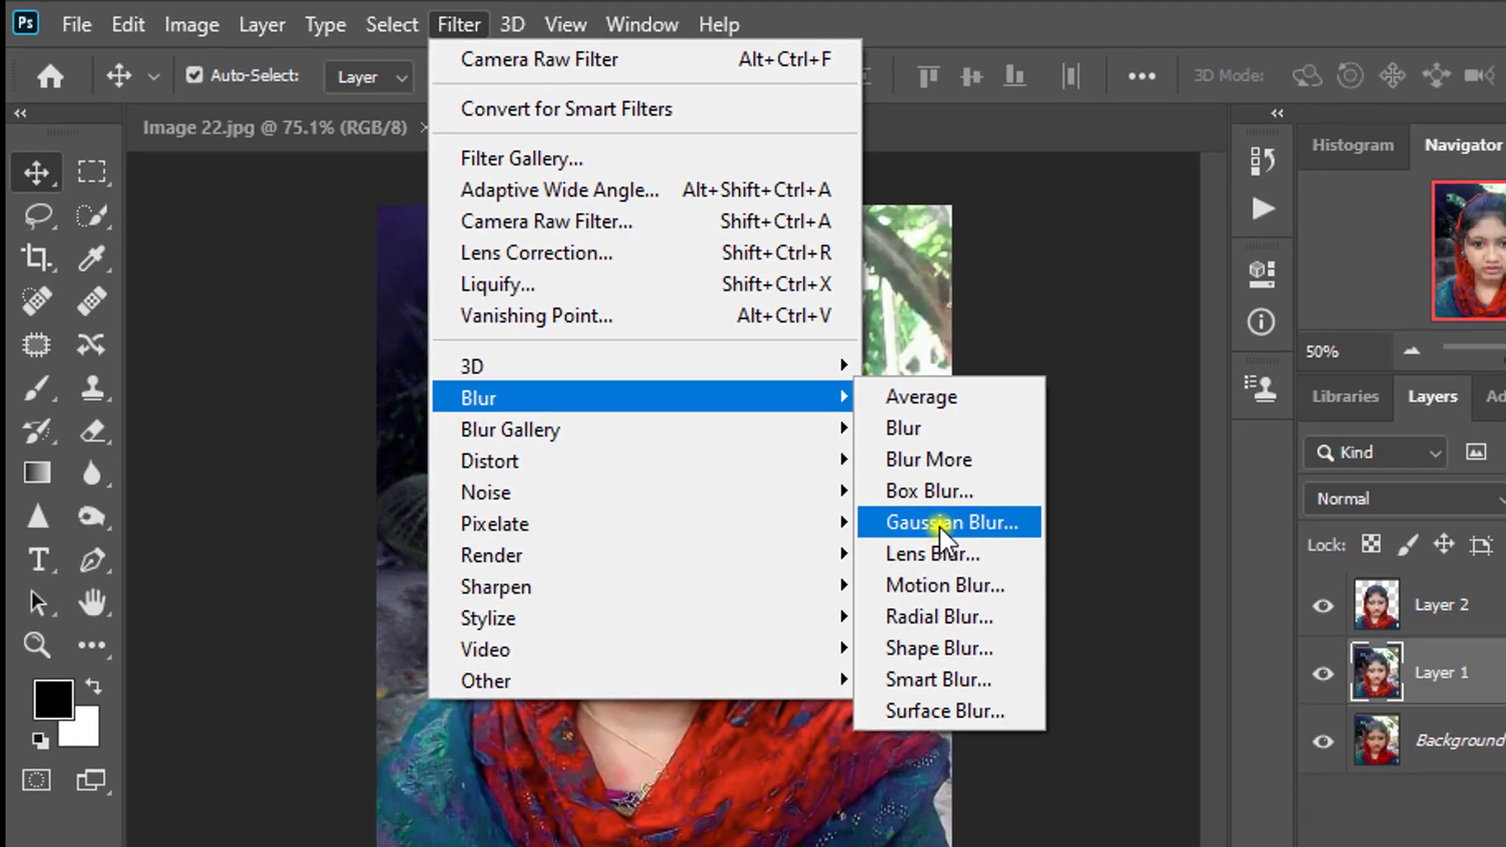
click(1122, 629)
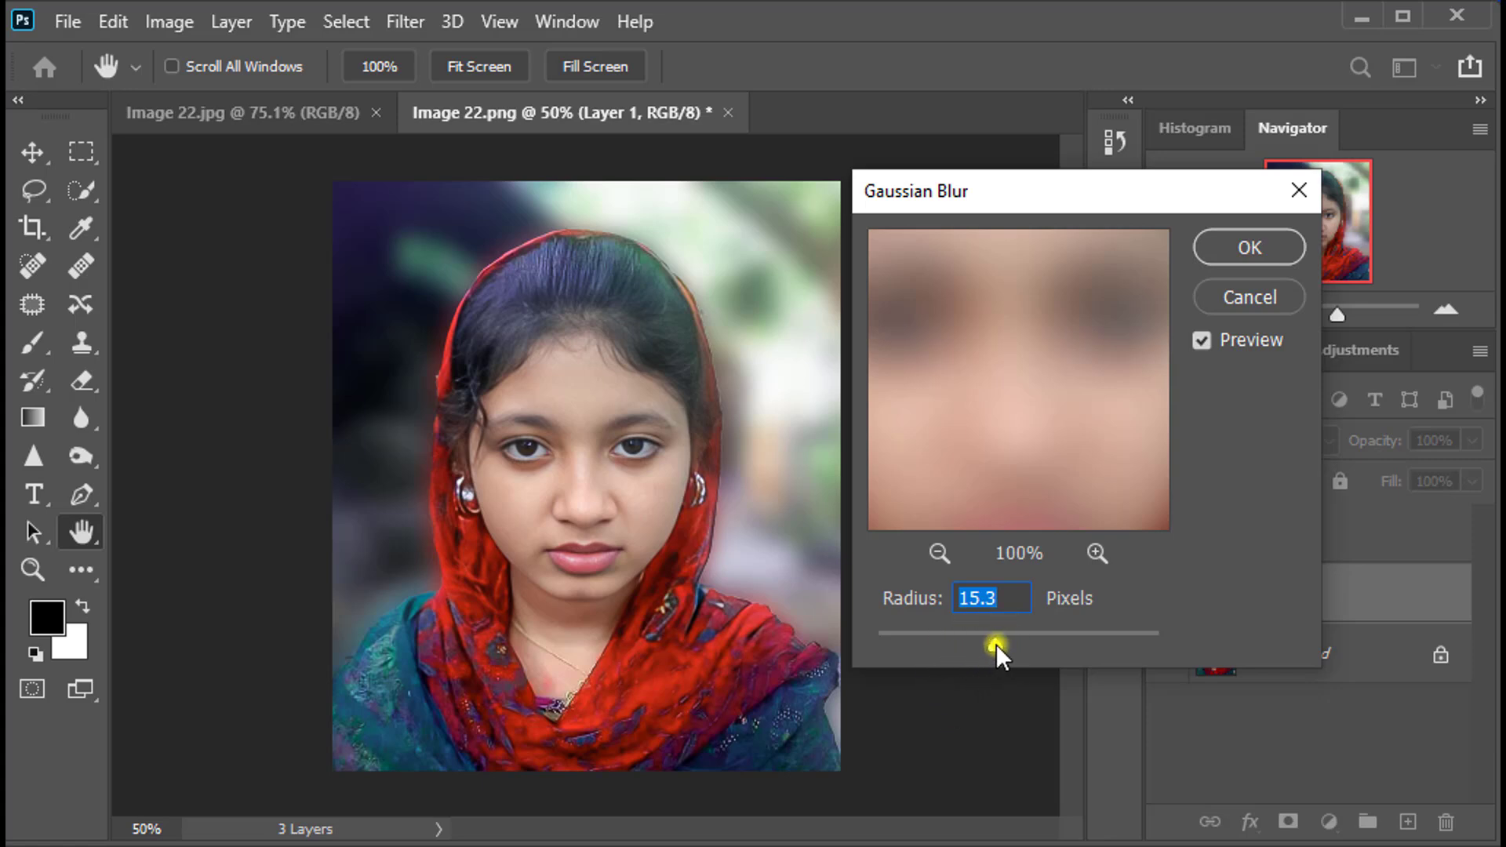
drag(997, 643, 946, 639)
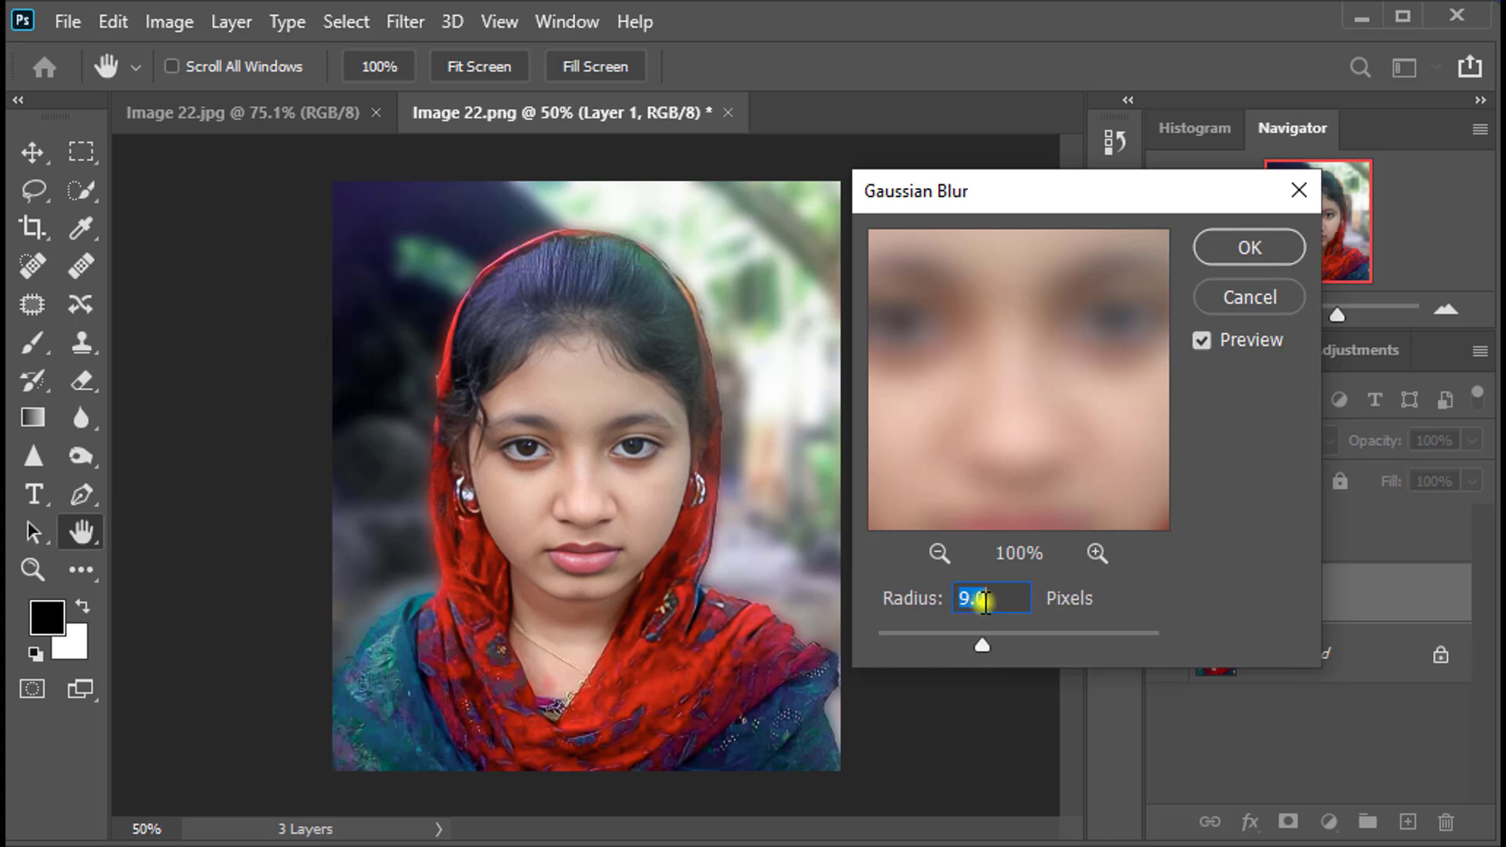
click(1246, 245)
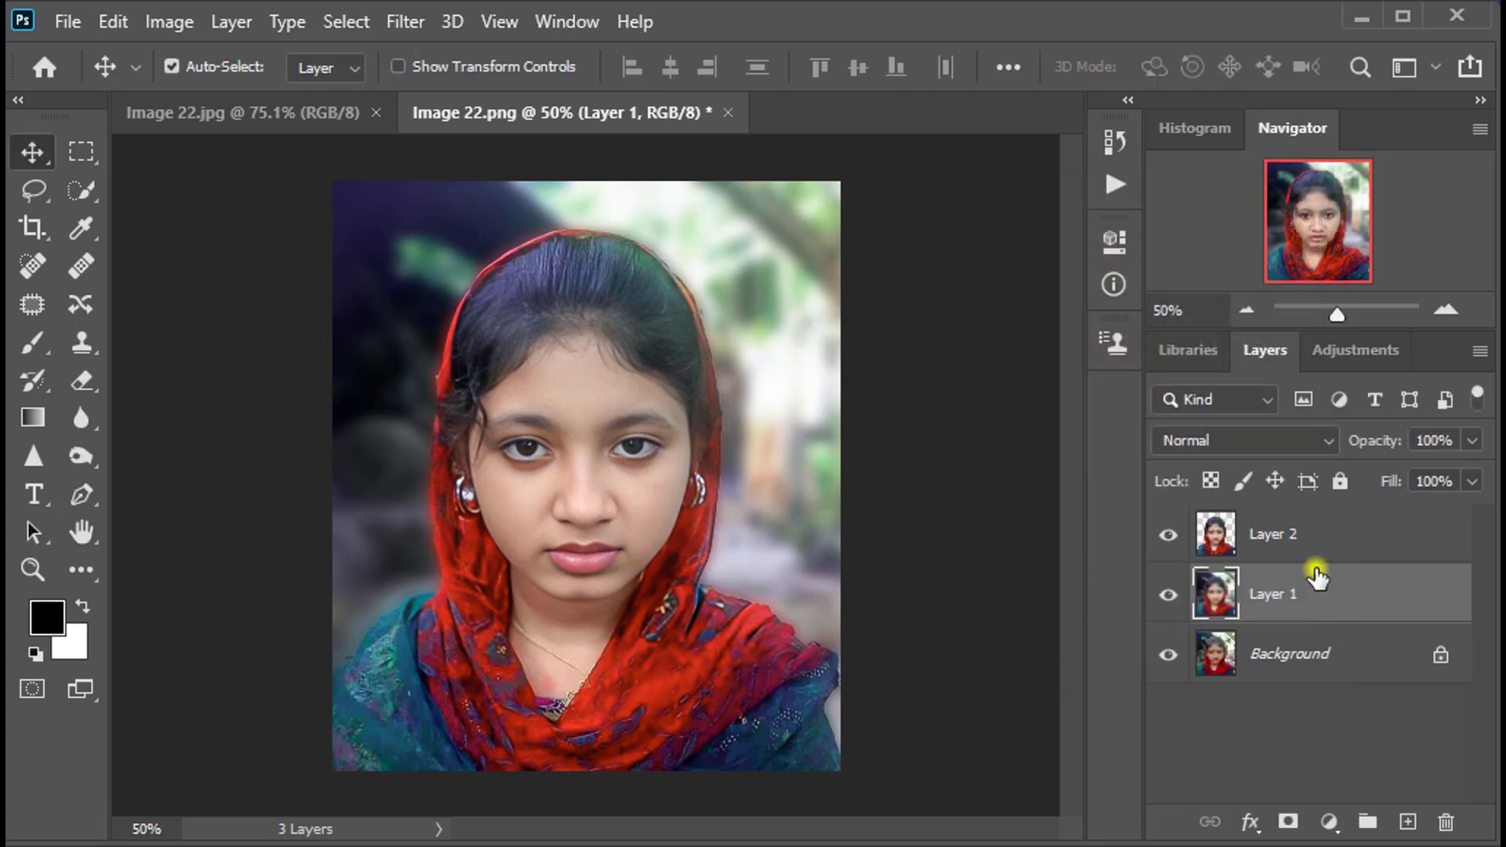
click(1350, 540)
key(ctrl+e)
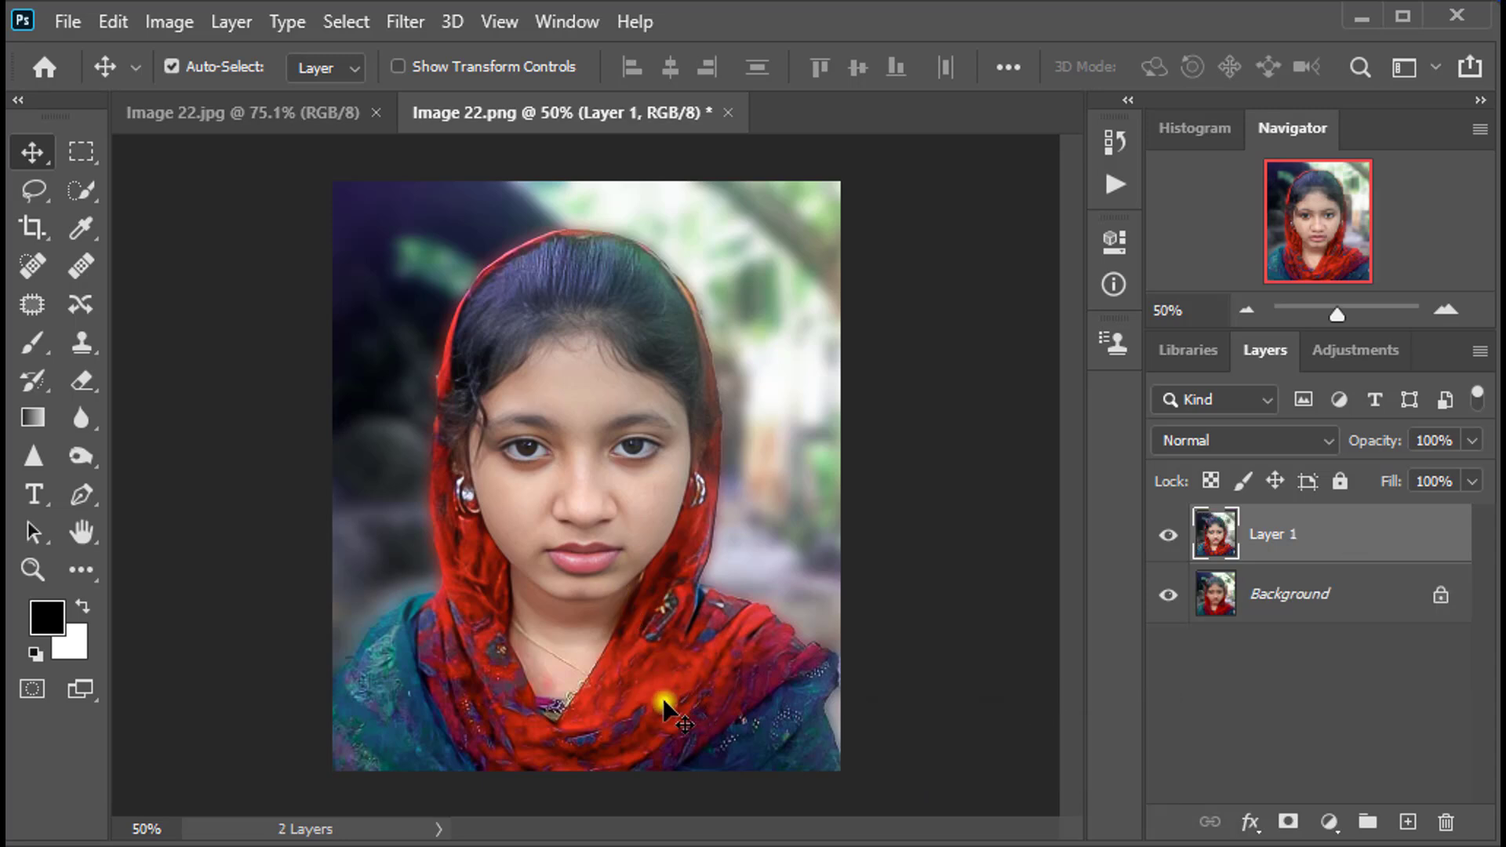
Compare the blurred-background portrait in Image 22.png with the original Image 22.jpg at different magnifications.
click(269, 117)
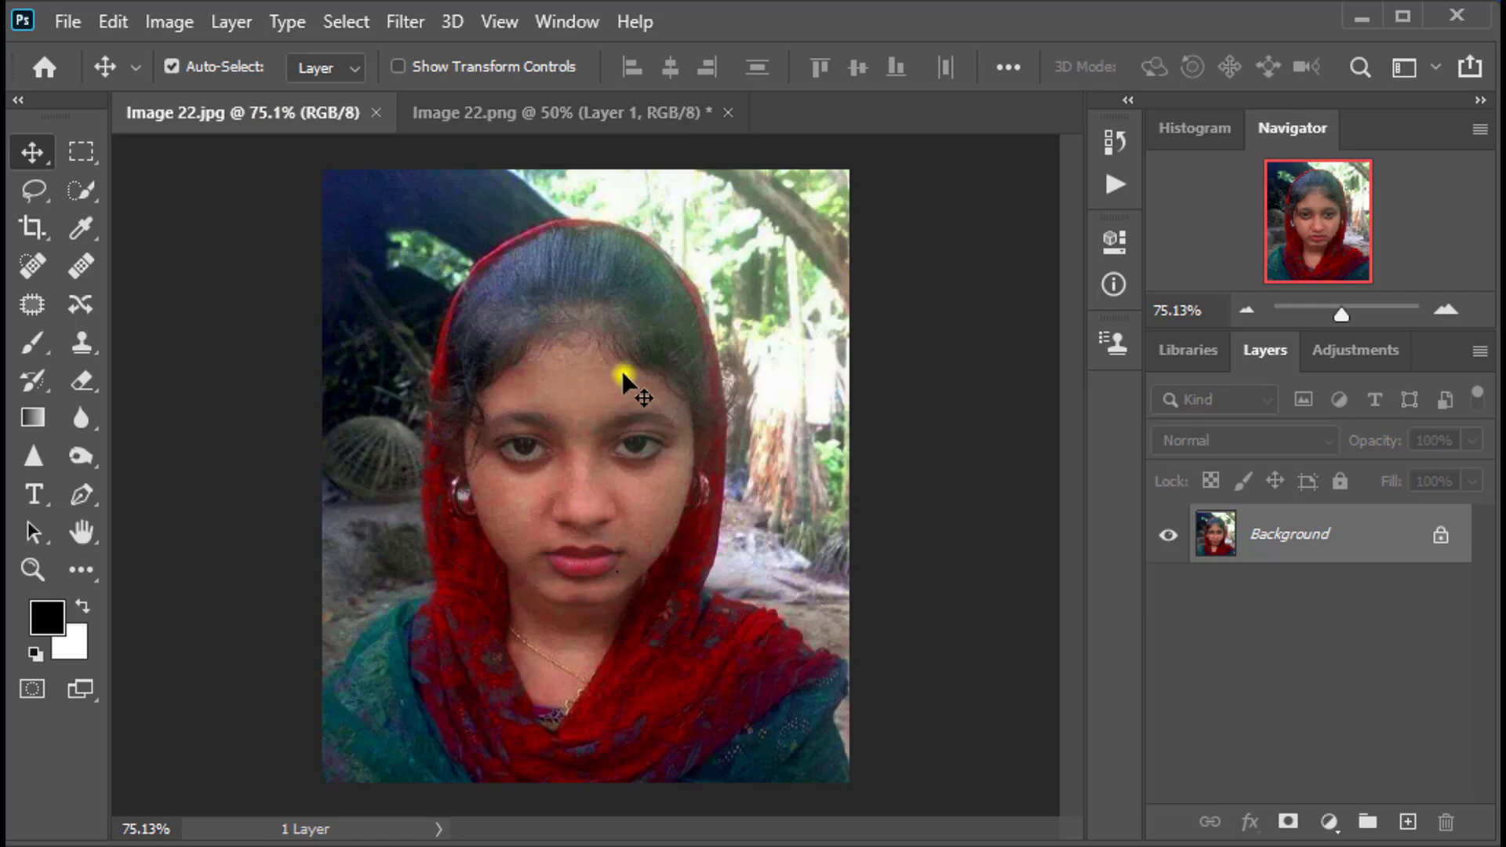
key(ctrl+Tab)
key(ctrl+minus)
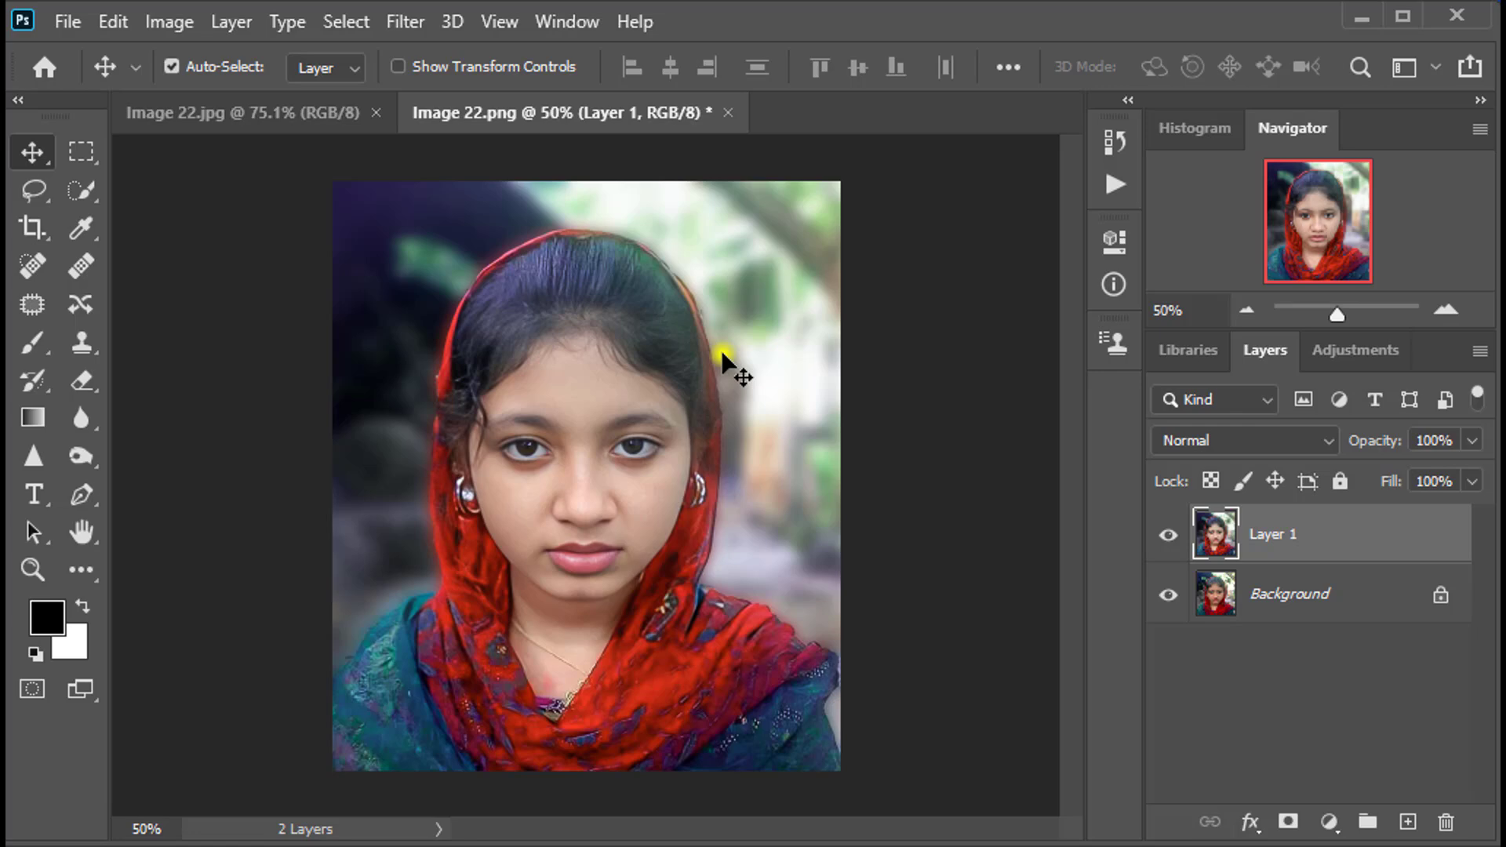
key(ctrl+plus)
key(ctrl+plus)
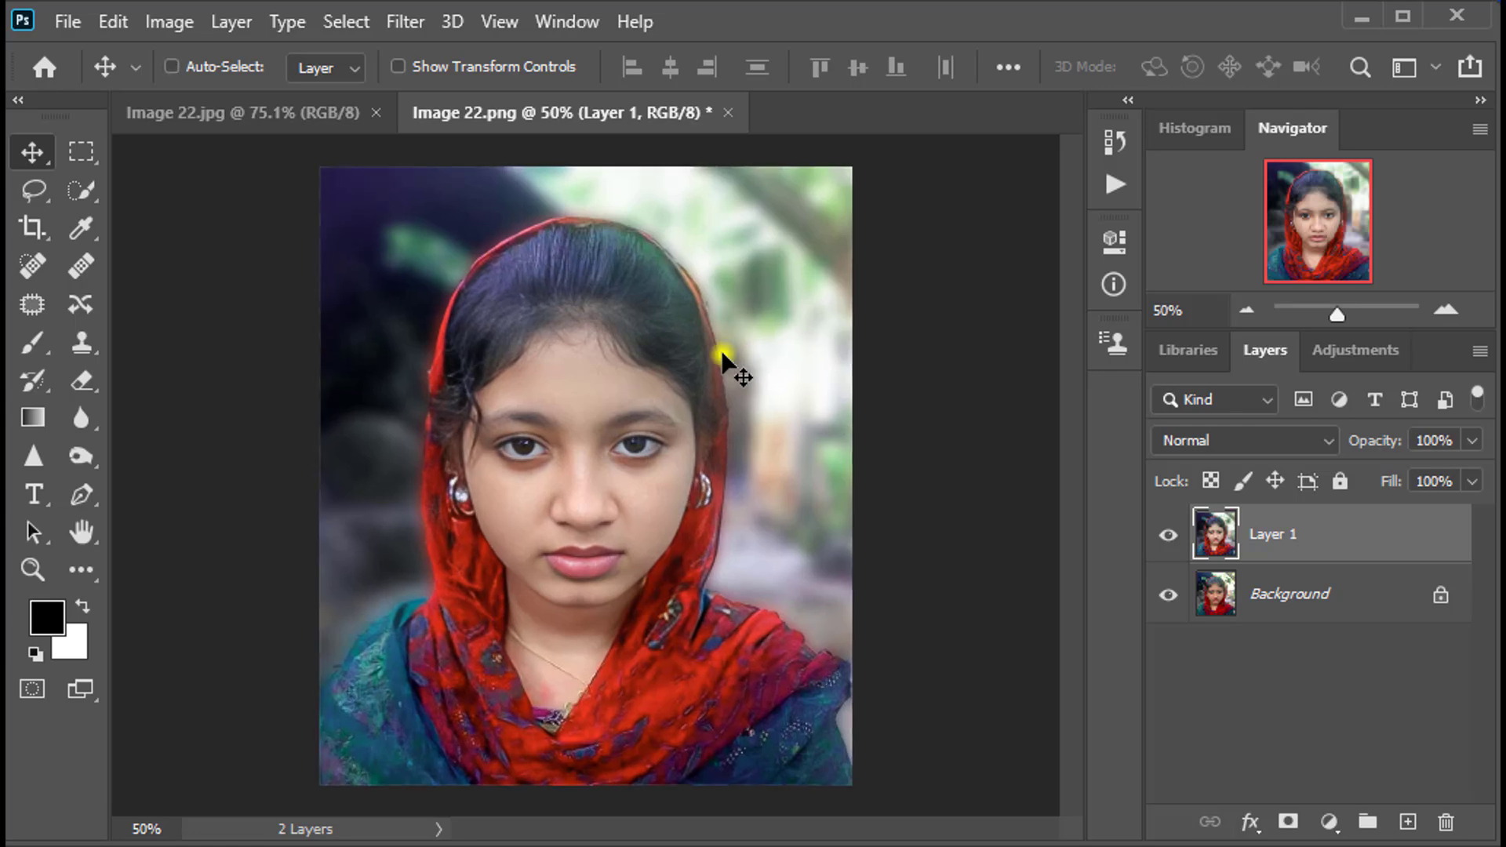
click(238, 116)
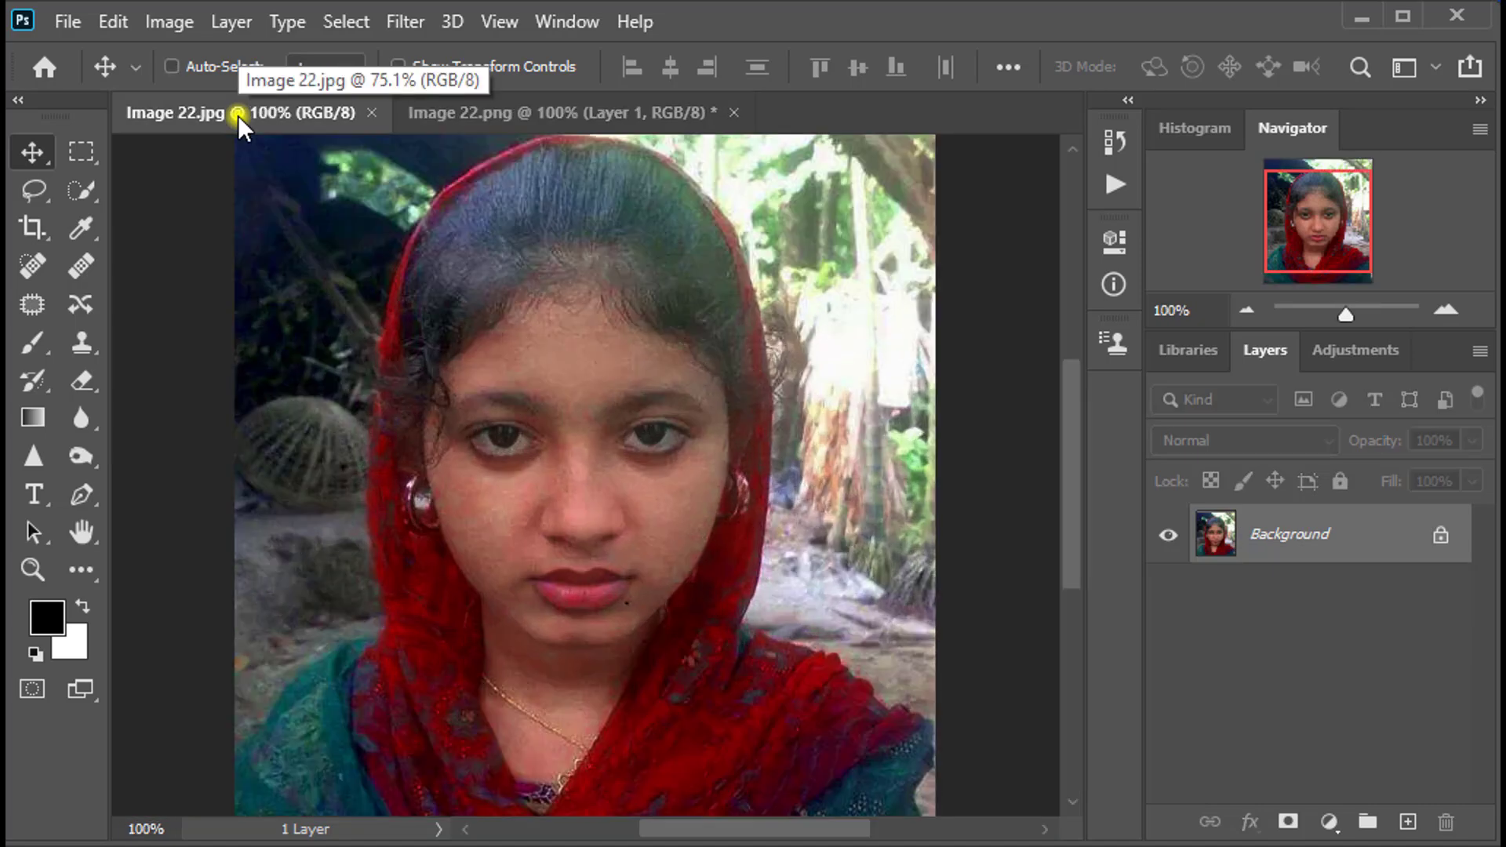
click(665, 115)
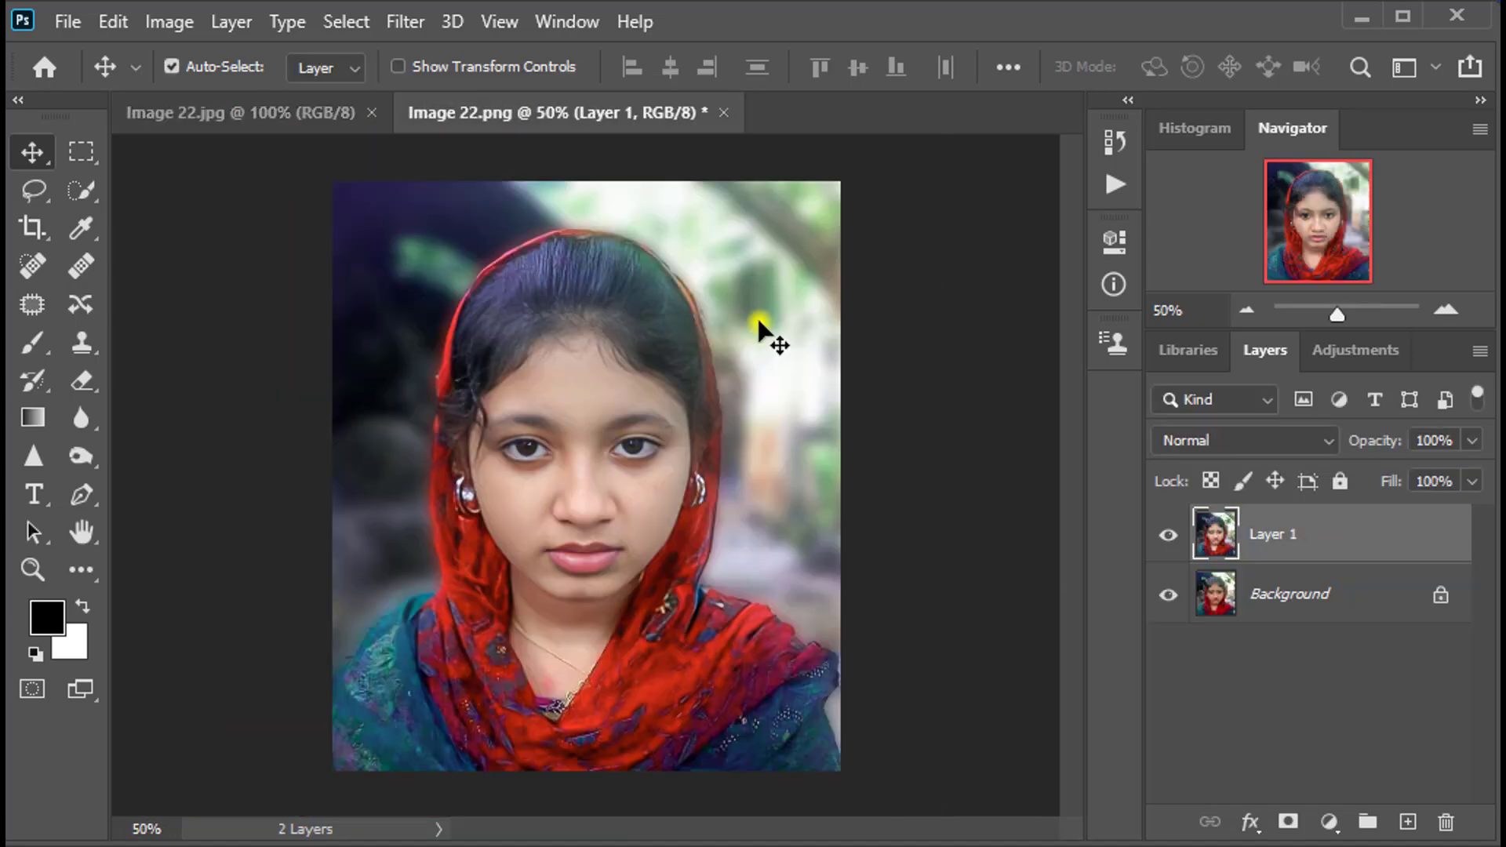